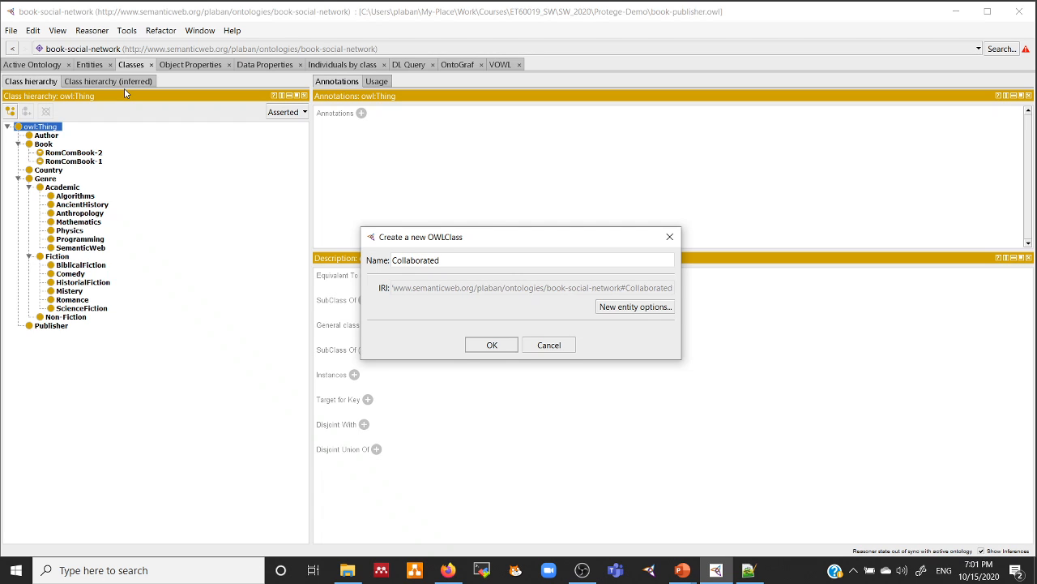
Finish naming the new class CollaboratedBook and create it directly under owl:Thing.
text(Book)
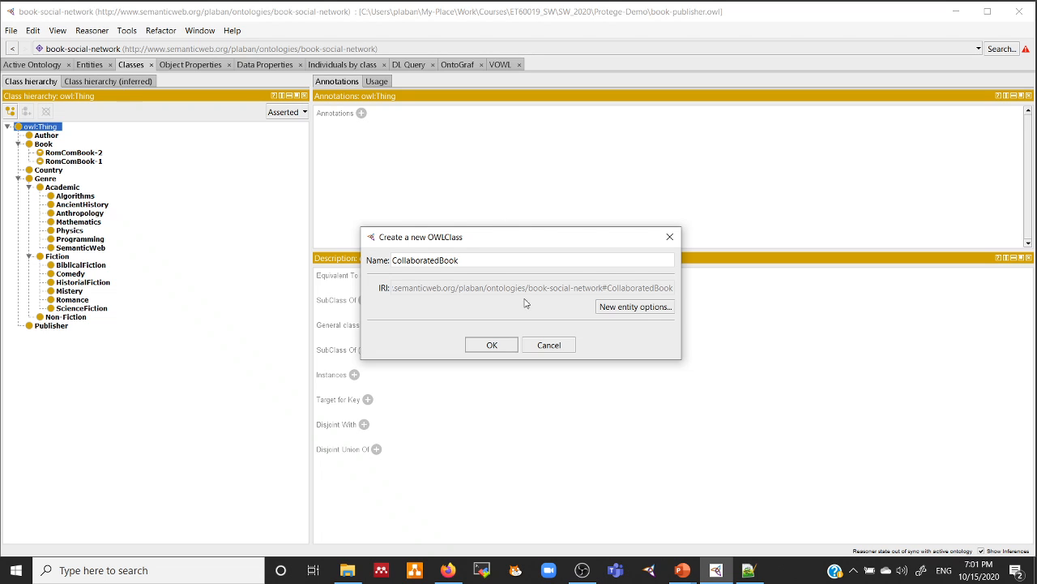
click(492, 344)
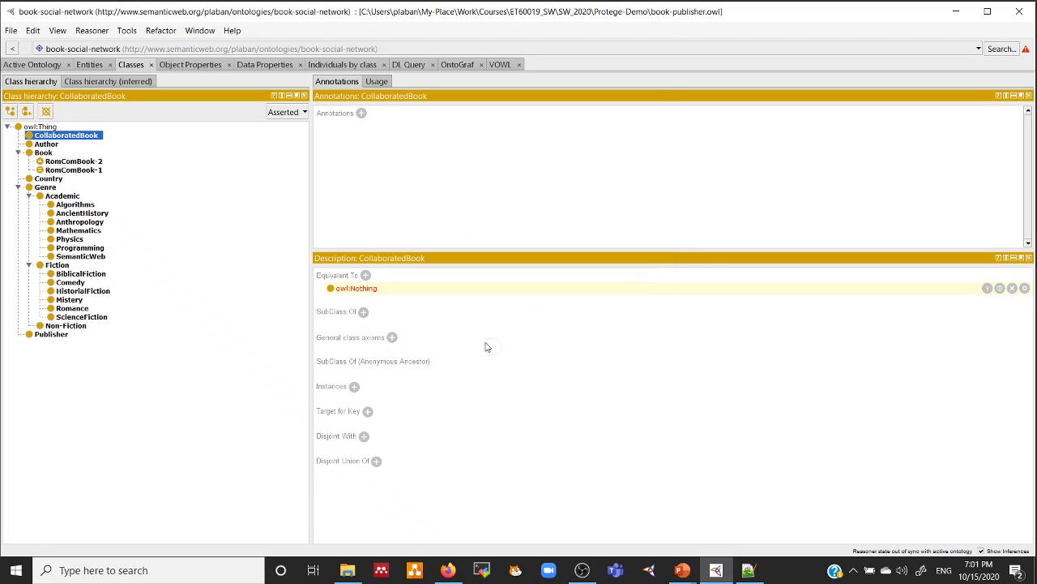
Define CollaboratedBook as equivalent to the class expression "Book and (authoredBy min 3 Author)".
click(365, 275)
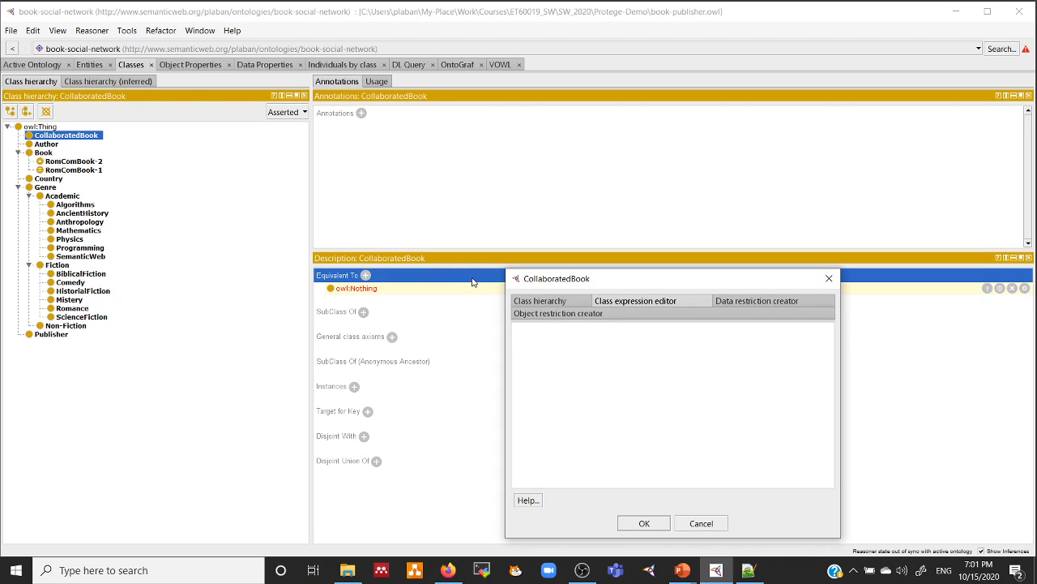
text(Book)
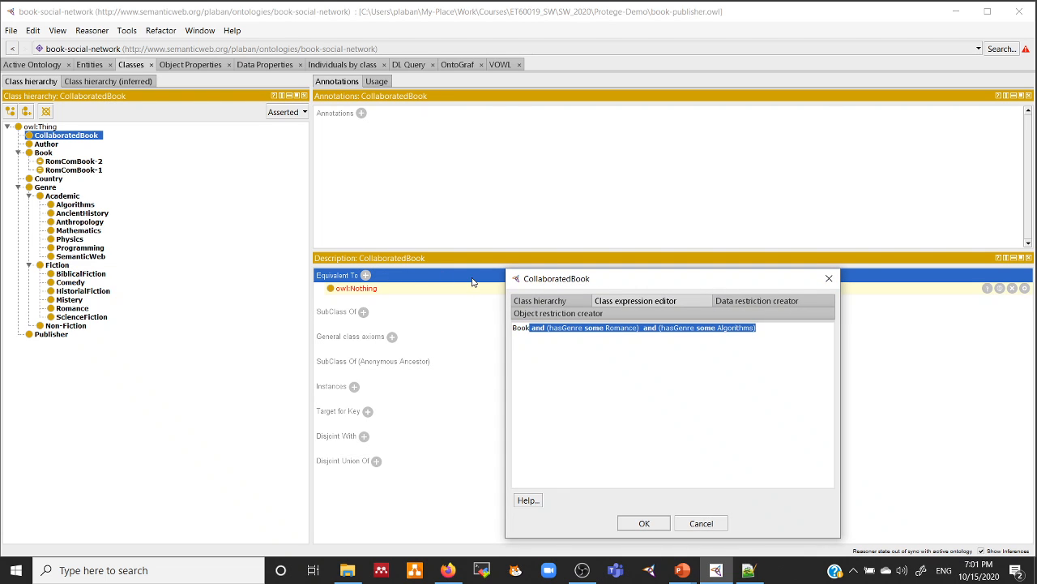
text( and au)
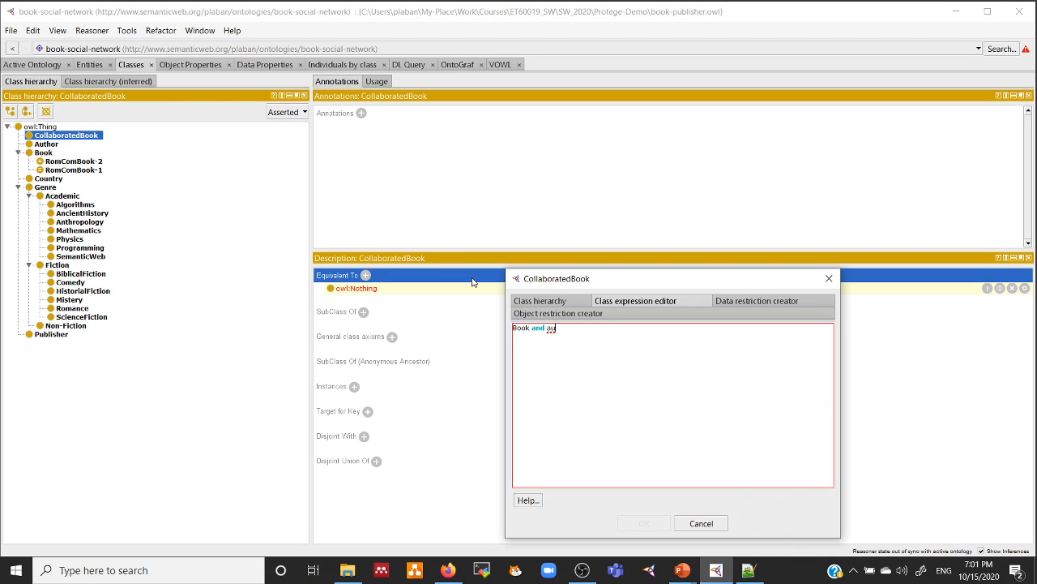
text(th)
key(ctrl+space)
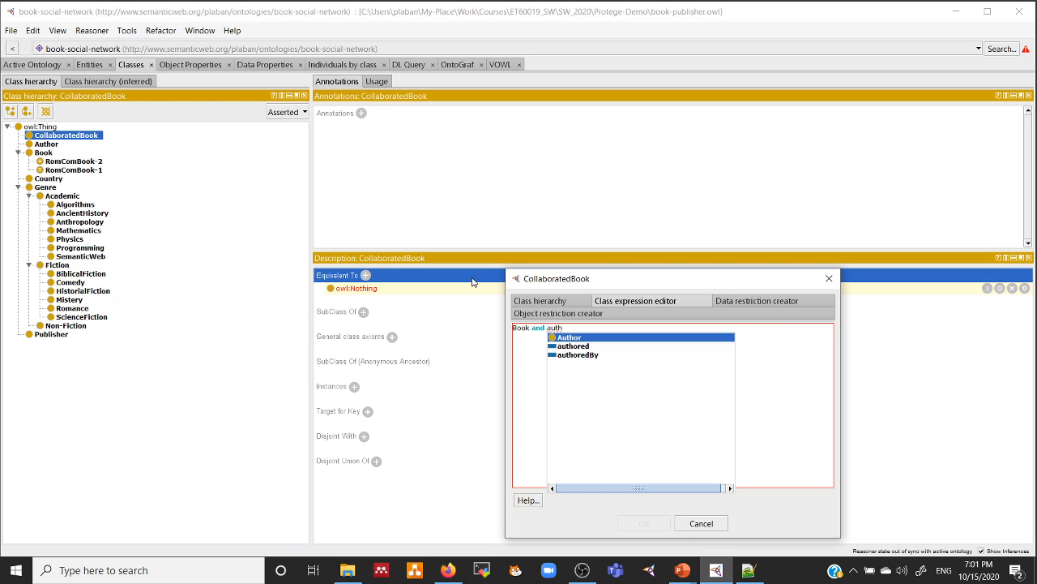
key(Down)
key(Down)
key(Return)
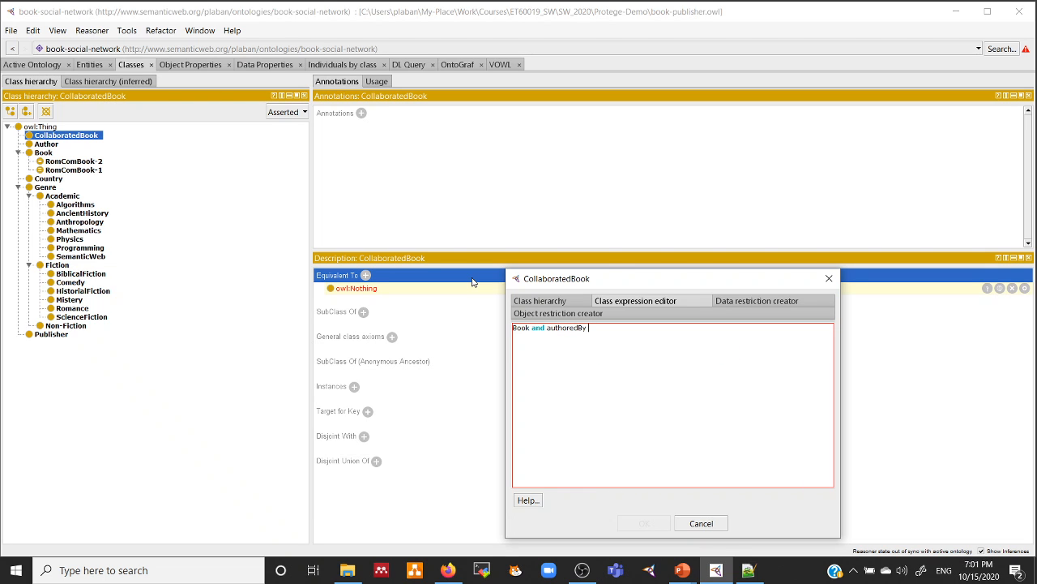
text(min 3)
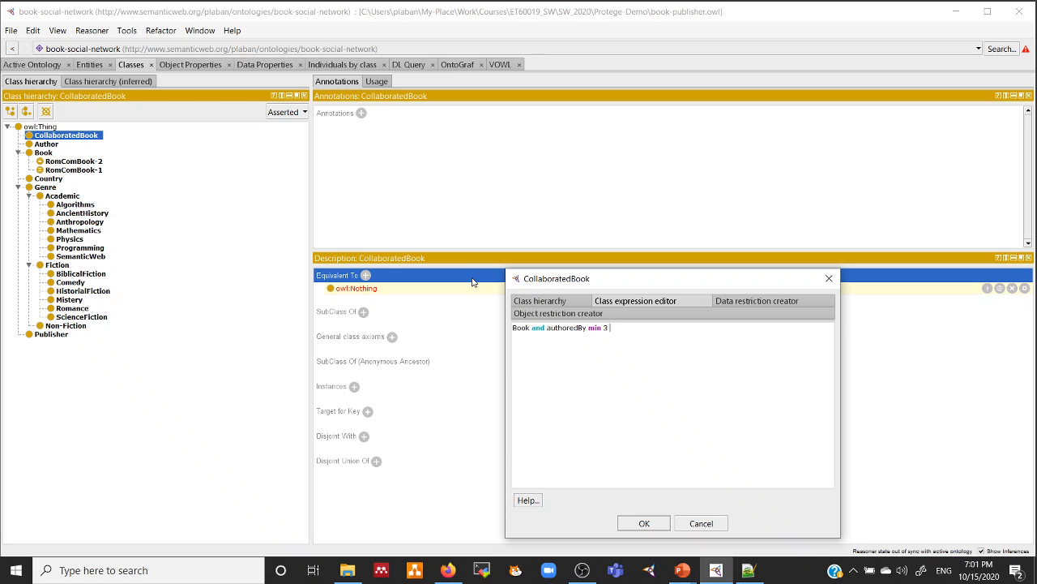
text( Au)
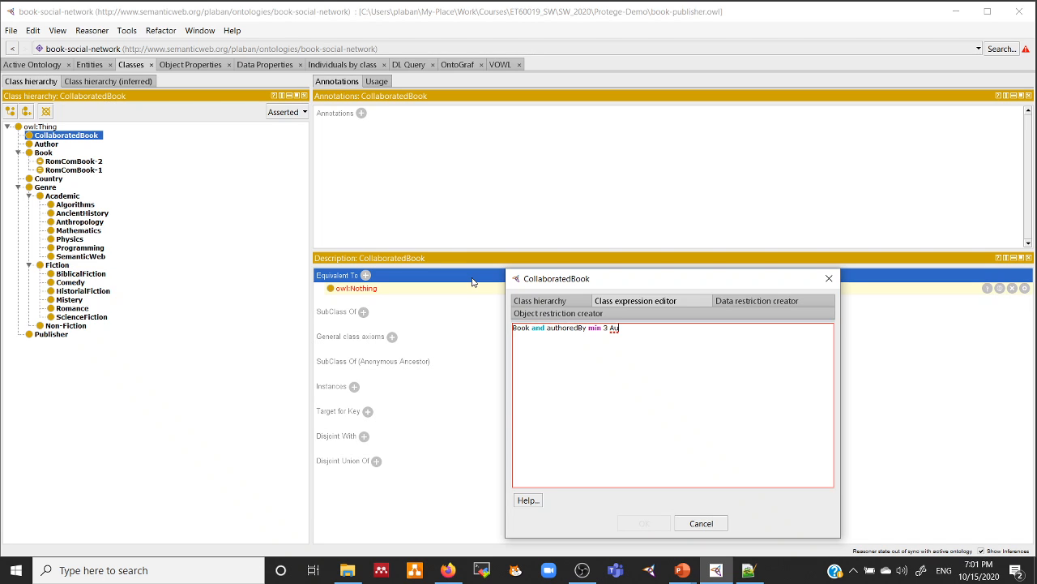
key(BackSpace)
text(o)
key(BackSpace)
key(BackSpace)
key(BackSpace)
text(uthor)
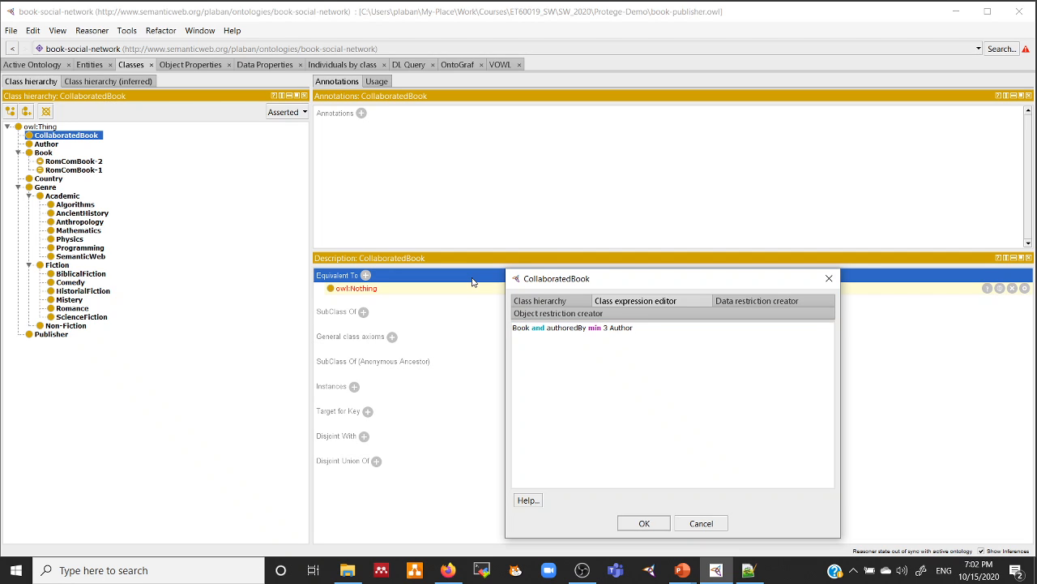
text())
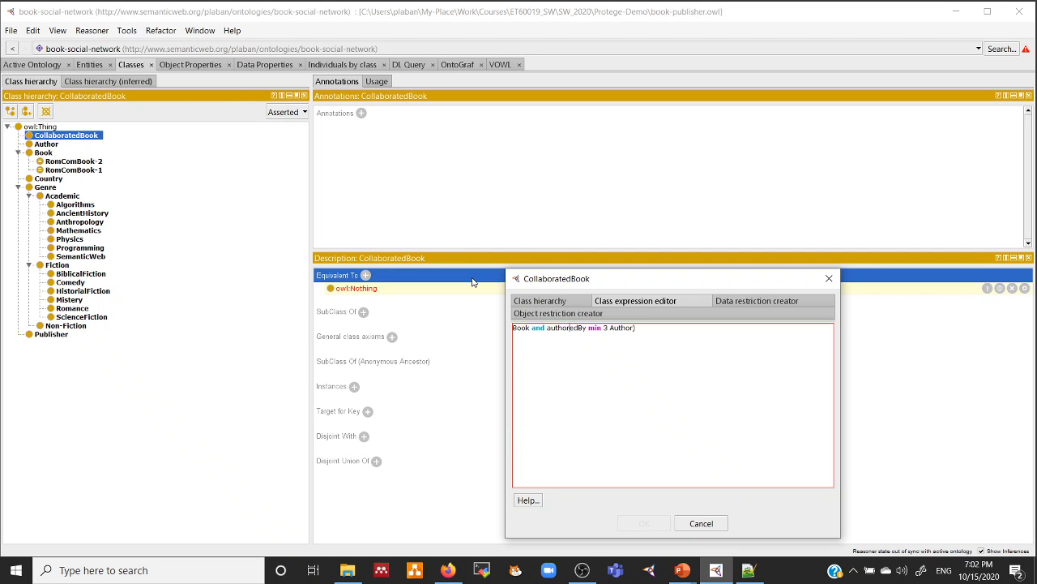
text(()
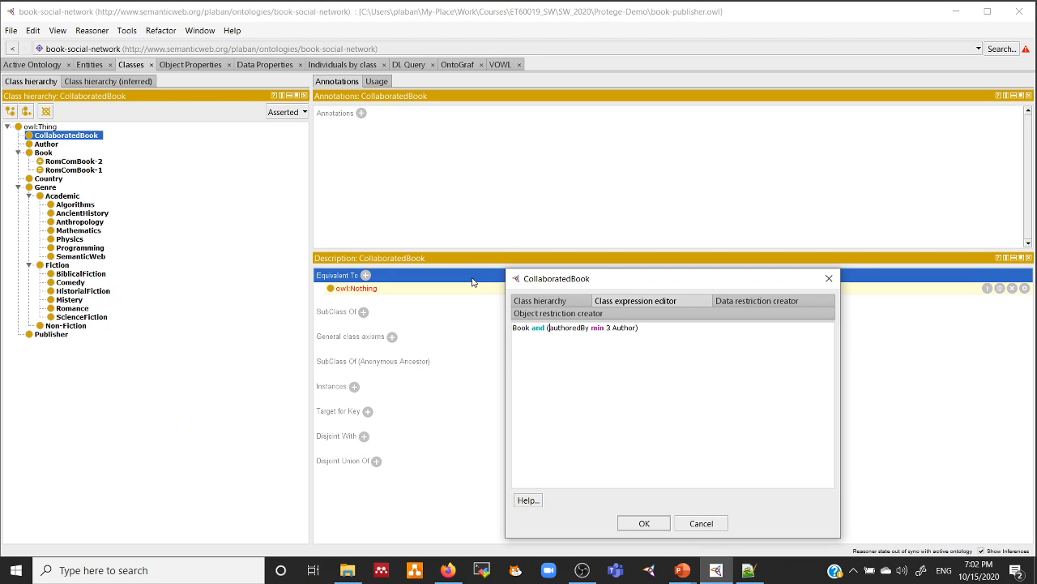
click(646, 523)
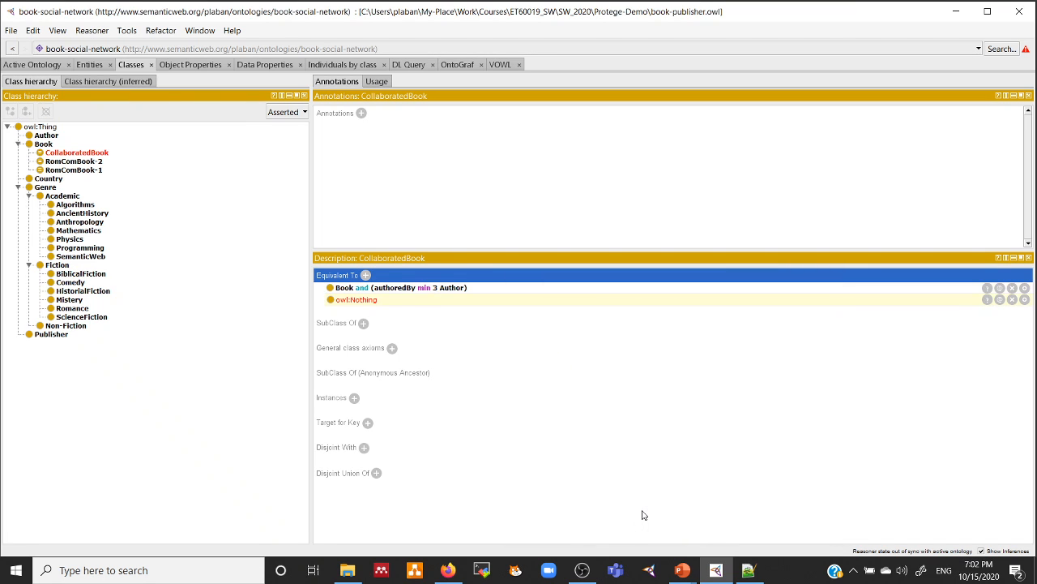
Display the Book individual FSWT, save the ontology, and synchronize the reasoner to infer its types.
click(328, 70)
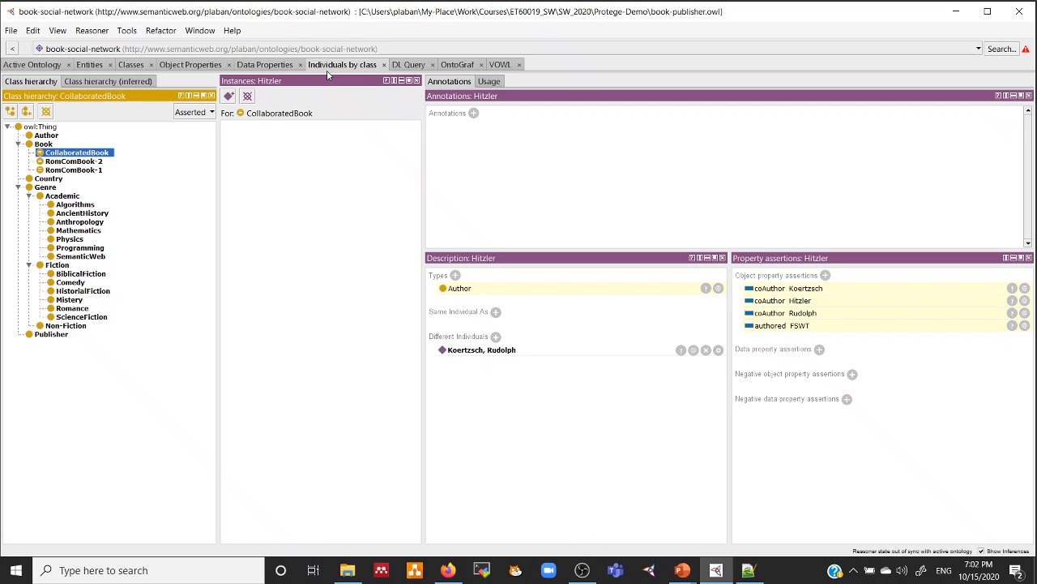
click(45, 144)
click(243, 136)
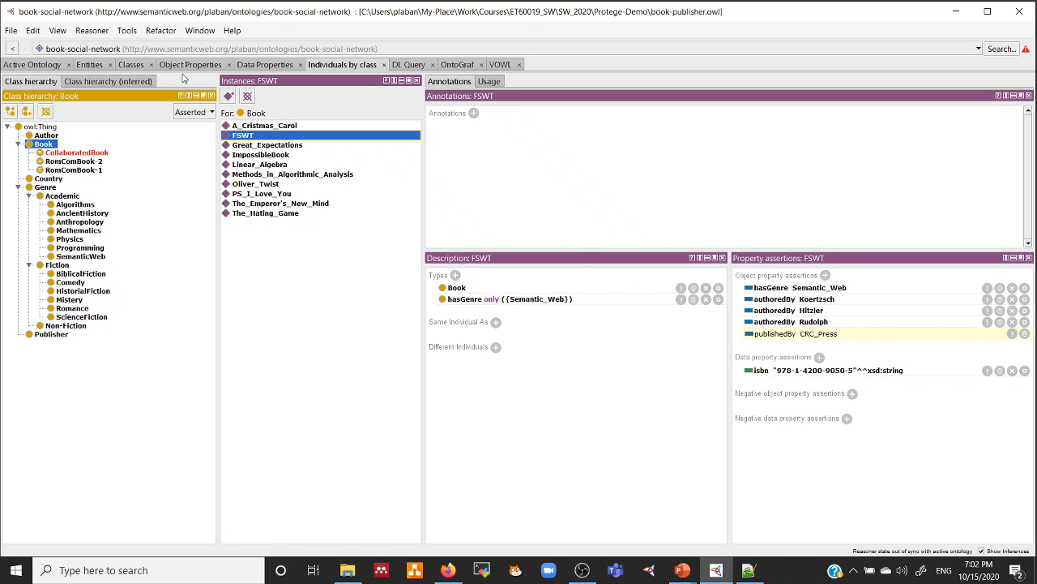
key(ctrl+s)
click(90, 32)
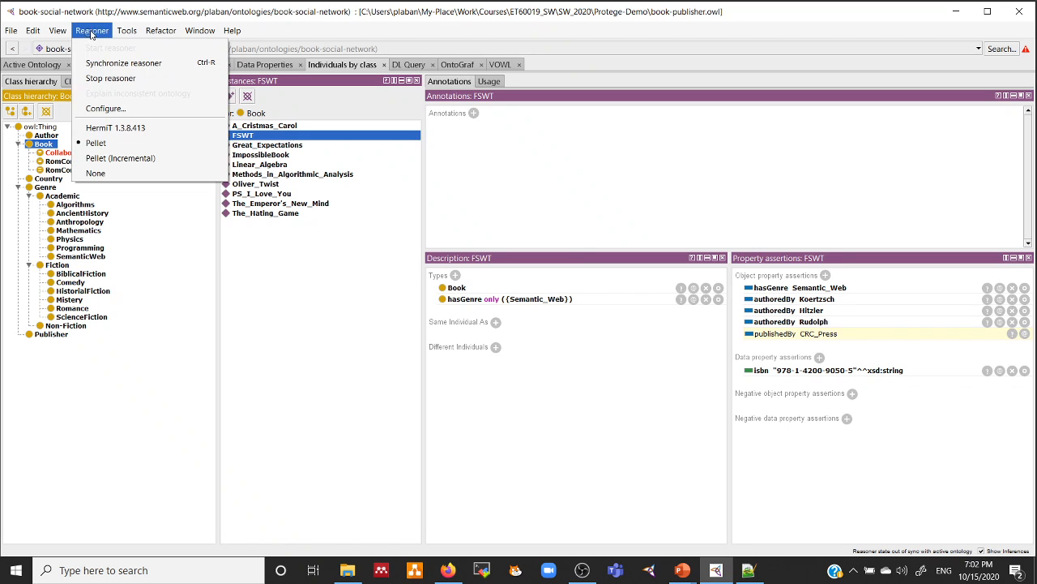
click(122, 63)
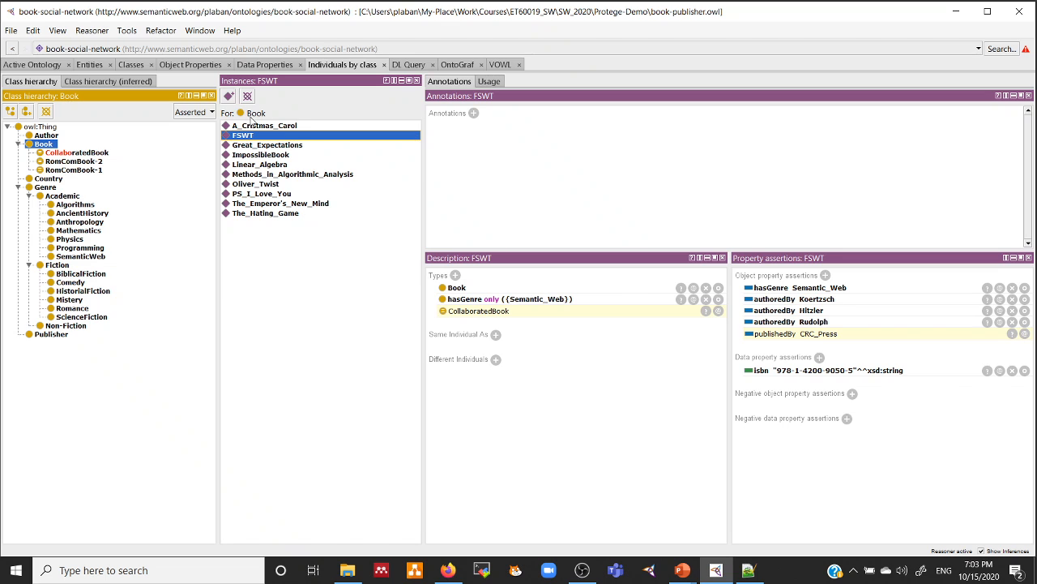
Remove the different-individuals assertion from the author individual listed directly under owl:Thing.
click(41, 127)
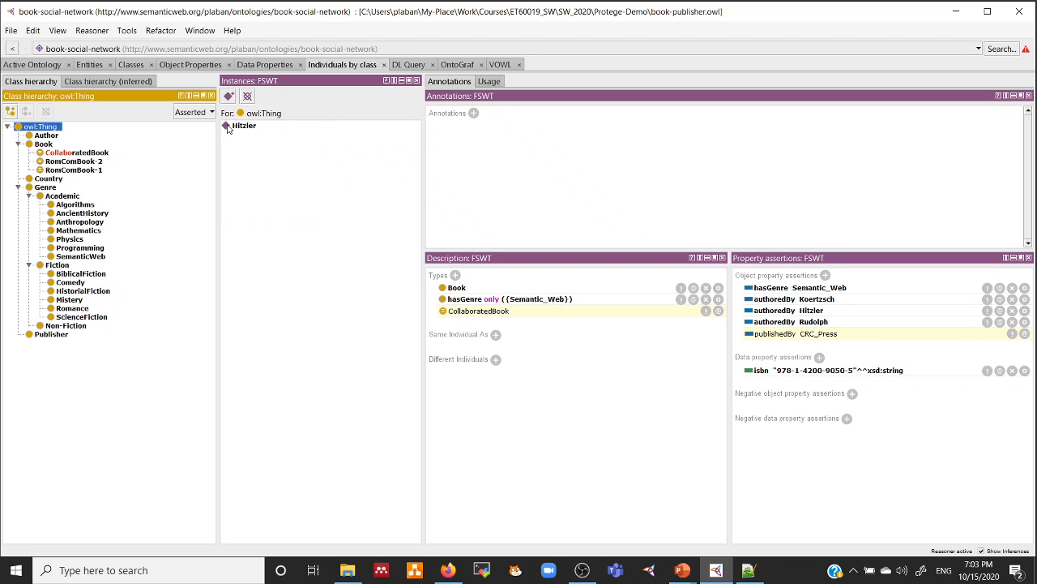
click(241, 126)
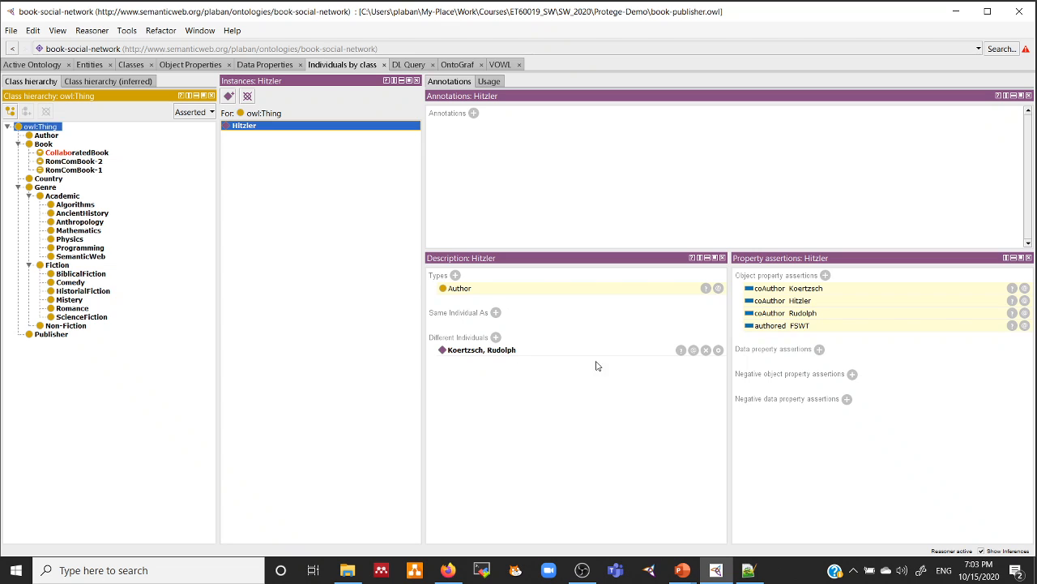
click(706, 351)
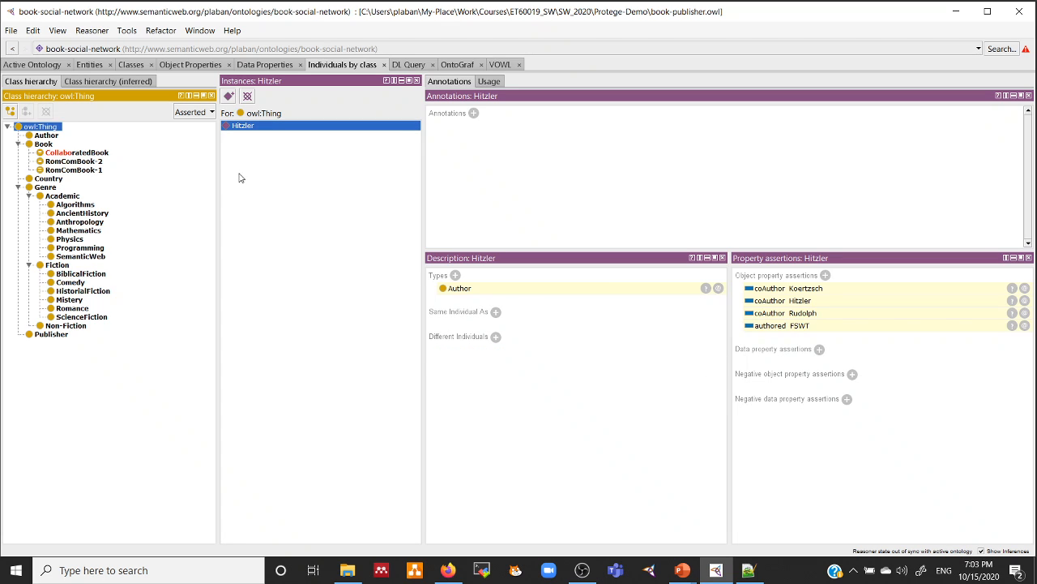
Reopen the Book individual FSWT and synchronize the reasoner to recheck its types without the different-individuals assertion.
click(89, 154)
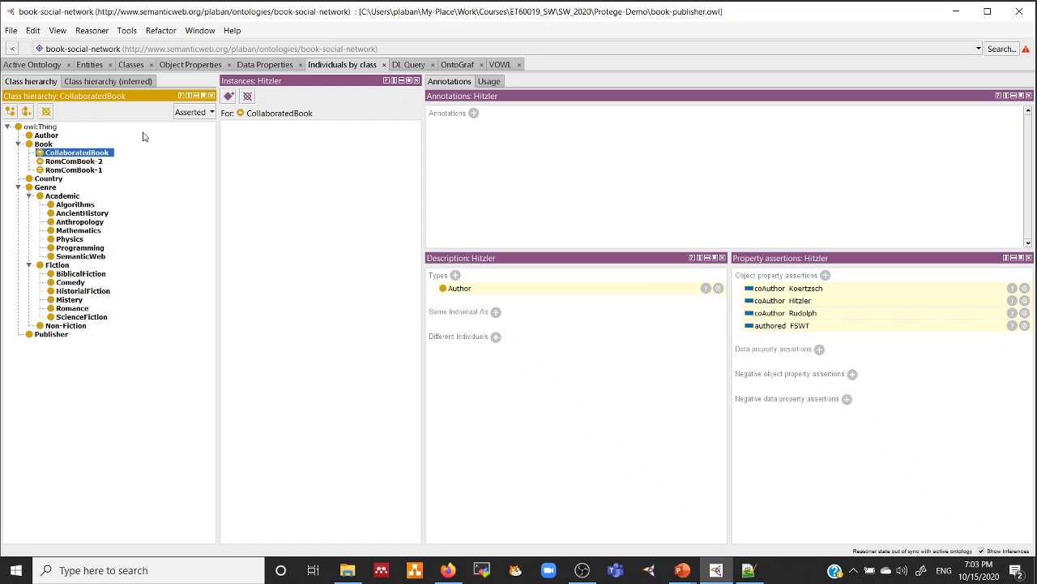
click(45, 145)
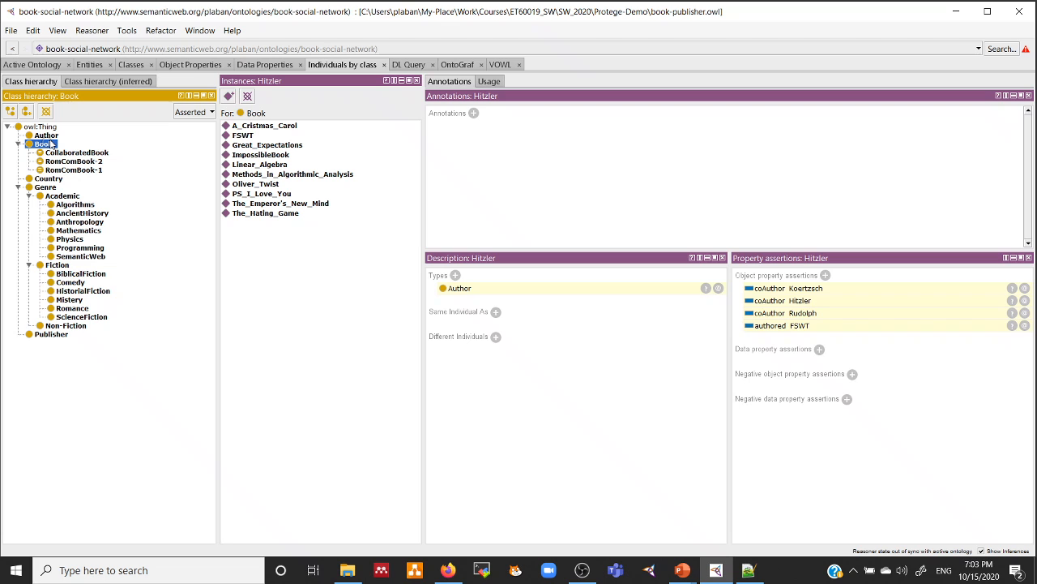
click(244, 136)
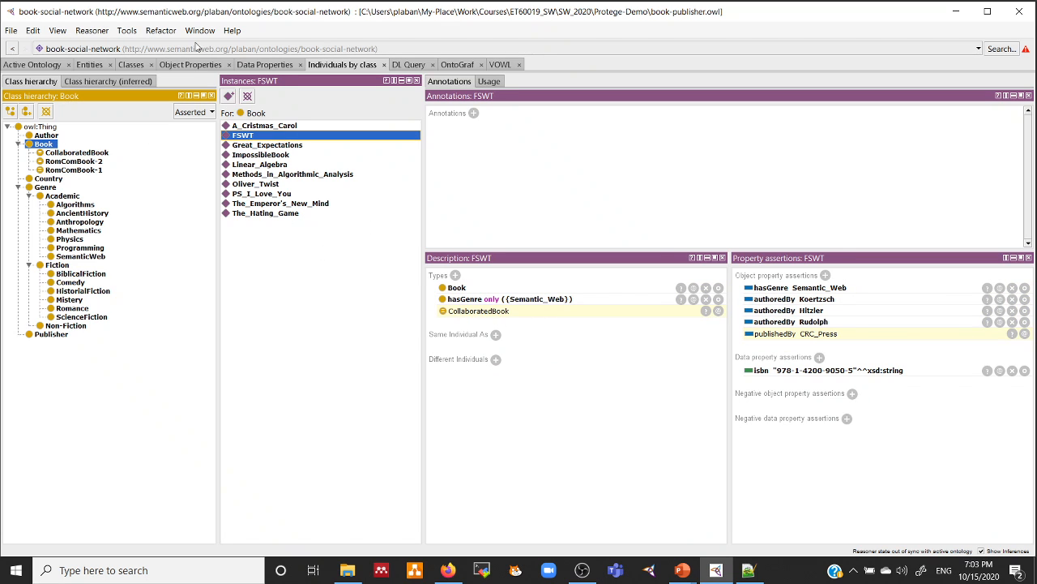
click(94, 32)
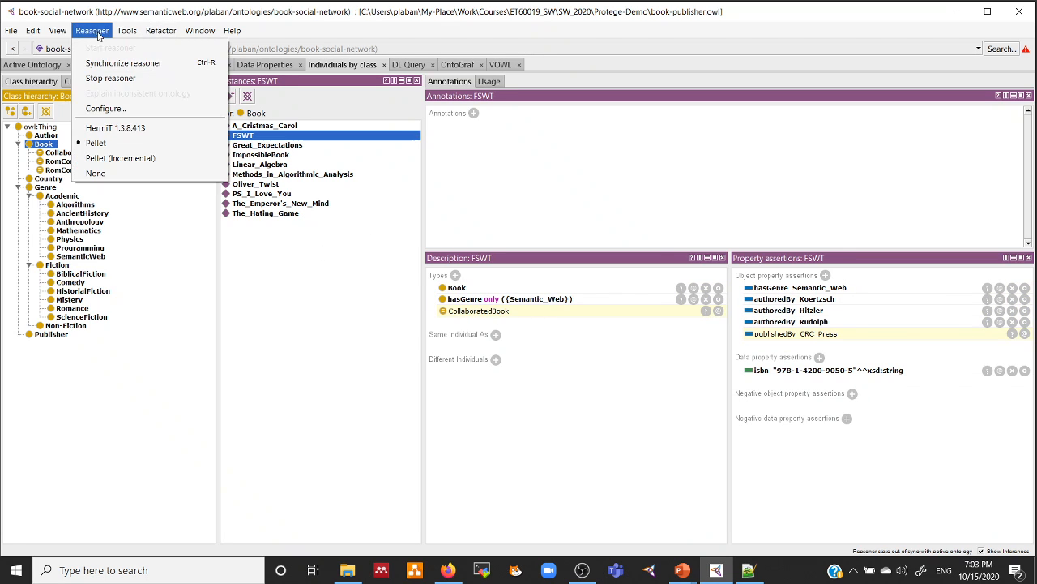
click(126, 64)
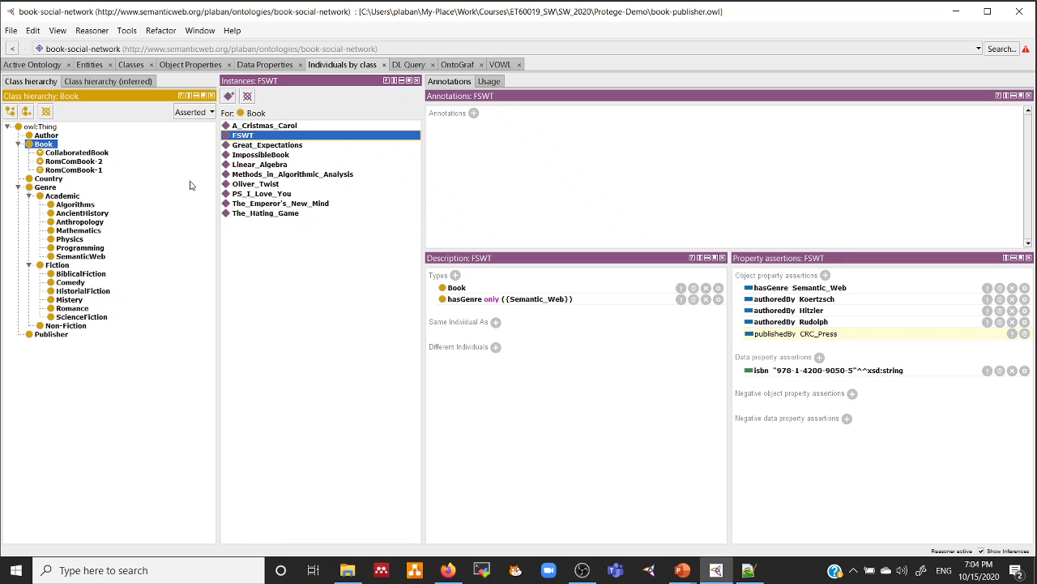
Declare the author individual under owl:Thing as different from the other two authors of FSWT.
click(46, 135)
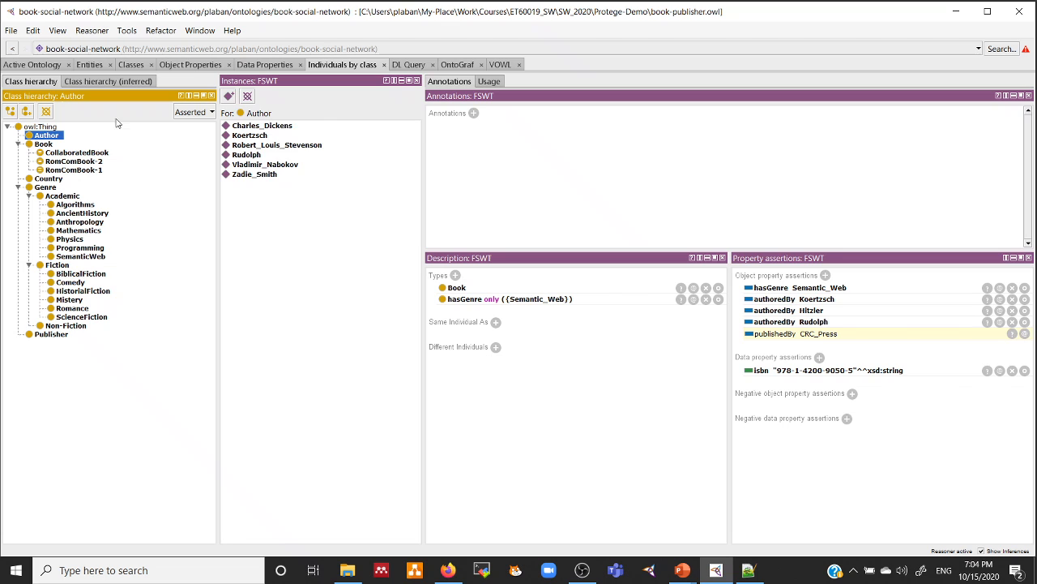
click(39, 126)
click(240, 127)
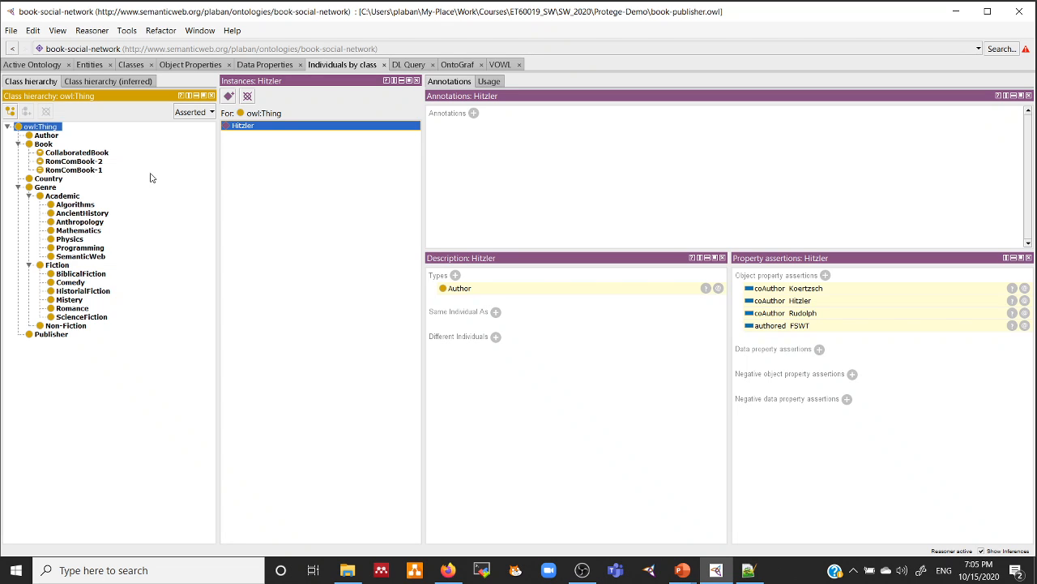
click(496, 337)
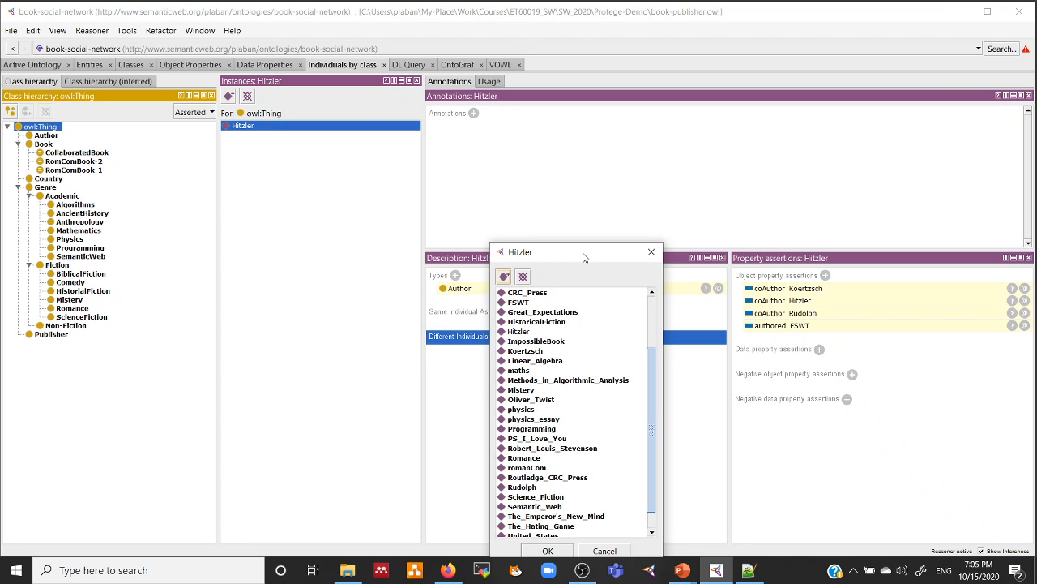
drag(582, 253, 614, 177)
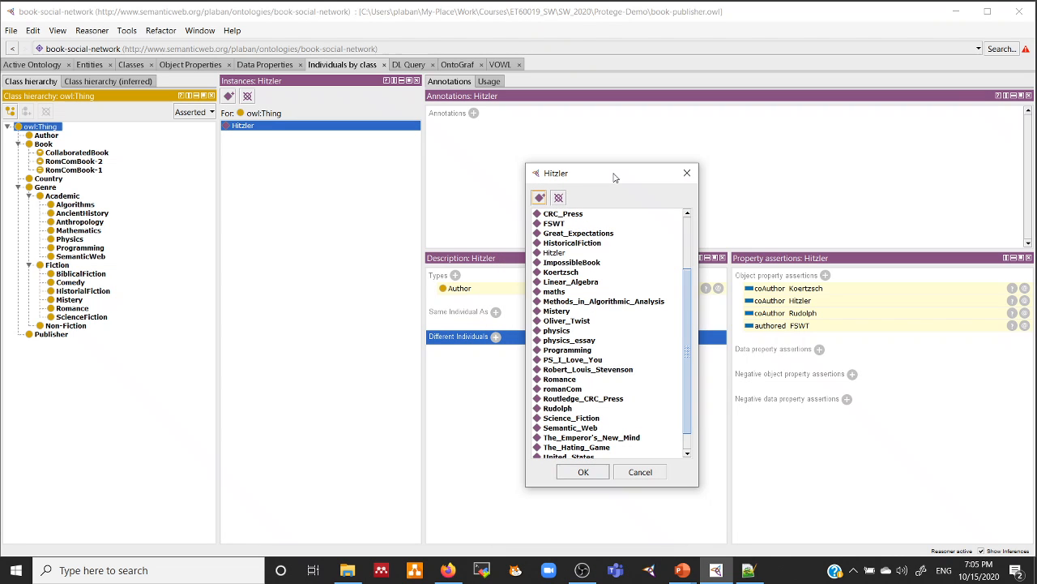
click(561, 275)
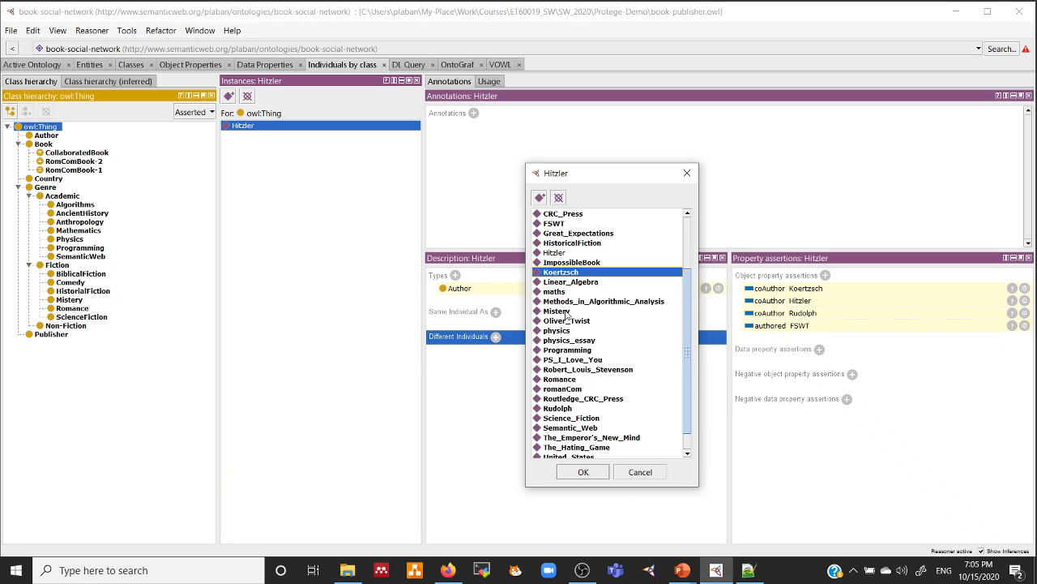
ctrl+click(559, 408)
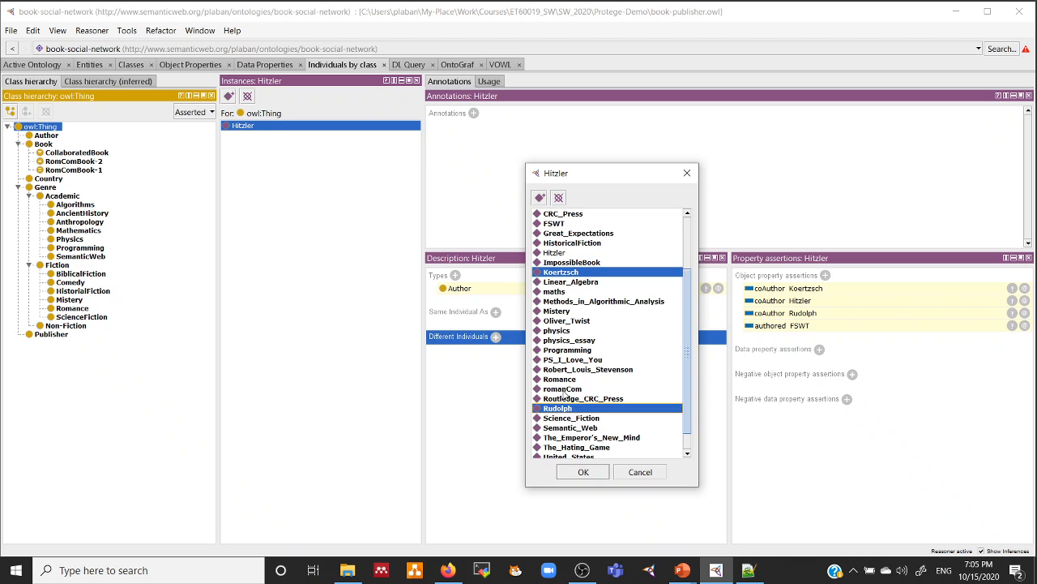
click(582, 472)
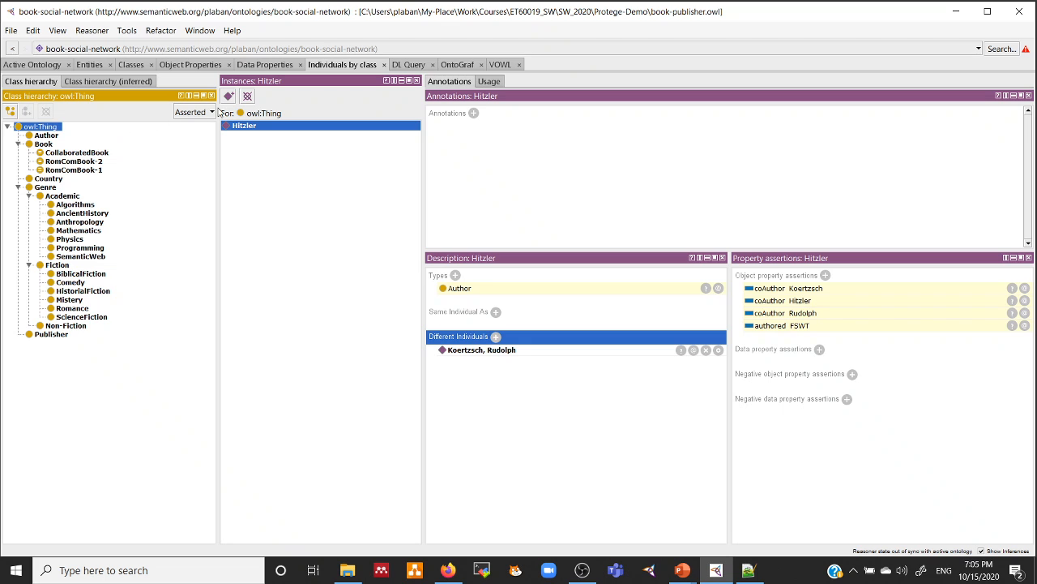
Display the Book individual FSWT again and synchronize the reasoner to update its inferred types.
click(44, 144)
click(243, 135)
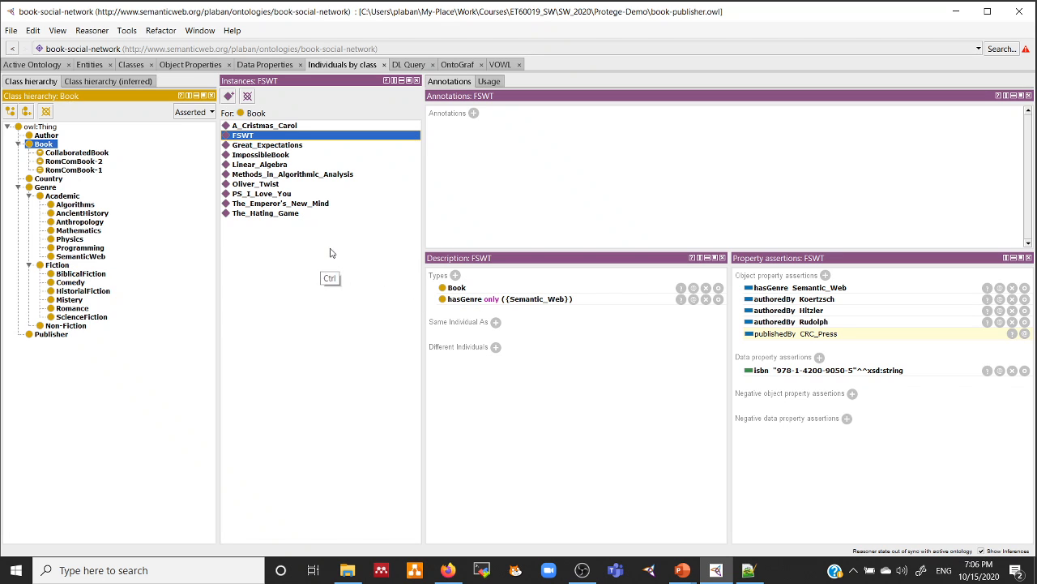
click(91, 30)
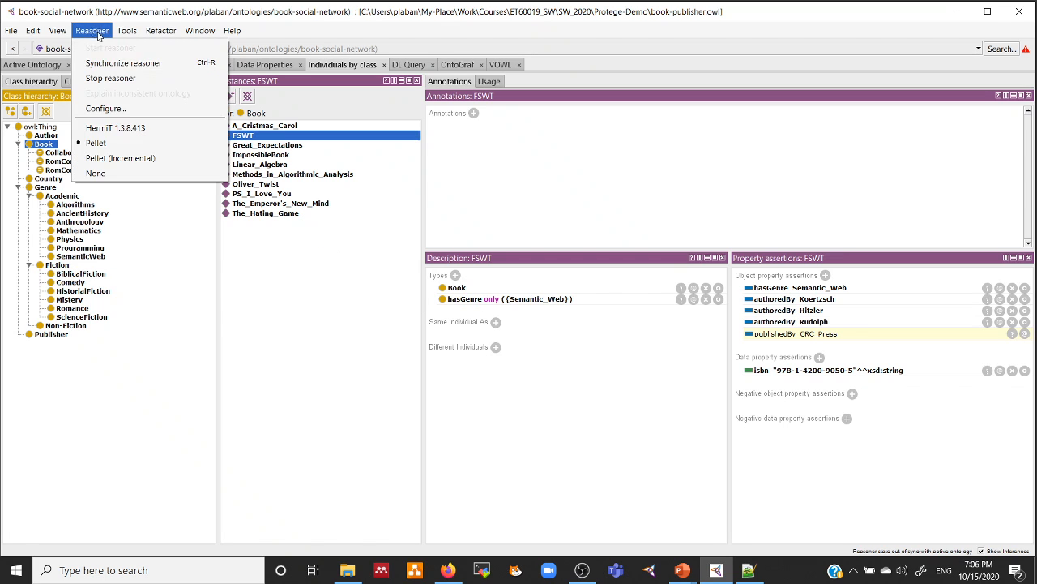
click(119, 63)
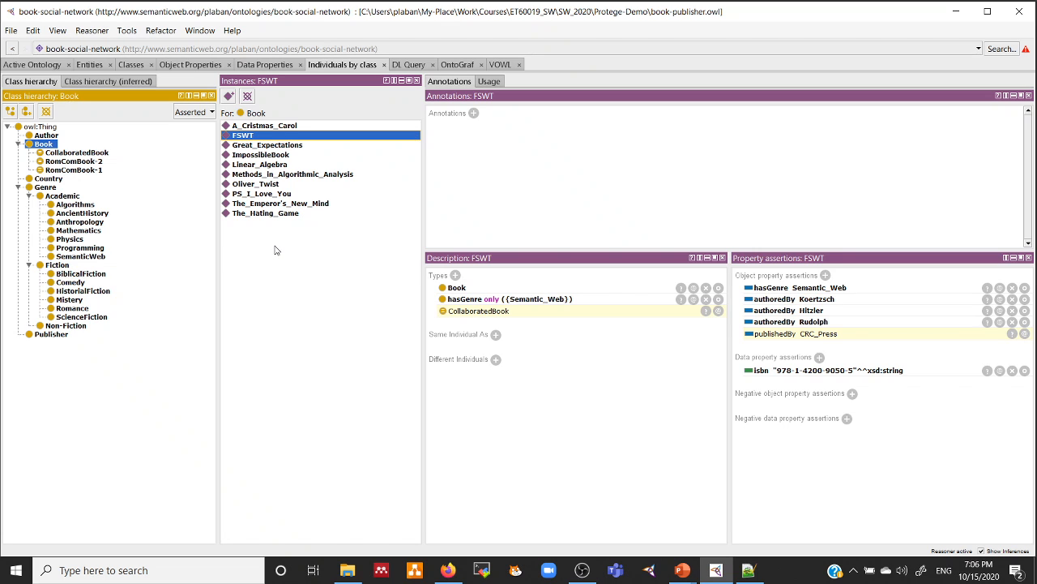
Remove the Author filler from CollaboratedBook's equivalent class expression so it reads Book and (authoredBy min 3).
click(180, 66)
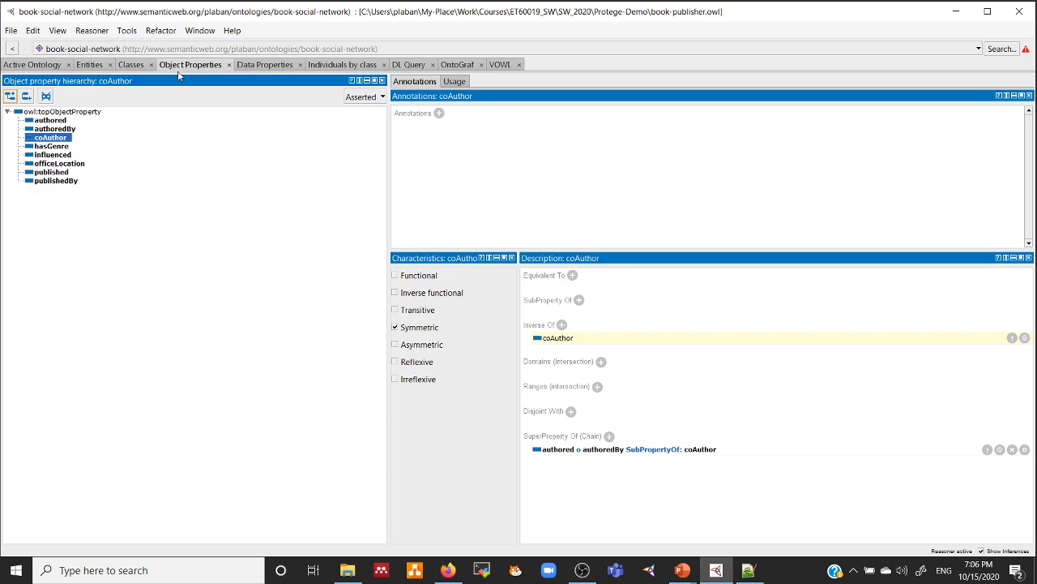
click(132, 66)
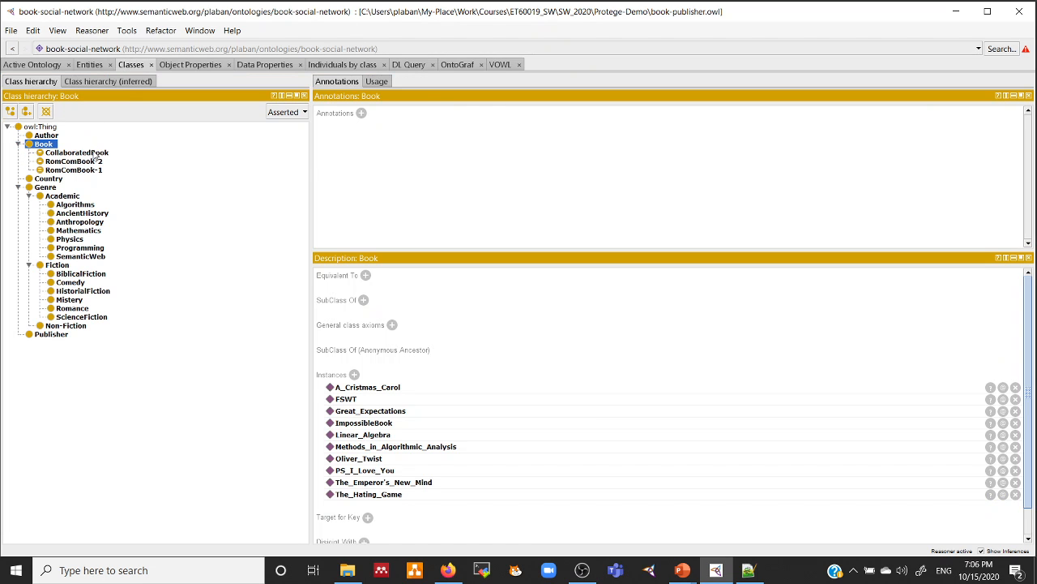
click(95, 154)
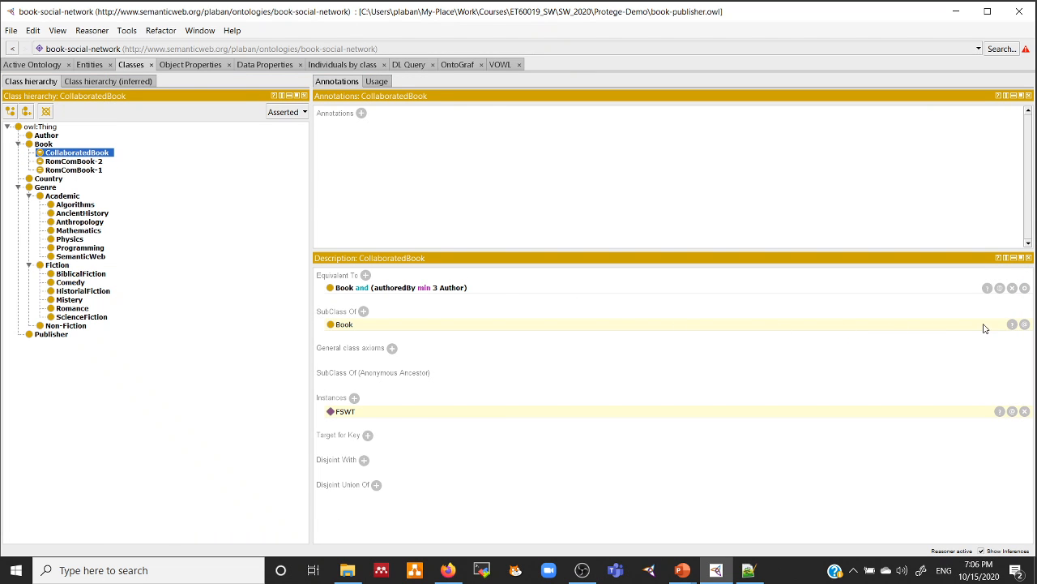
click(1025, 289)
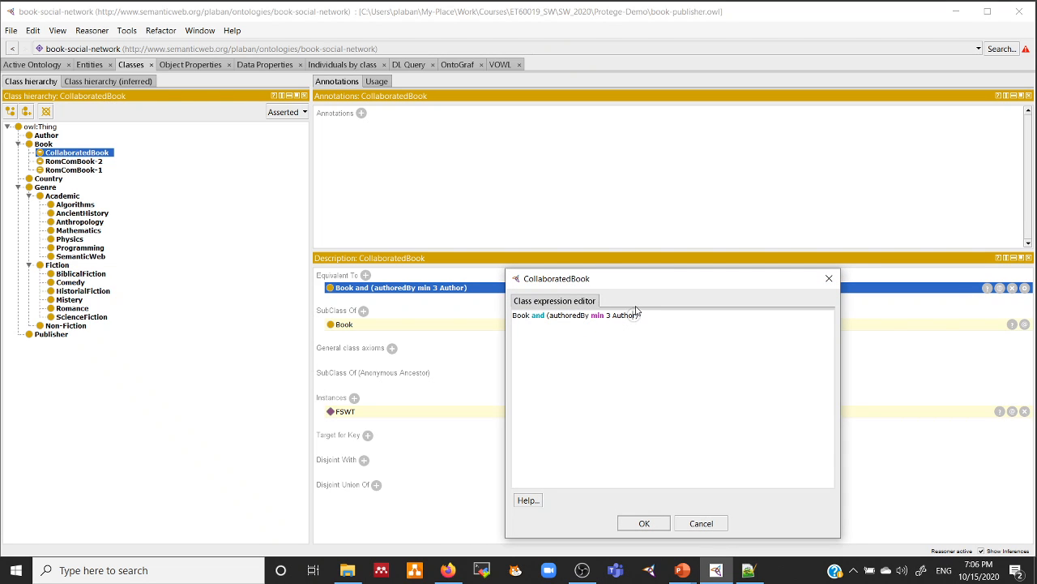
key(BackSpace)
key(BackSpace)
key(BackSpace)
key(BackSpace)
key(BackSpace)
key(BackSpace)
click(649, 522)
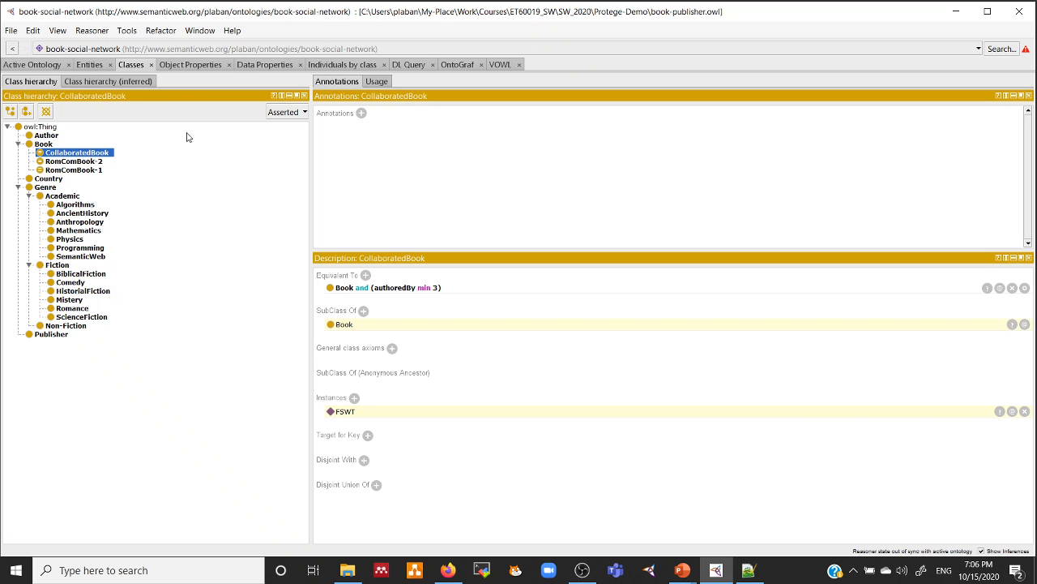
Remove the asserted domain Author and range Book from the authored object property.
click(190, 65)
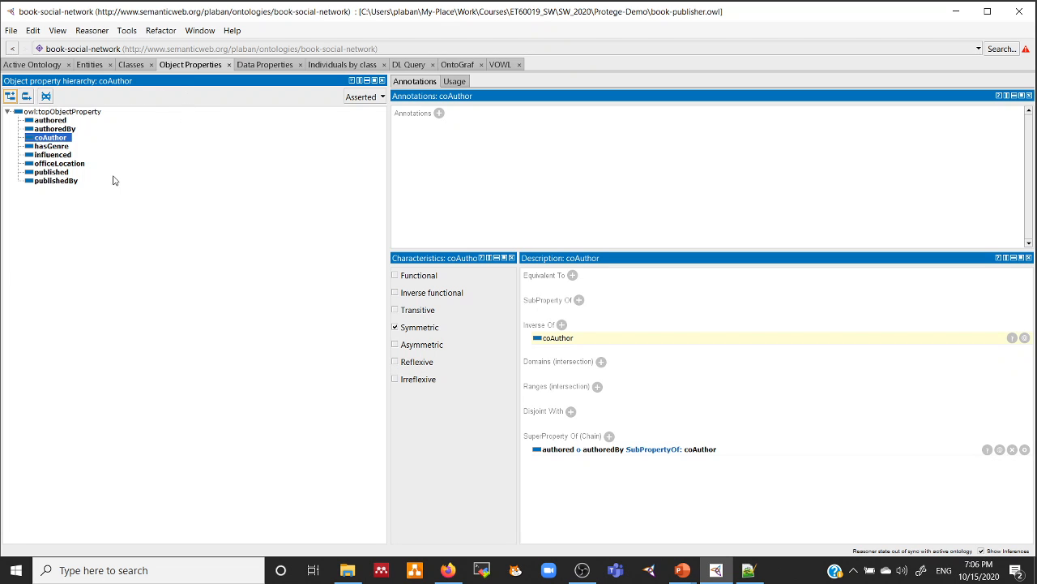
click(62, 129)
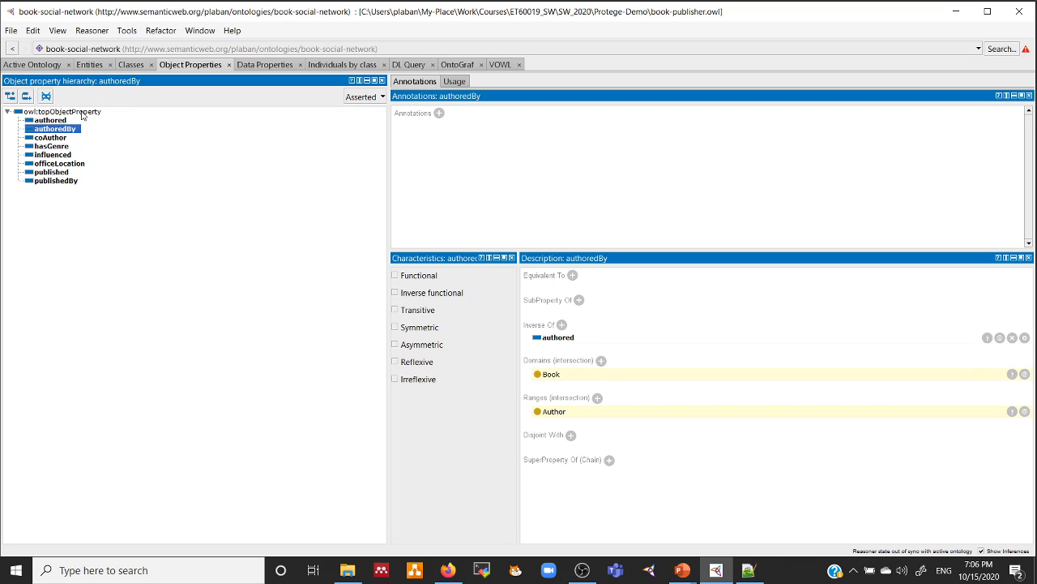
click(52, 120)
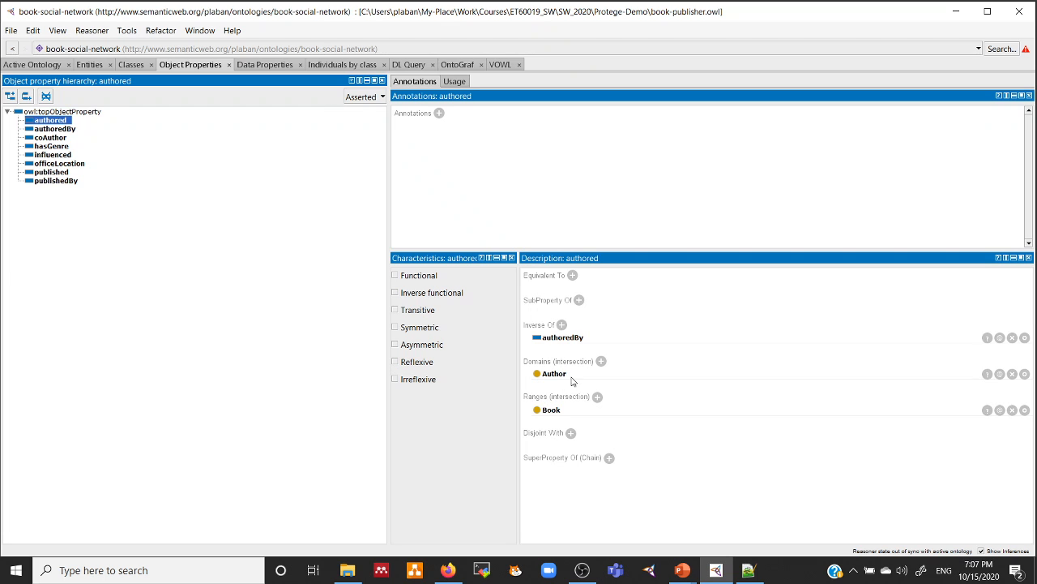
click(69, 130)
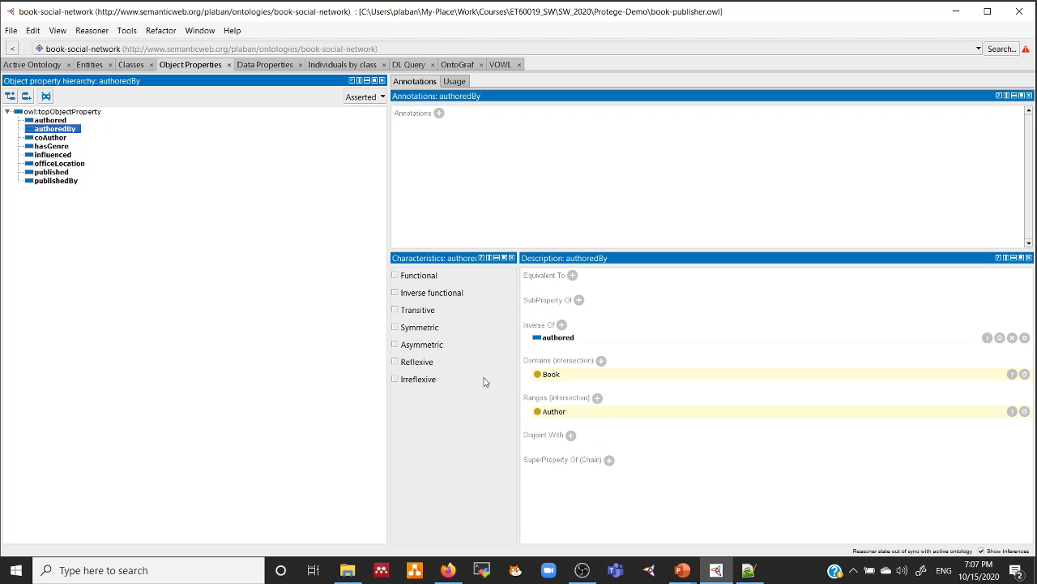
click(54, 119)
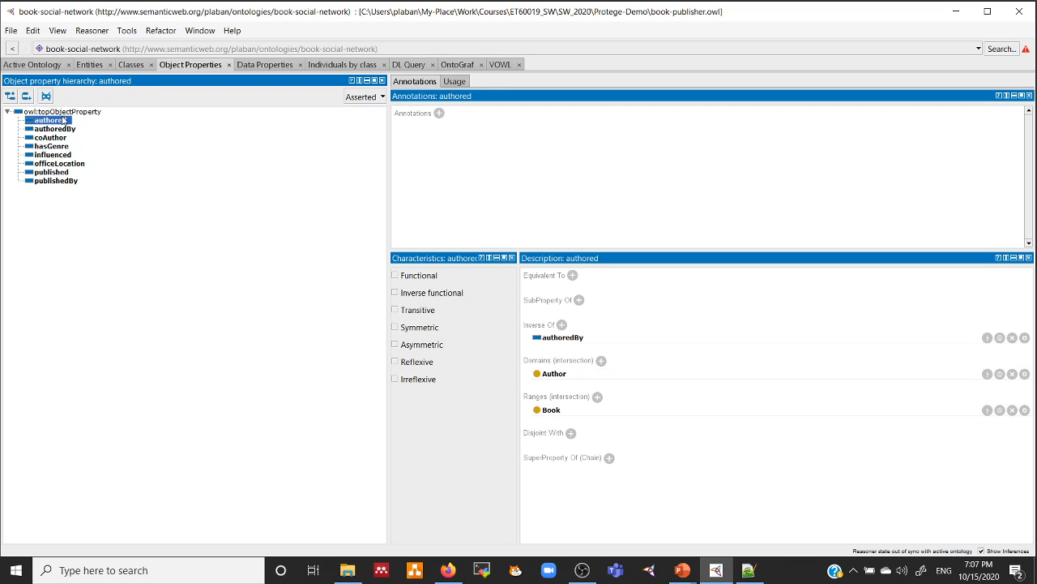
click(601, 361)
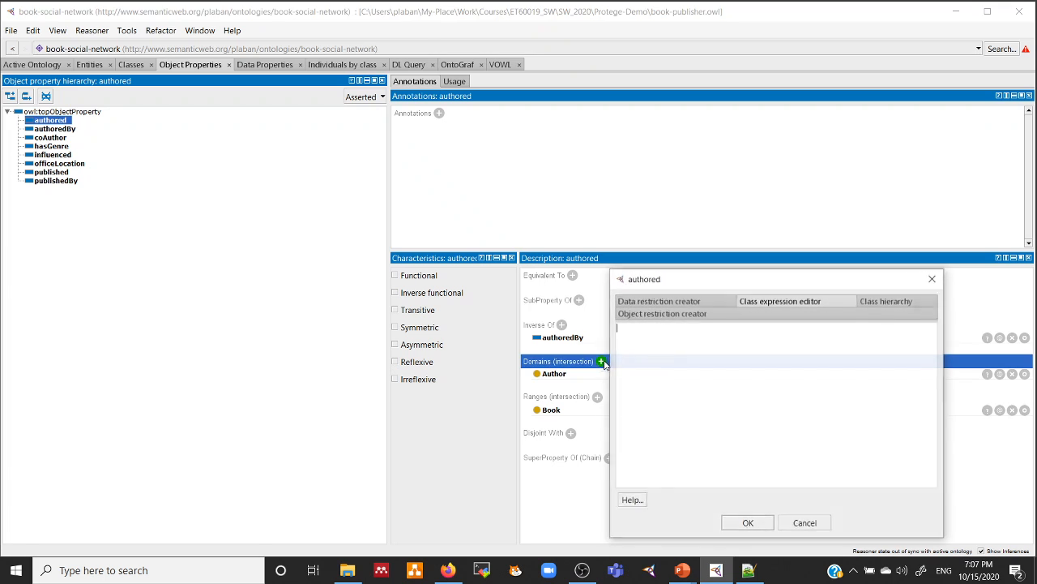
click(798, 523)
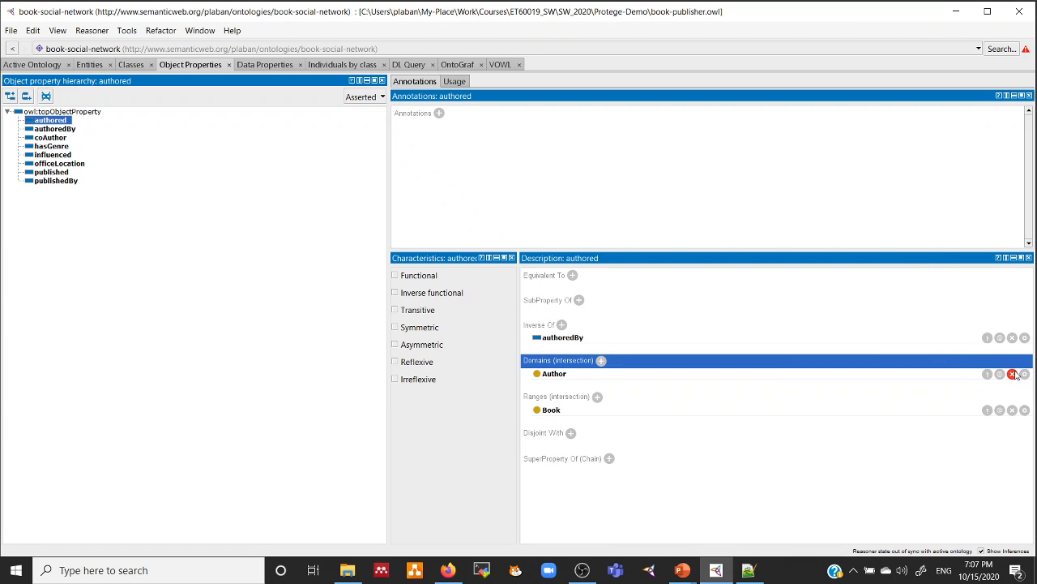
click(1012, 374)
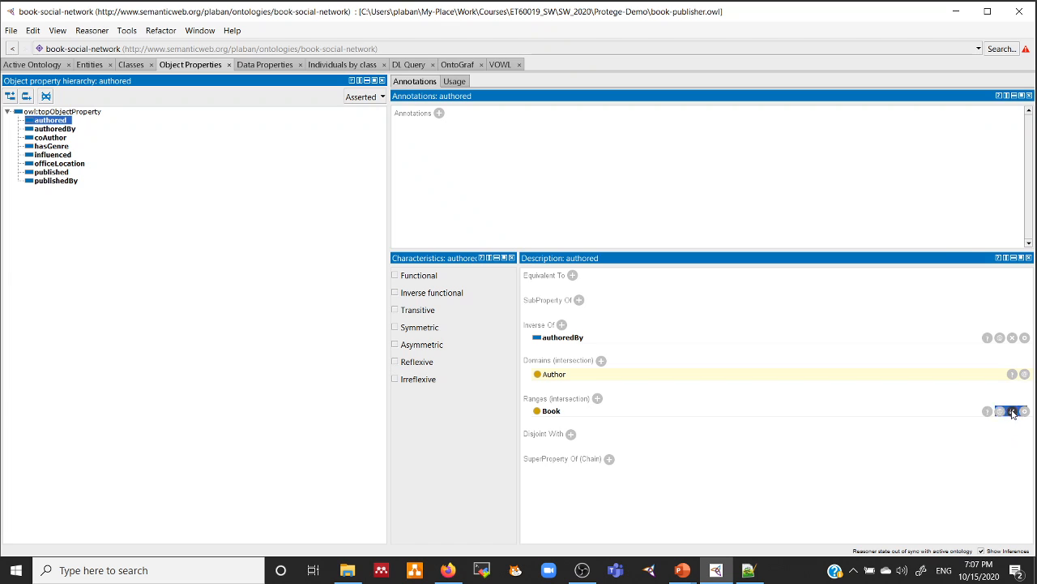
click(1013, 411)
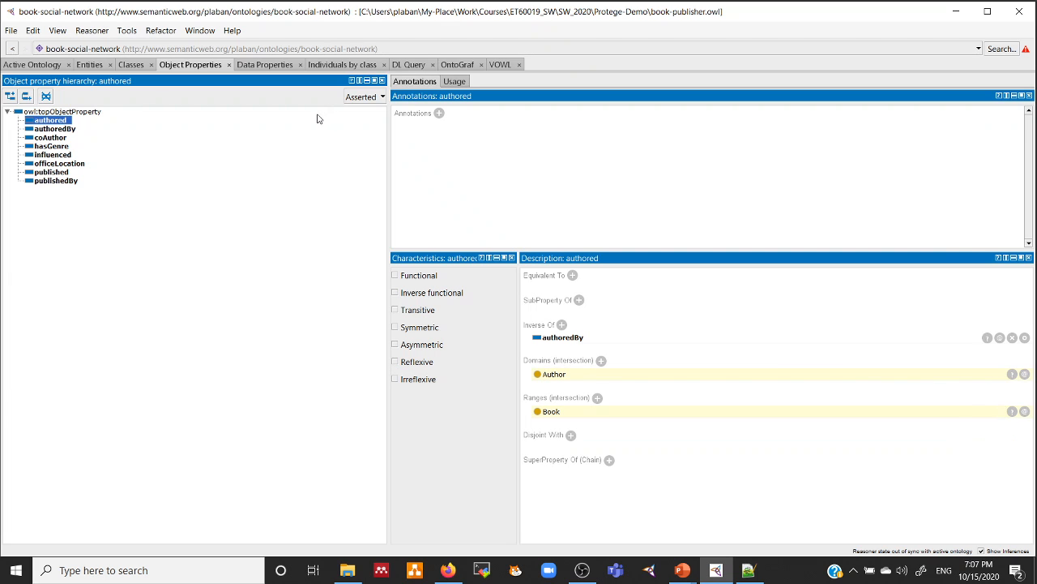
Synchronize the reasoner and inspect the inferred types of the author individual listed directly under owl:Thing.
click(98, 32)
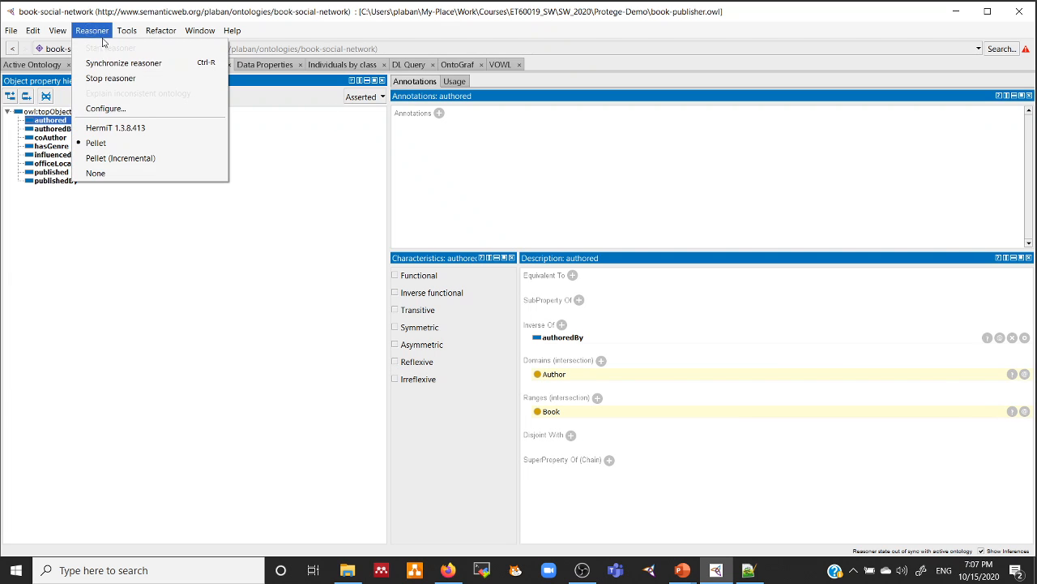
click(108, 65)
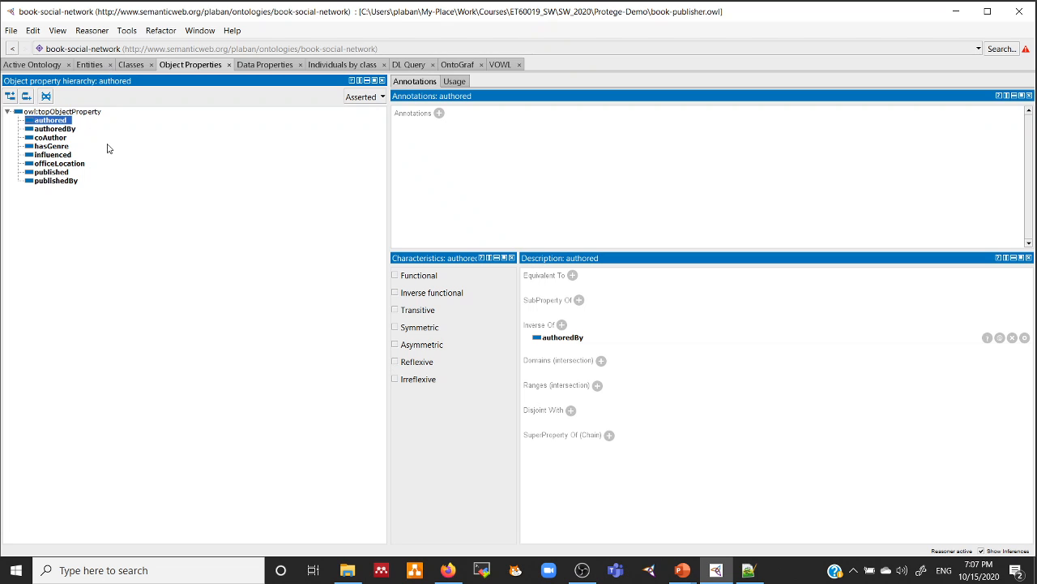
click(326, 65)
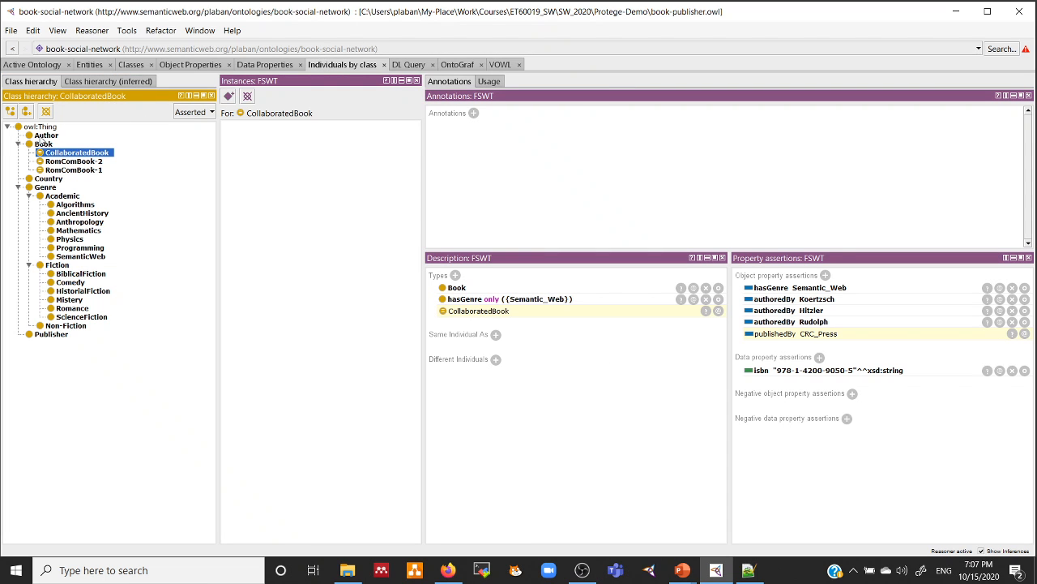
click(38, 128)
click(246, 127)
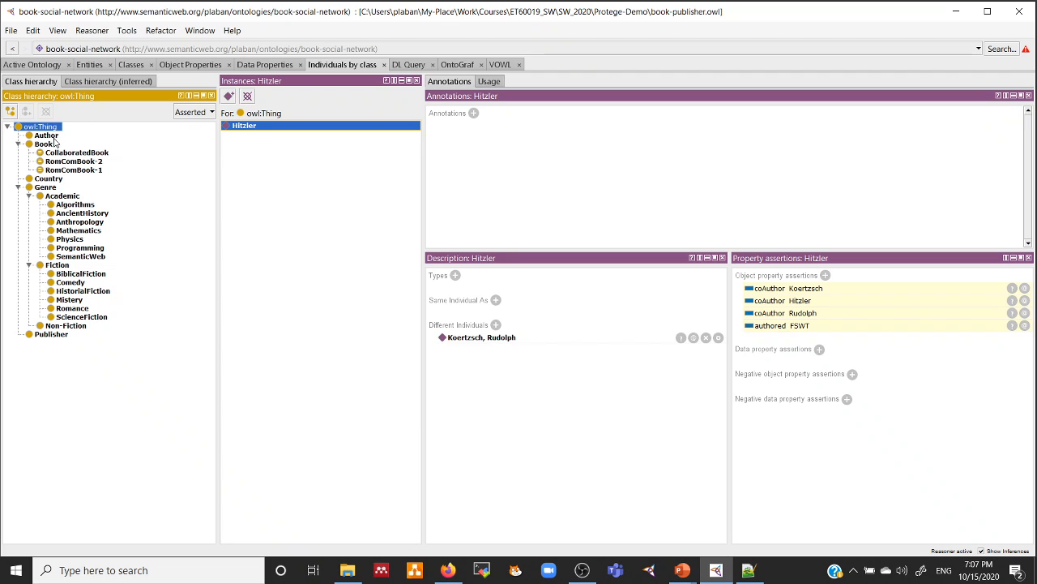
Display the Book individual FSWT to check its inferred types under the unqualified cardinality restriction.
click(49, 135)
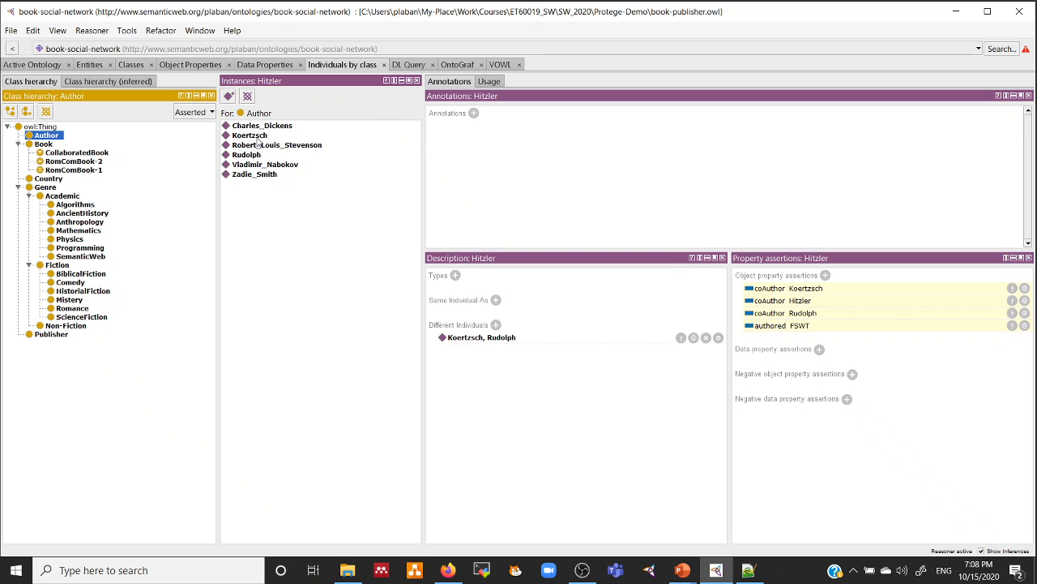
click(96, 153)
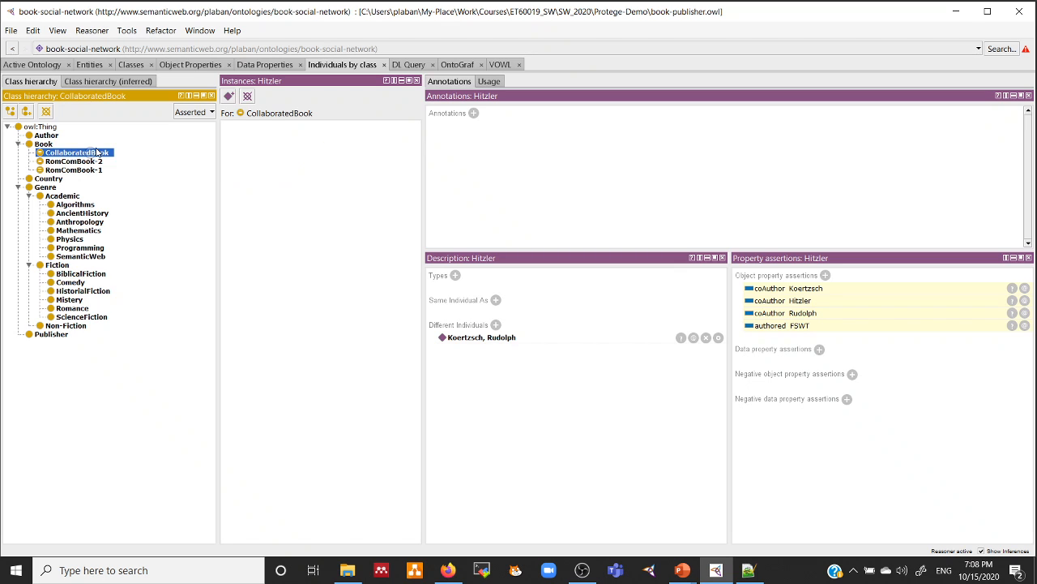
click(89, 32)
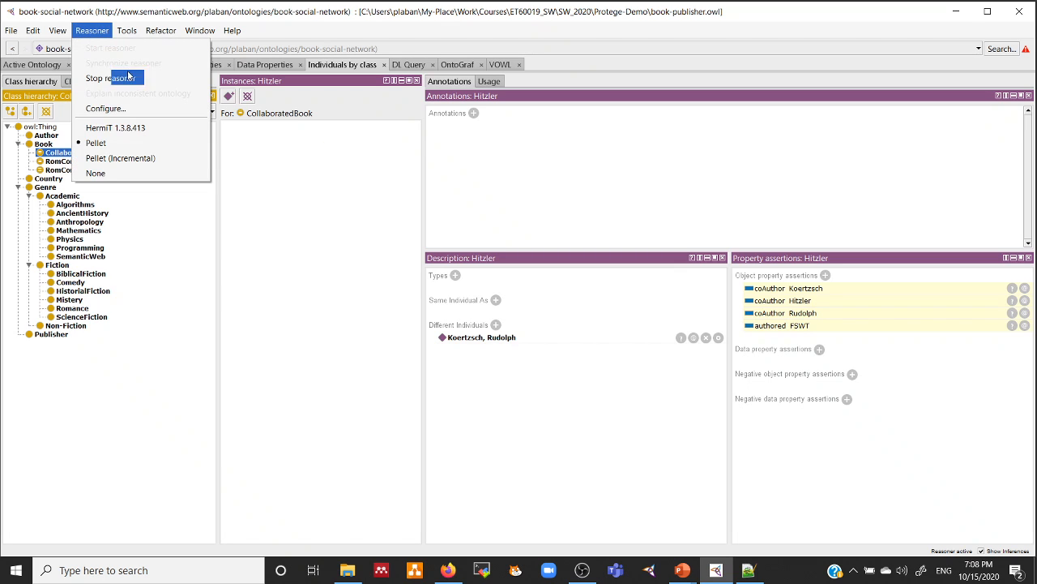
click(167, 221)
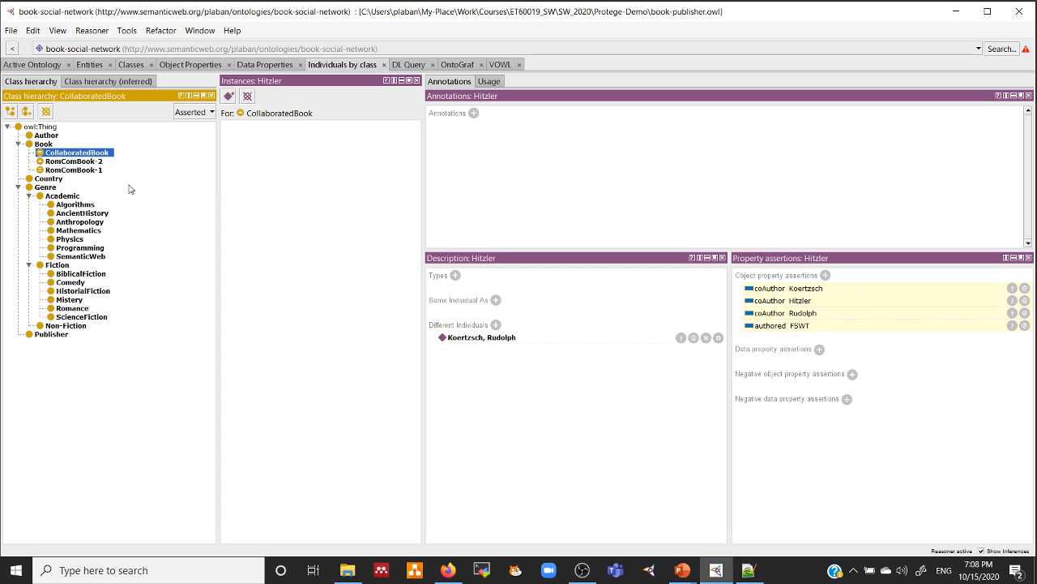
click(44, 144)
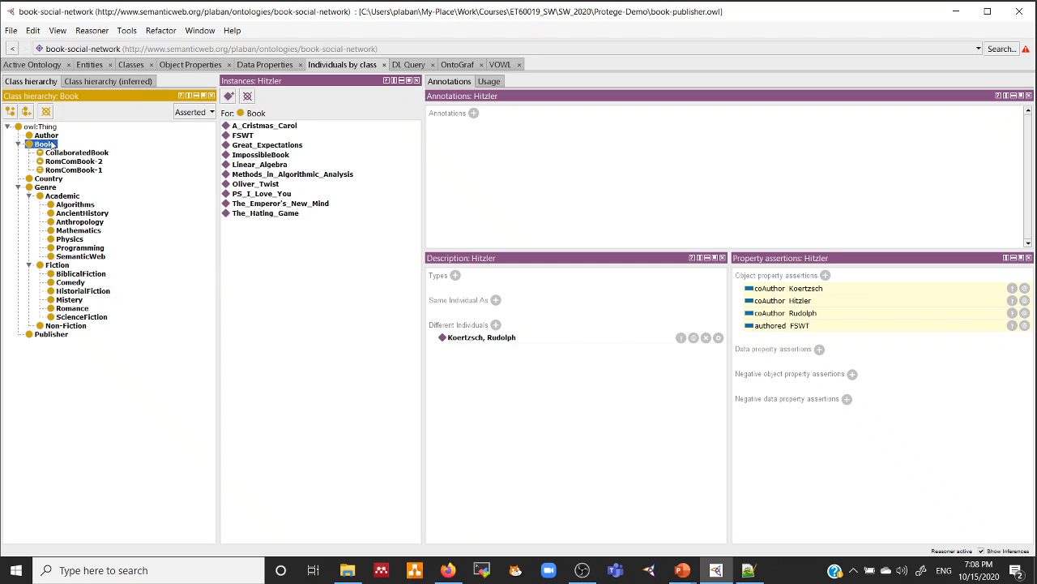
click(245, 135)
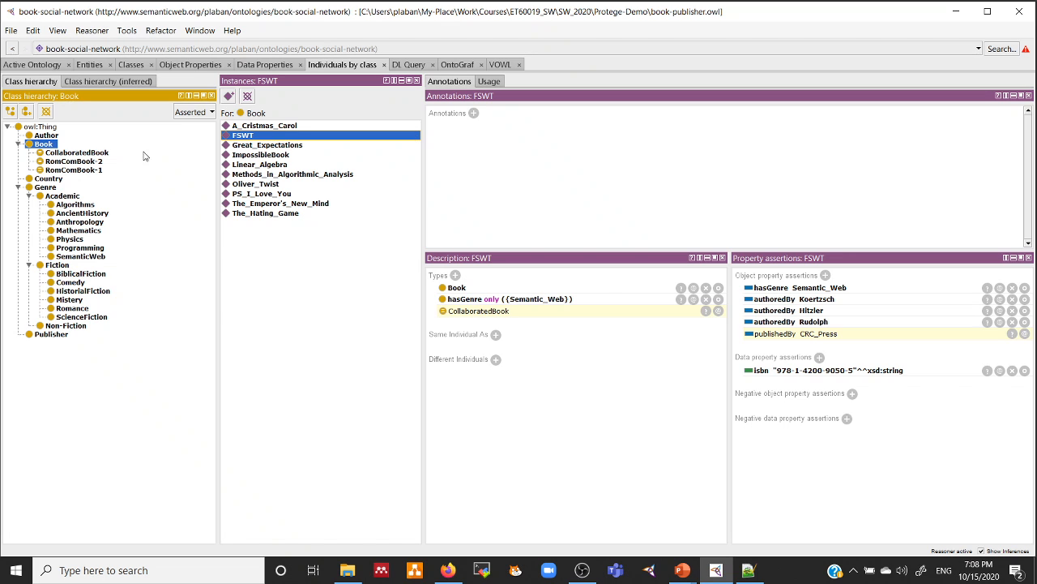
Set CollaboratedBook's equivalent class expression to Book and (authoredBy min 3 Author).
click(131, 65)
click(93, 153)
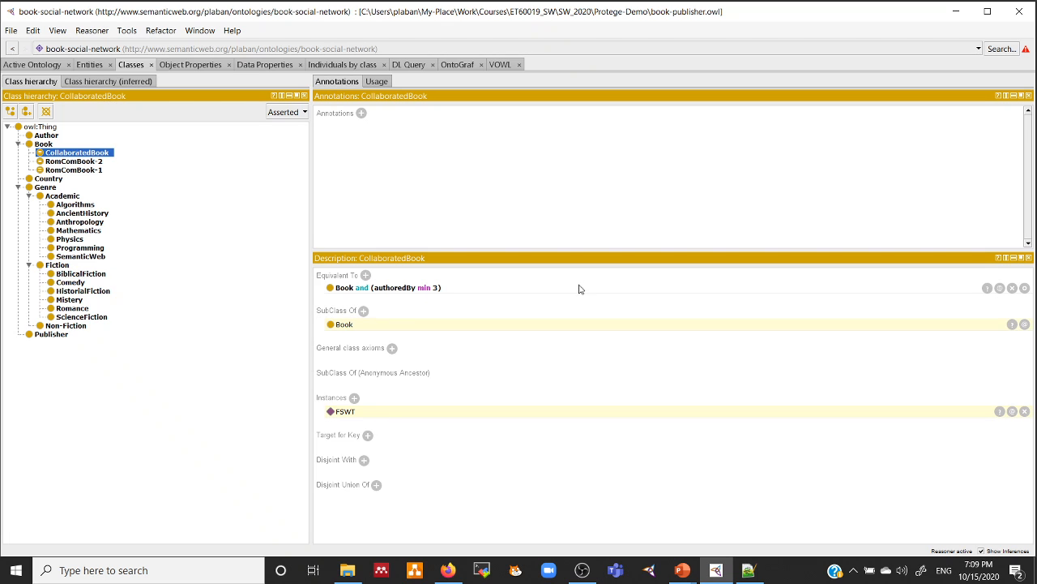
click(1024, 287)
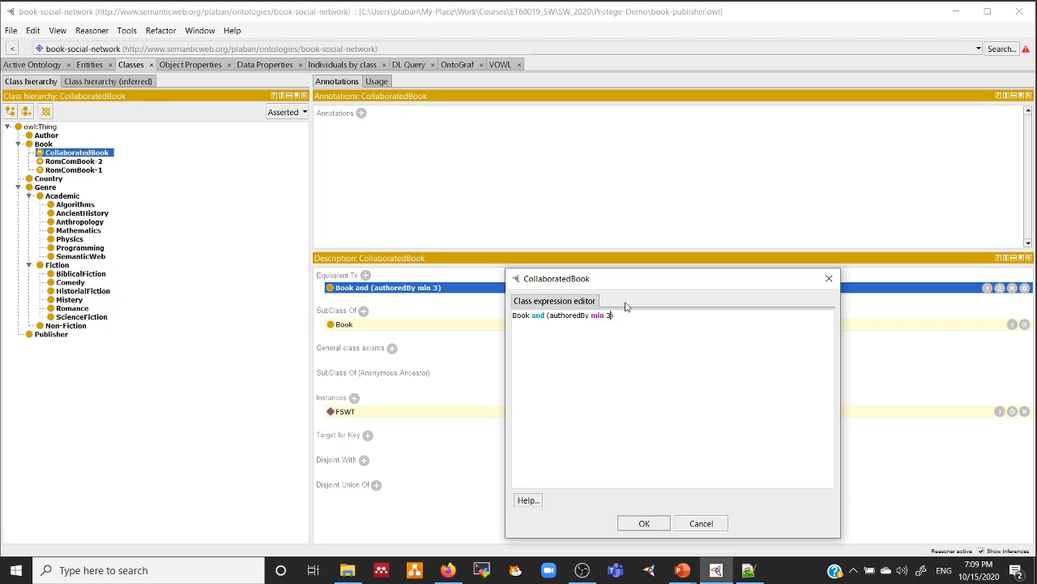
text(A)
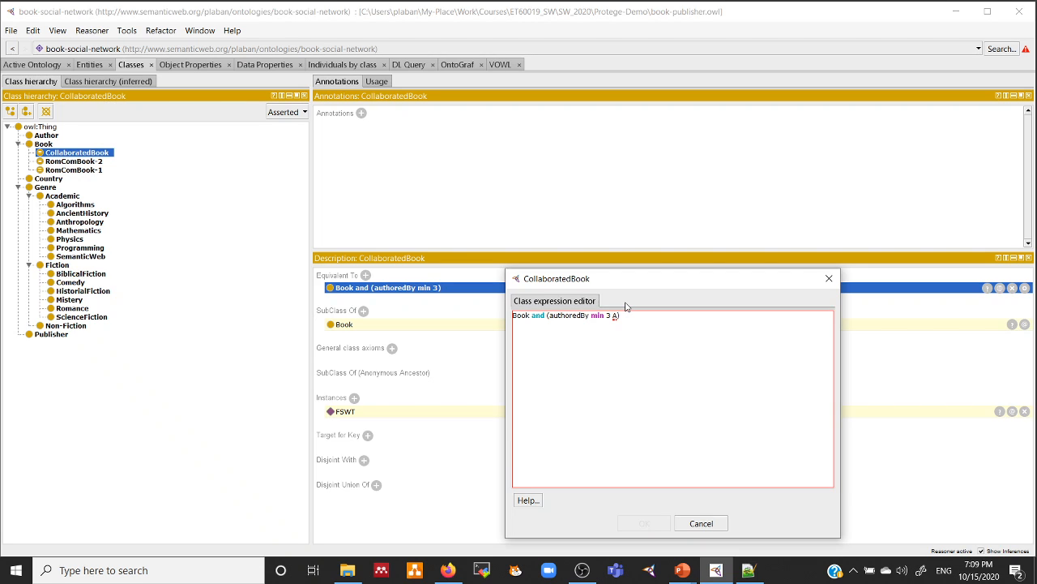
text(uthor)
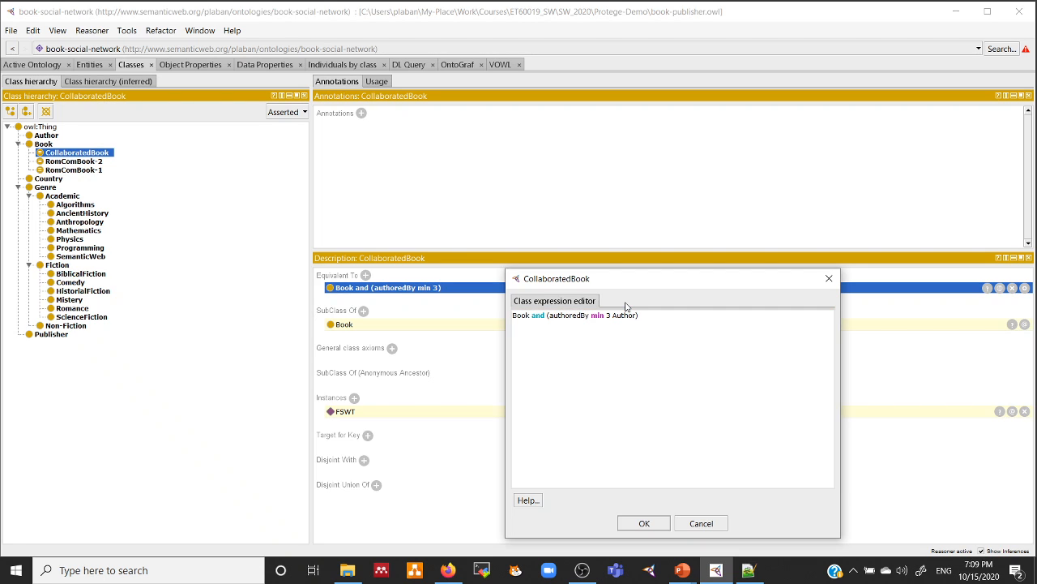
click(640, 522)
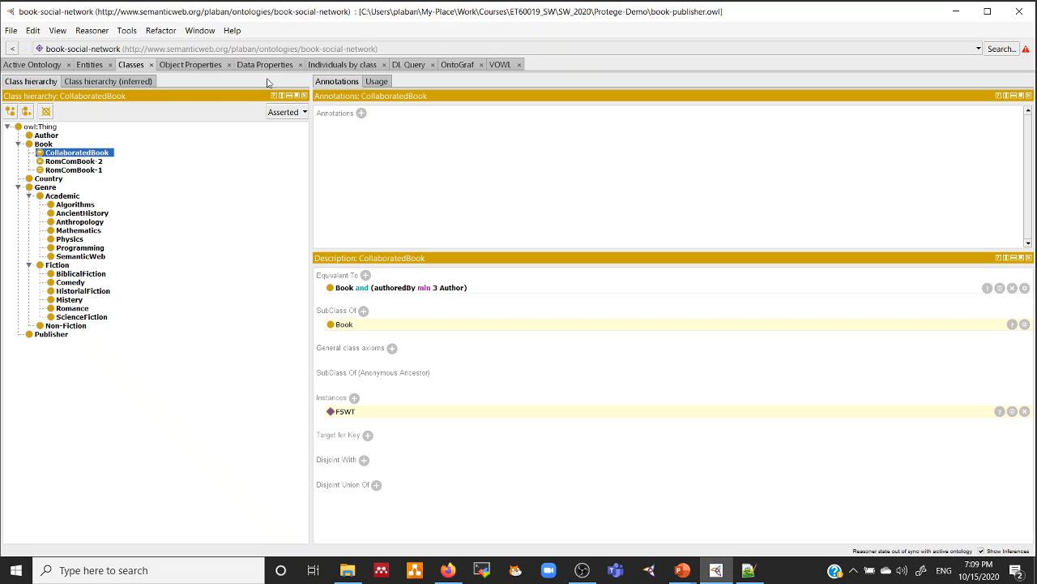
Reopen the Book individual FSWT and synchronize the reasoner to recheck its types under the qualified Author restriction.
click(191, 65)
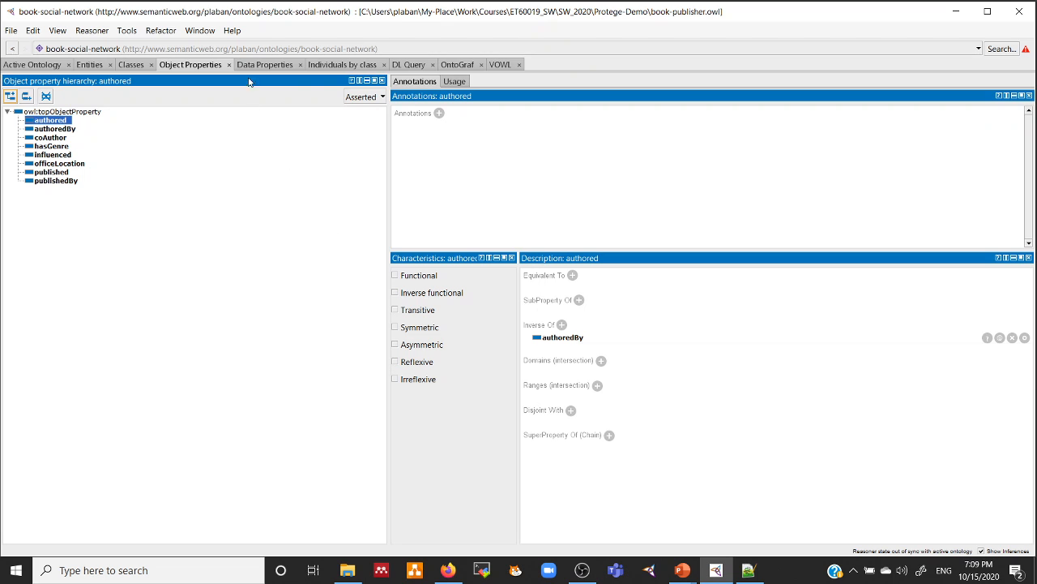
click(332, 66)
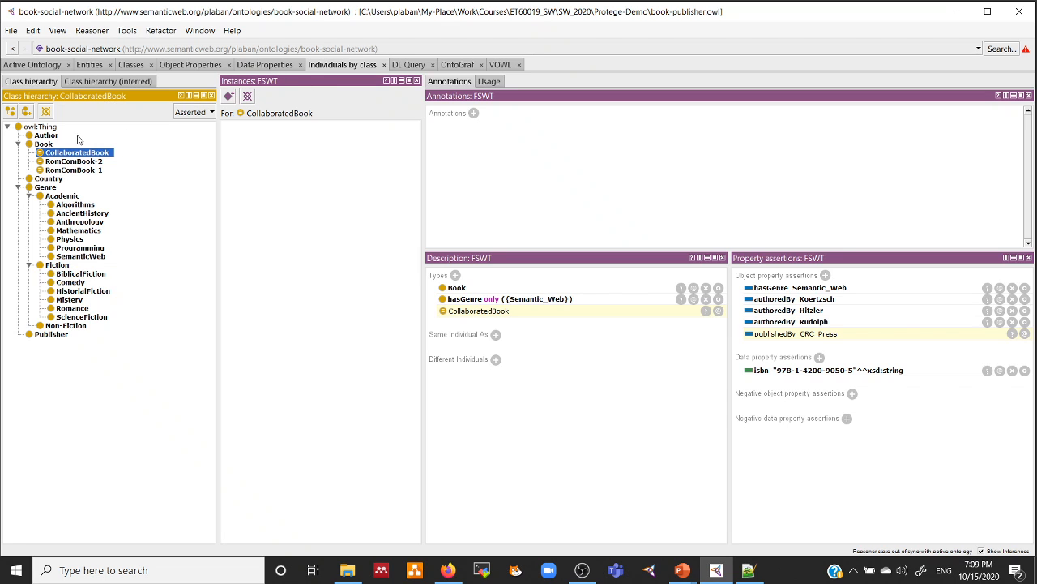
click(49, 145)
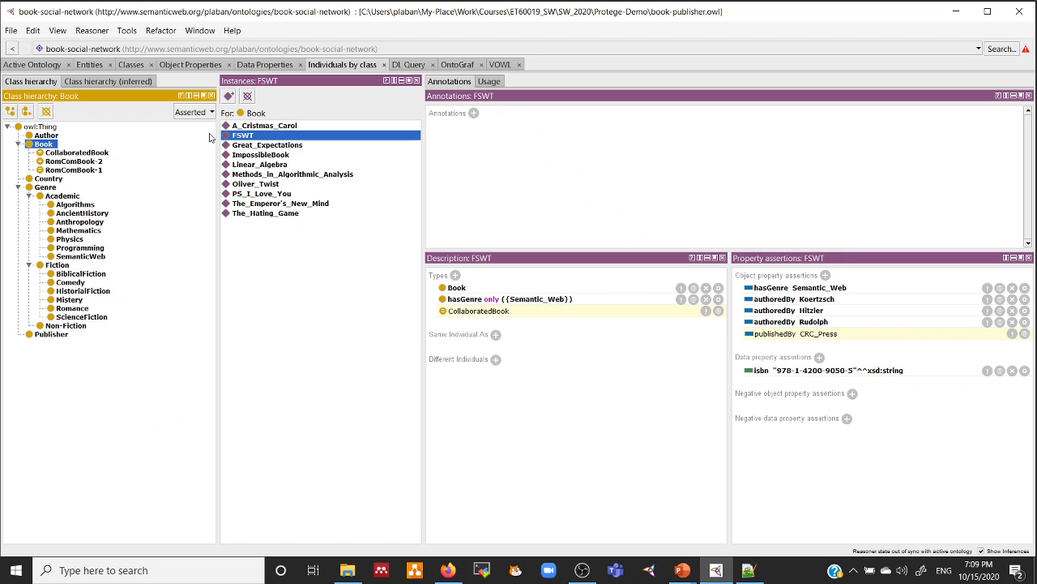
click(92, 30)
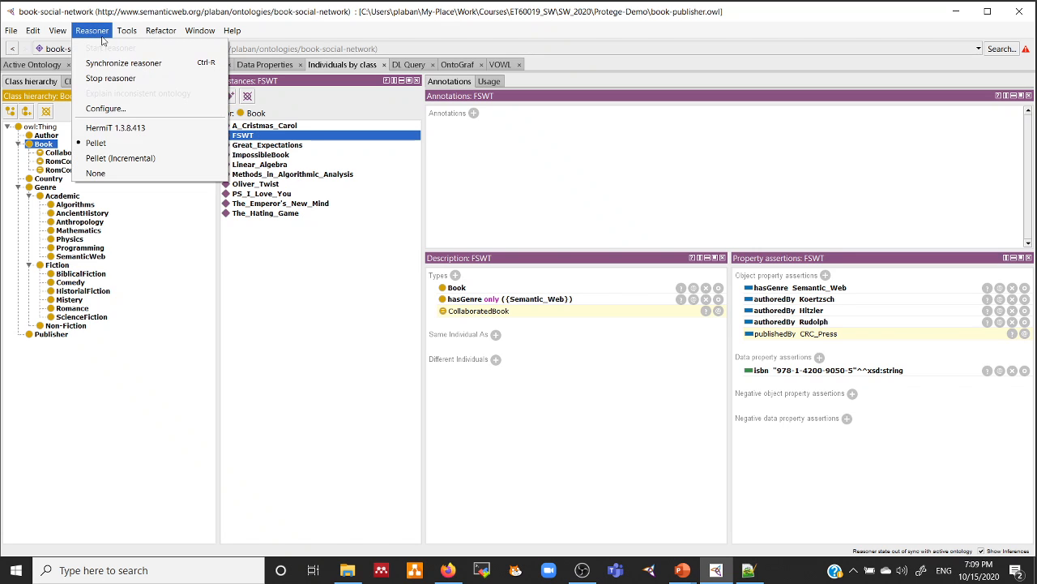
click(108, 64)
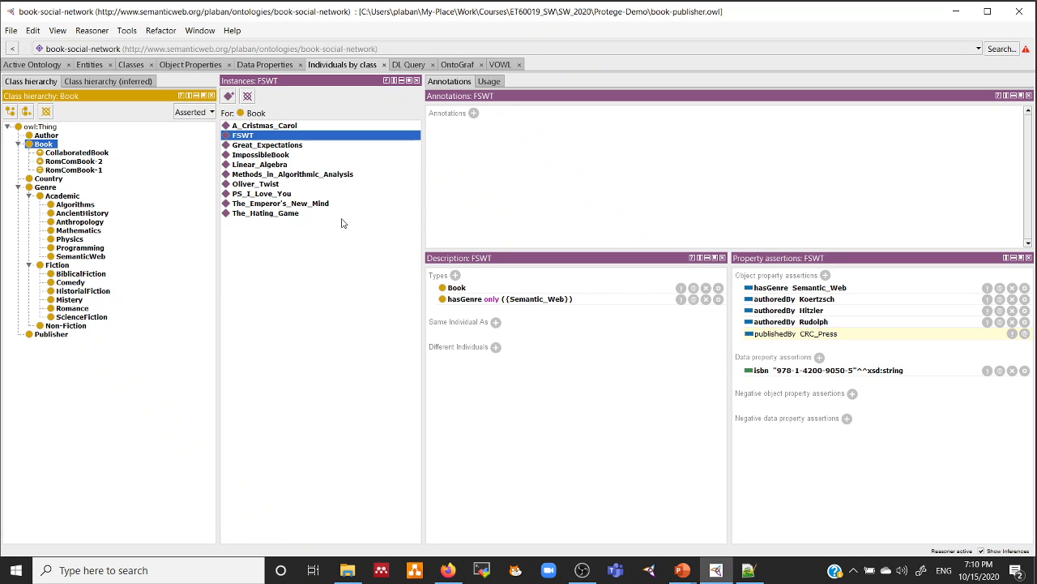
Add Author as the domain of the object property authored.
click(178, 66)
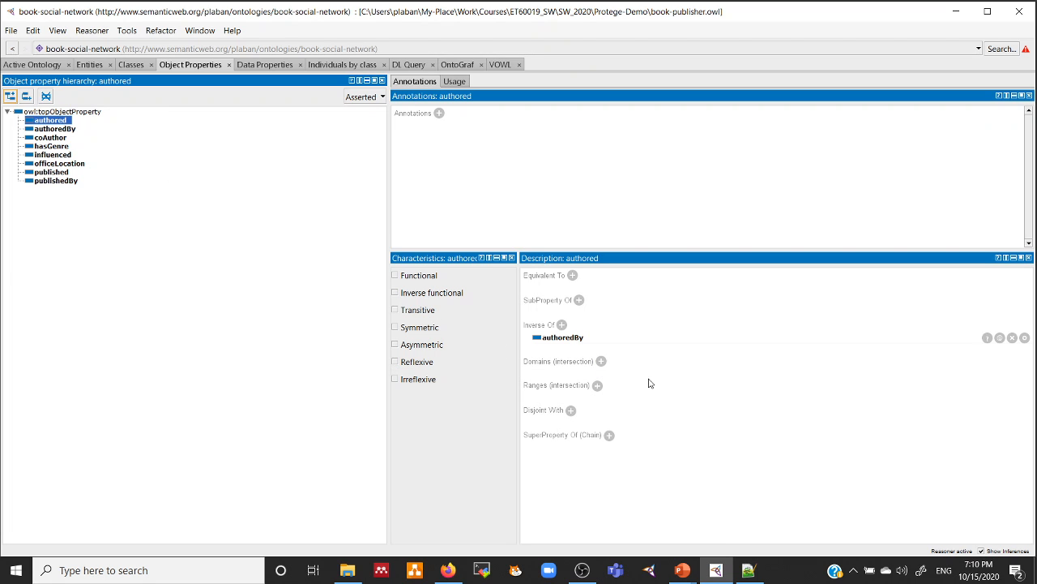
click(600, 360)
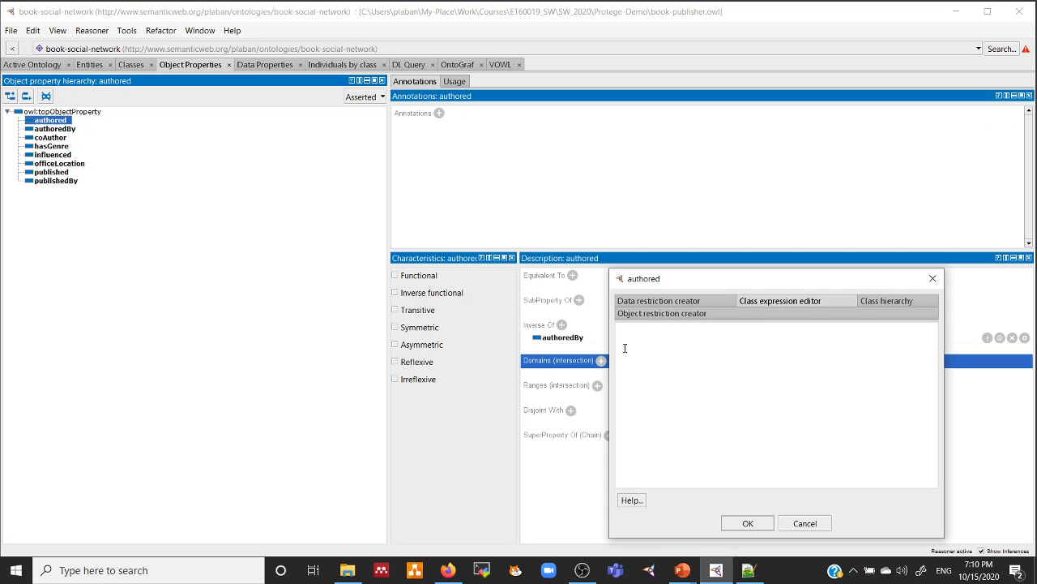
text(Auth)
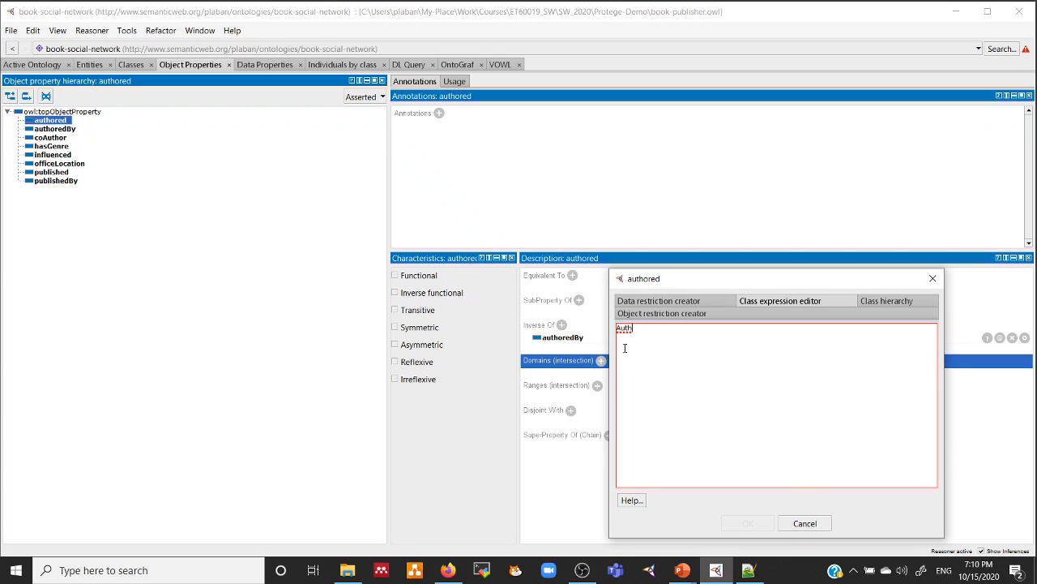
key(ctrl+space)
key(Return)
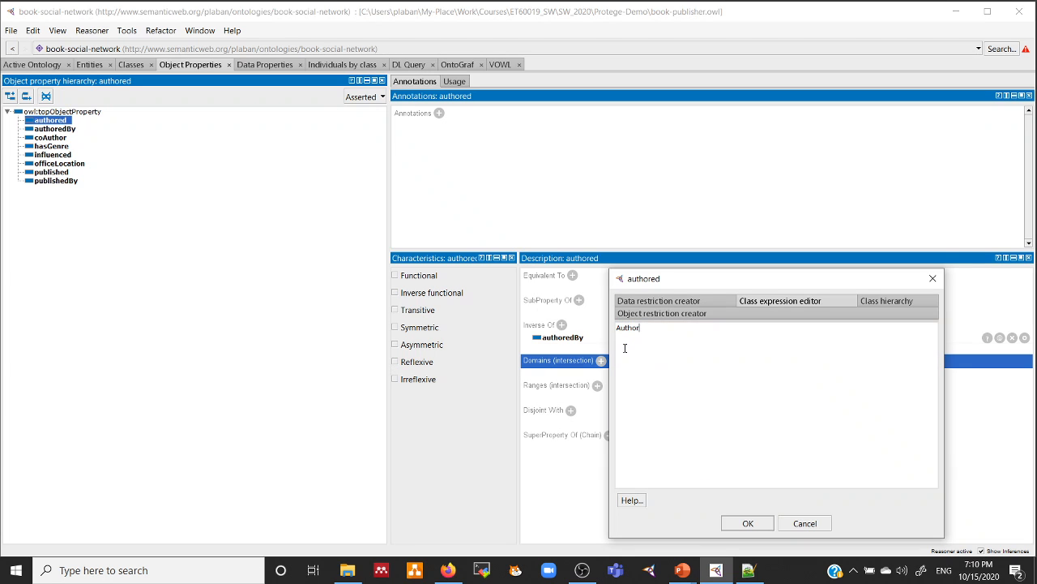
click(747, 519)
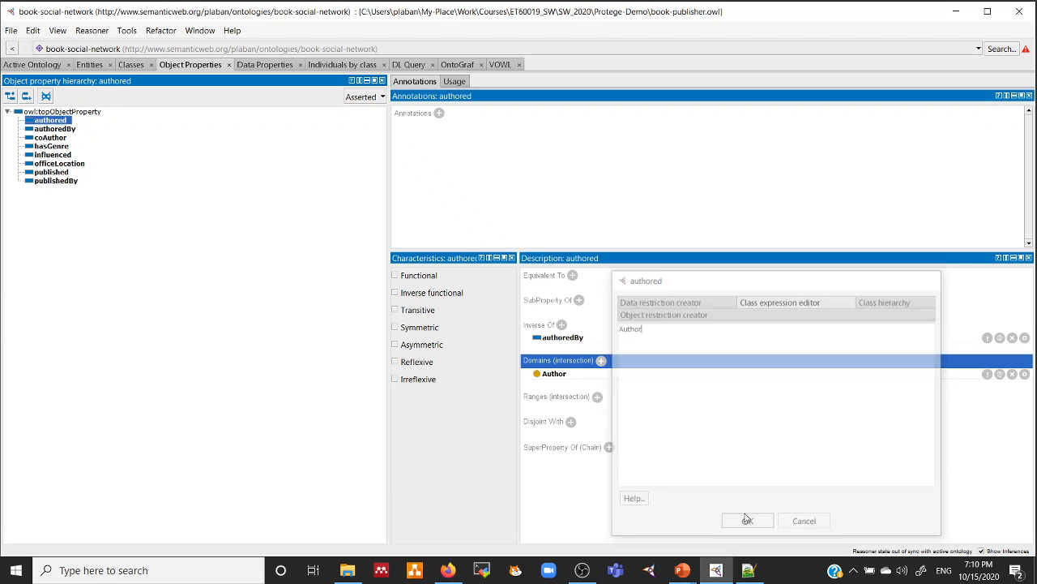
Add Book as the range of the object property authored.
click(598, 397)
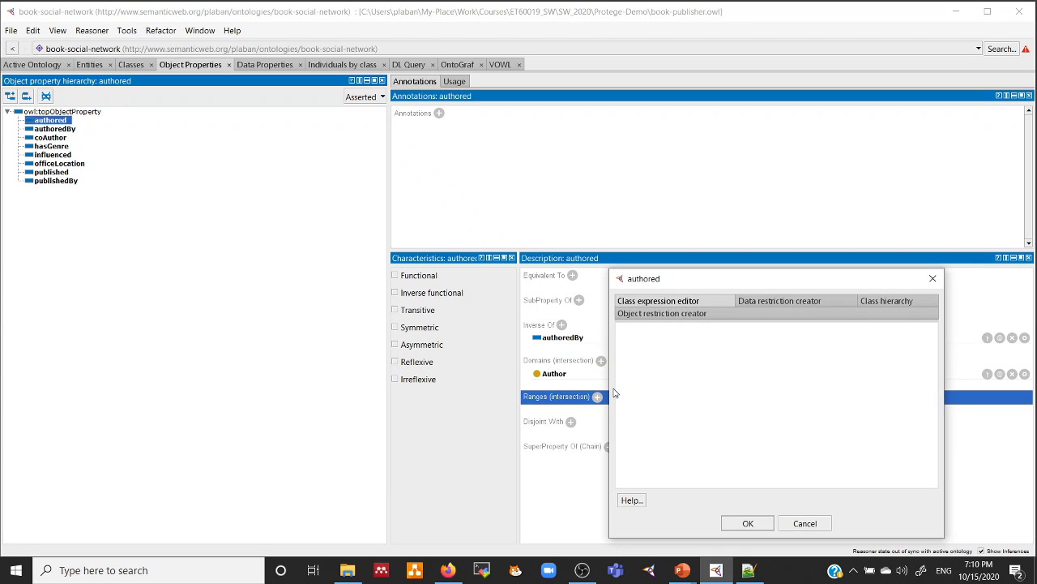
text(B)
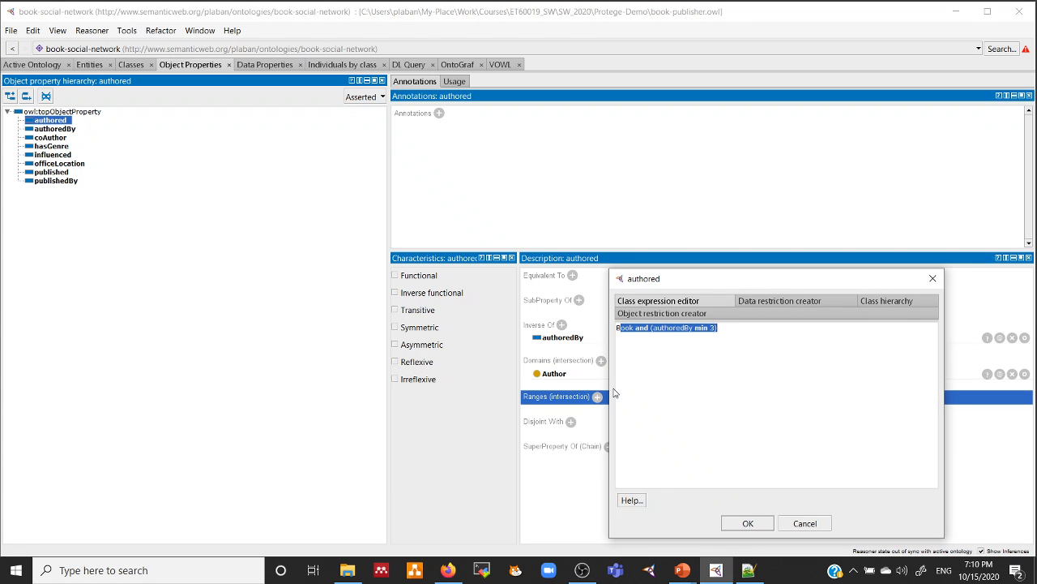
text(ook)
key(BackSpace)
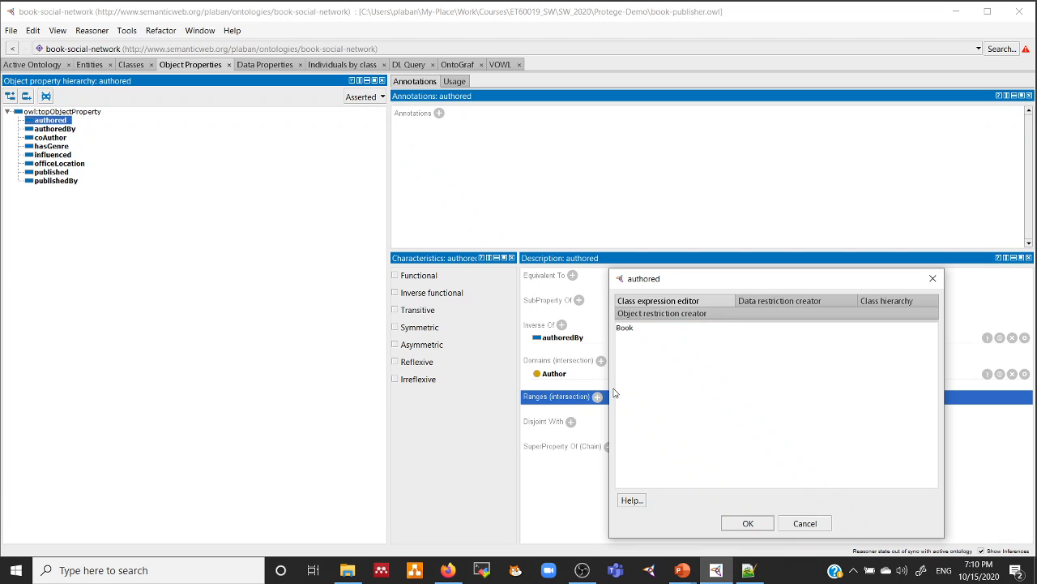
click(746, 524)
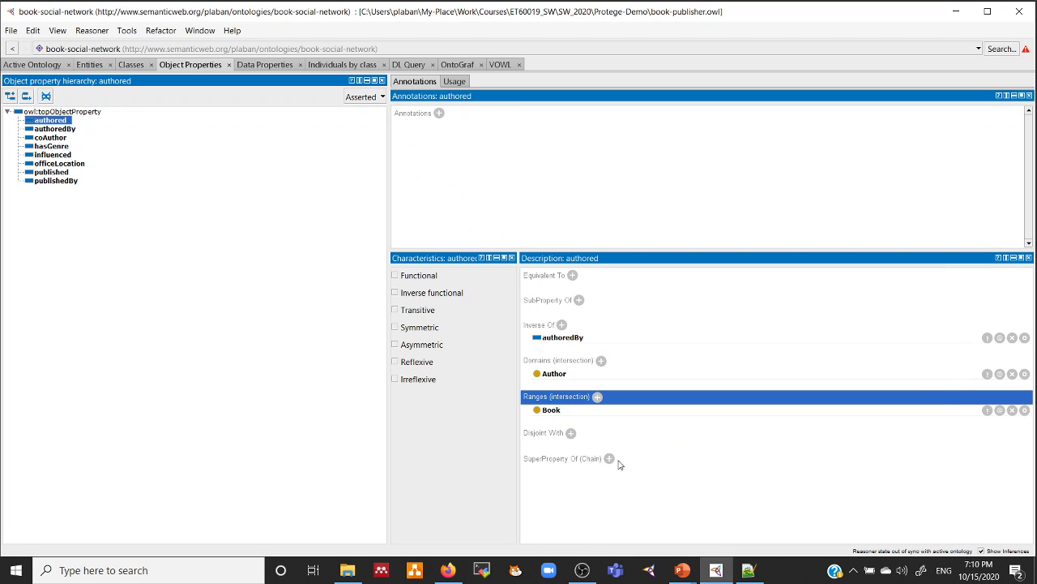
Return to the individual FSWT and synchronize the reasoner to recheck its inferred types with authored's domain and range asserted.
click(335, 64)
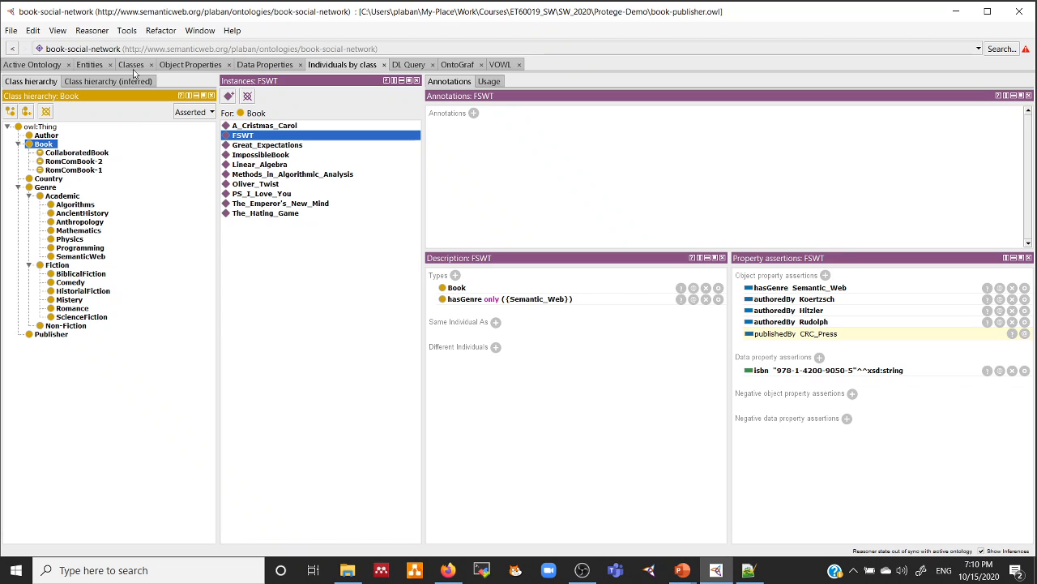
click(92, 30)
click(114, 65)
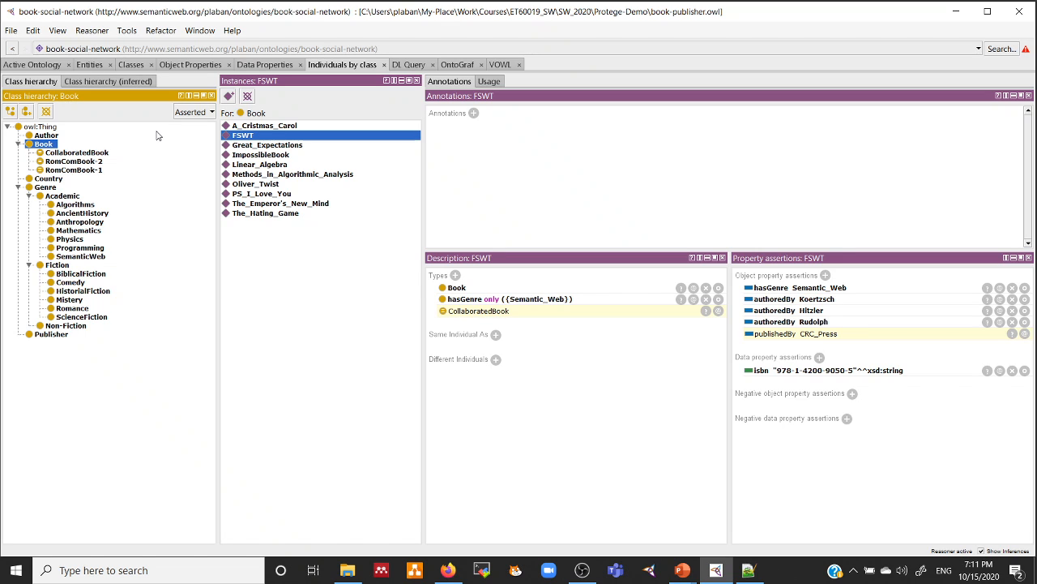
click(501, 64)
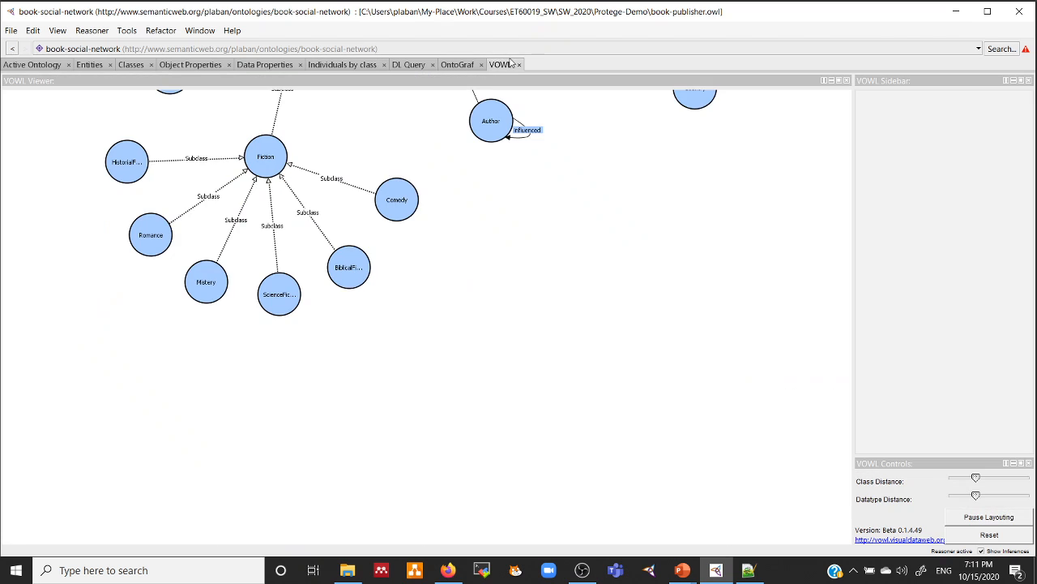
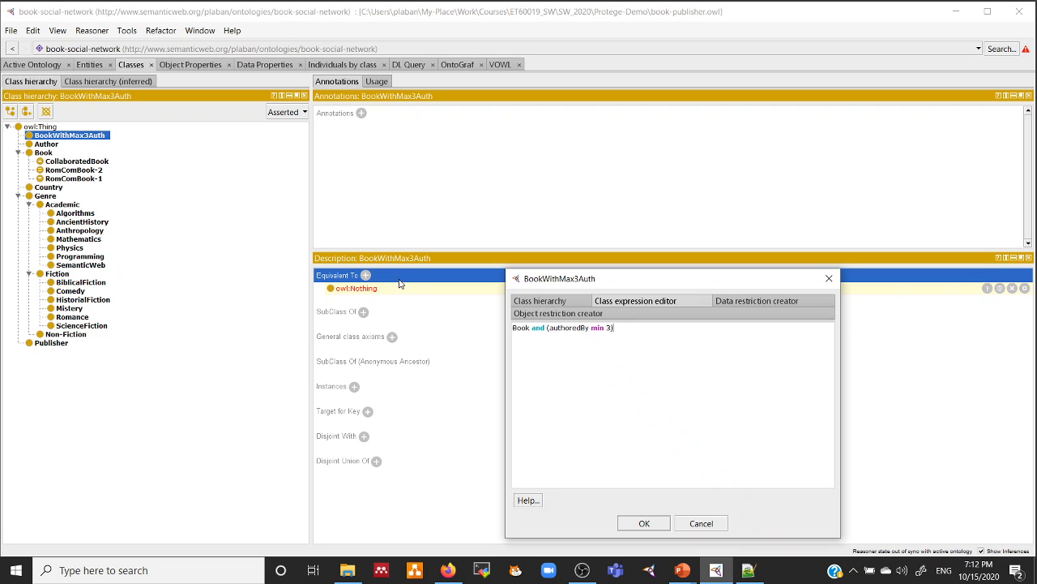
Define BookWithMax3Auth's equivalent class expression as Book and (authoredBy max 3 Author).
key(BackSpace)
key(BackSpace)
key(BackSpace)
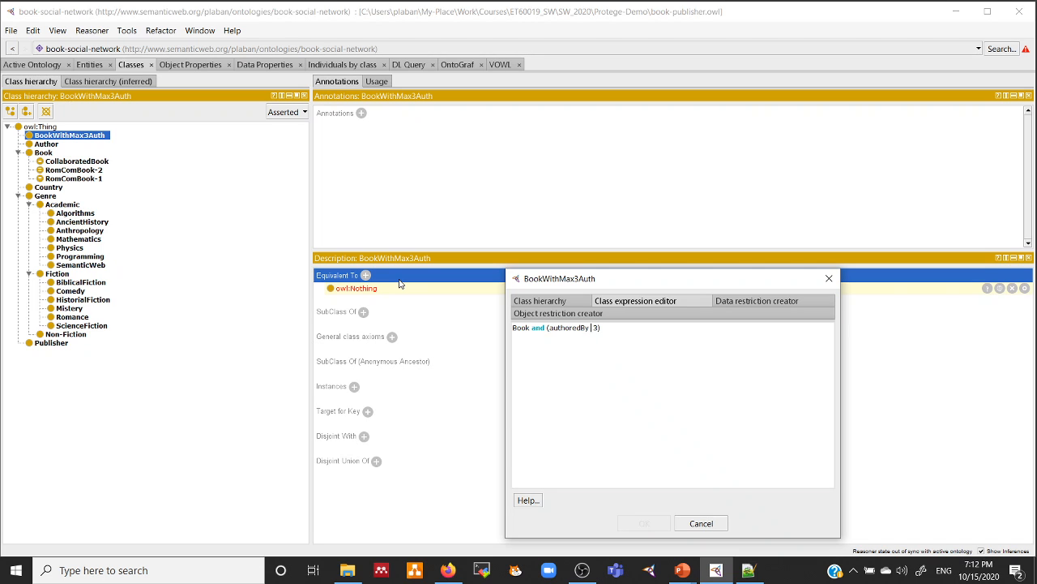
text(max 3 Author)
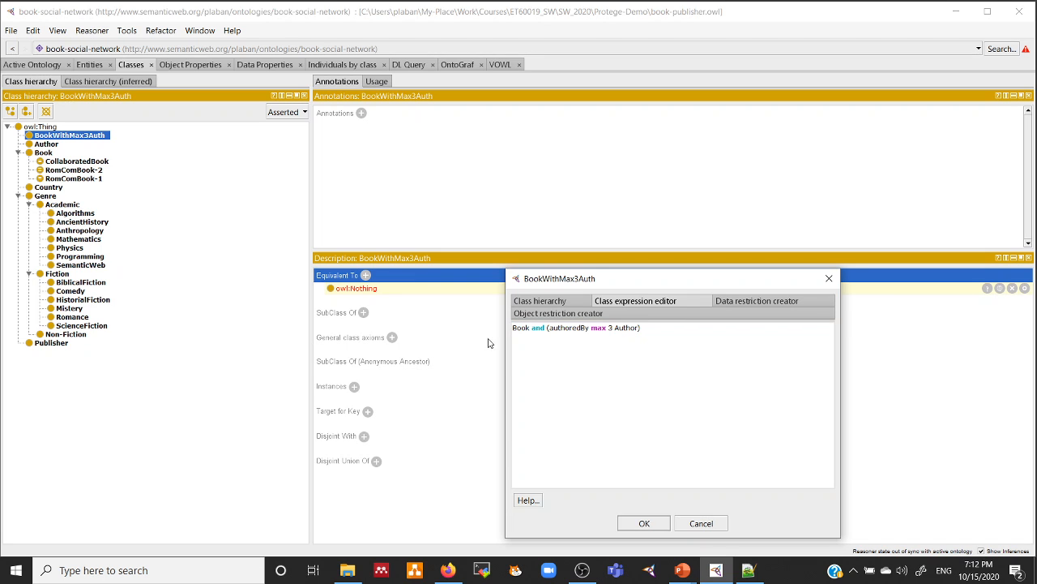
click(626, 523)
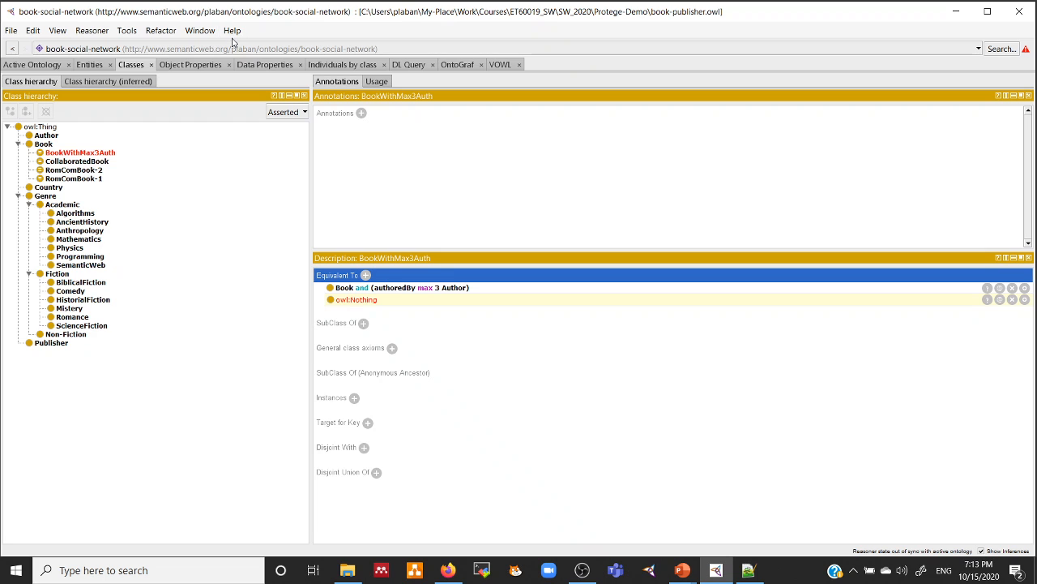
Examine the types and authoredBy assertions of Book individuals such as Great_Expectations, Oliver_Twist, The_Emperor's_New_Mind, The_Hating_Game and FSWT.
click(351, 66)
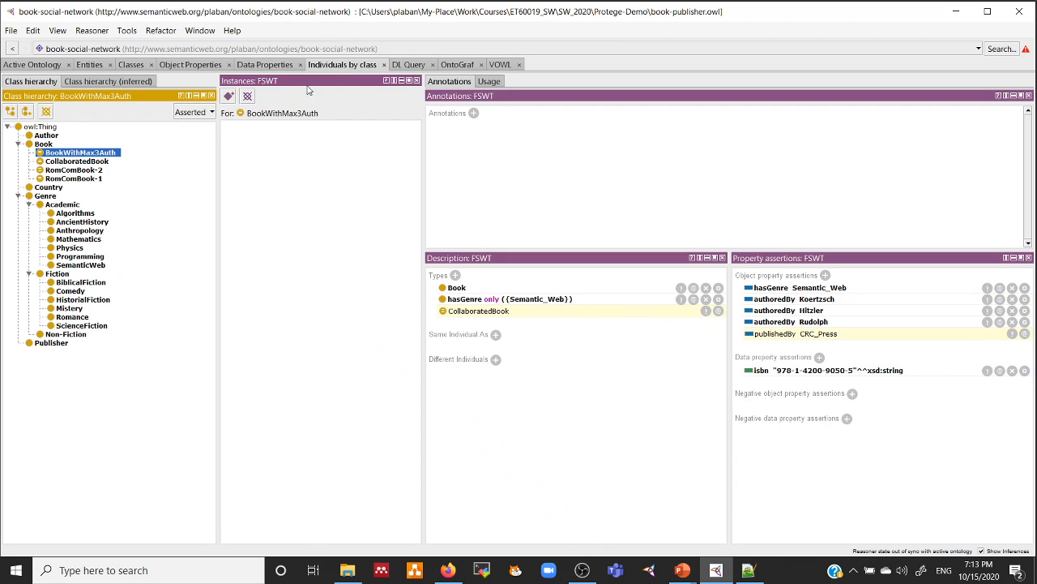
click(47, 144)
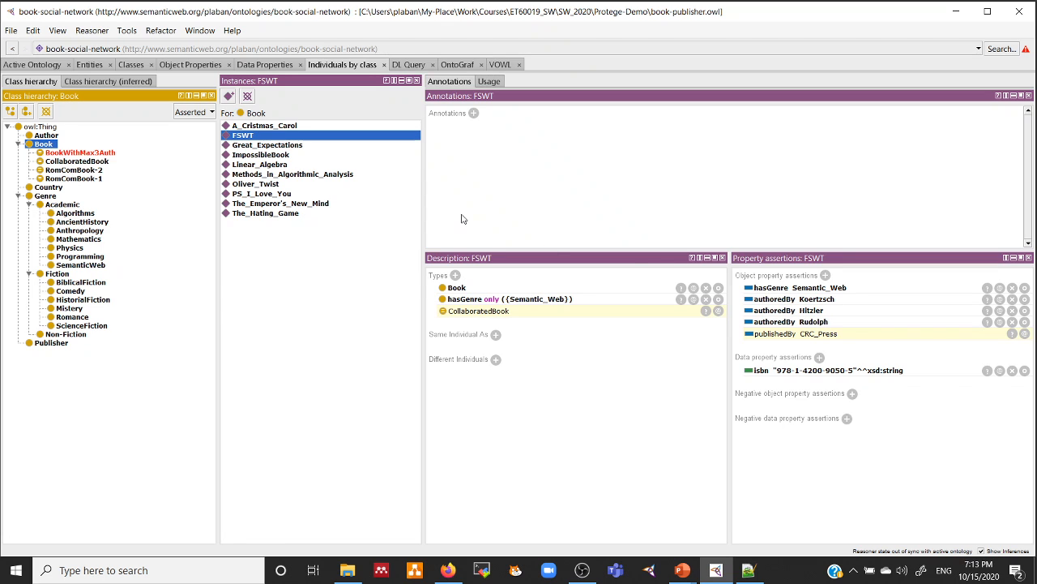
click(272, 147)
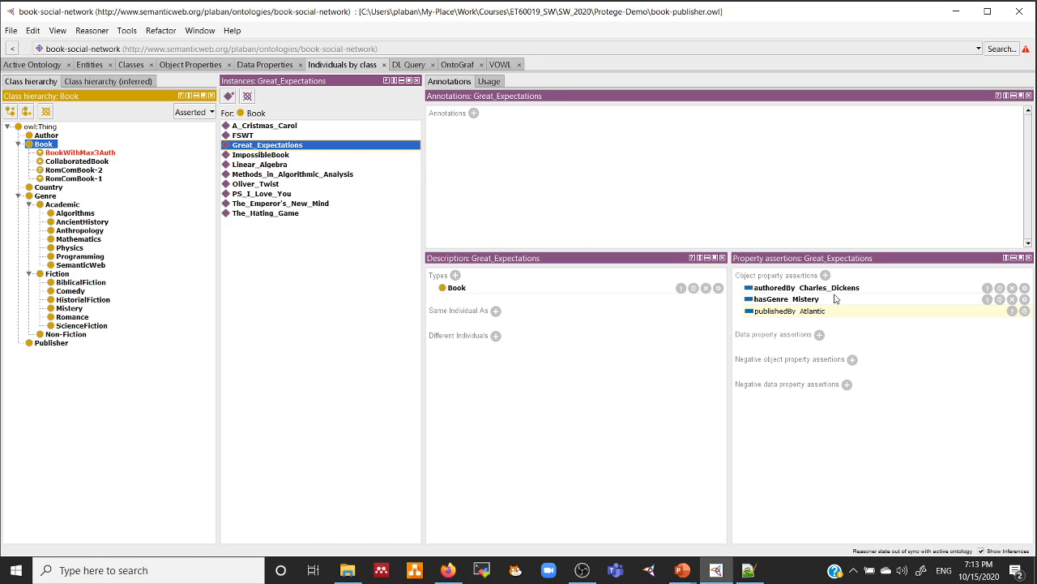
click(272, 187)
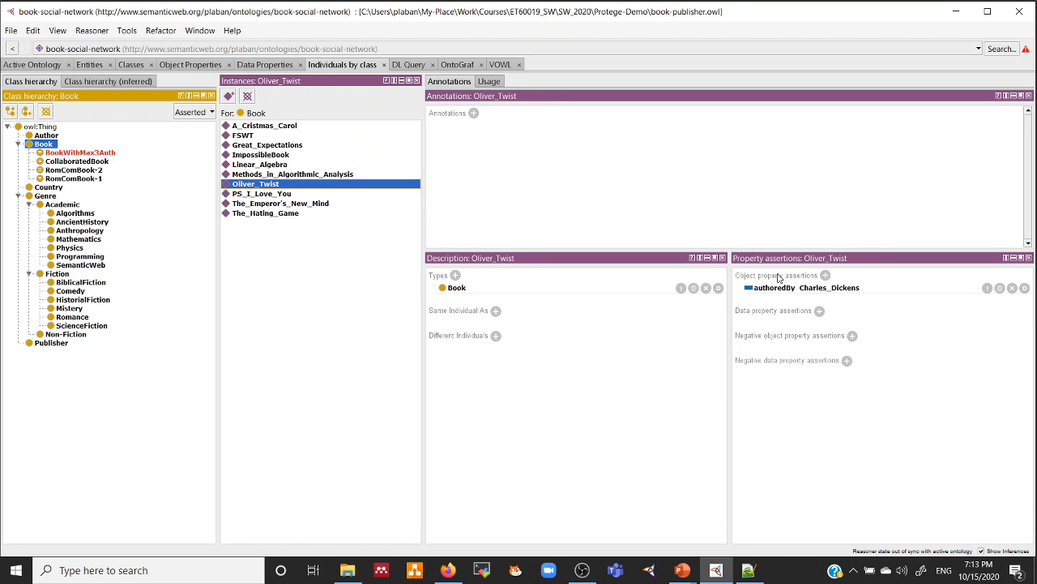
click(256, 204)
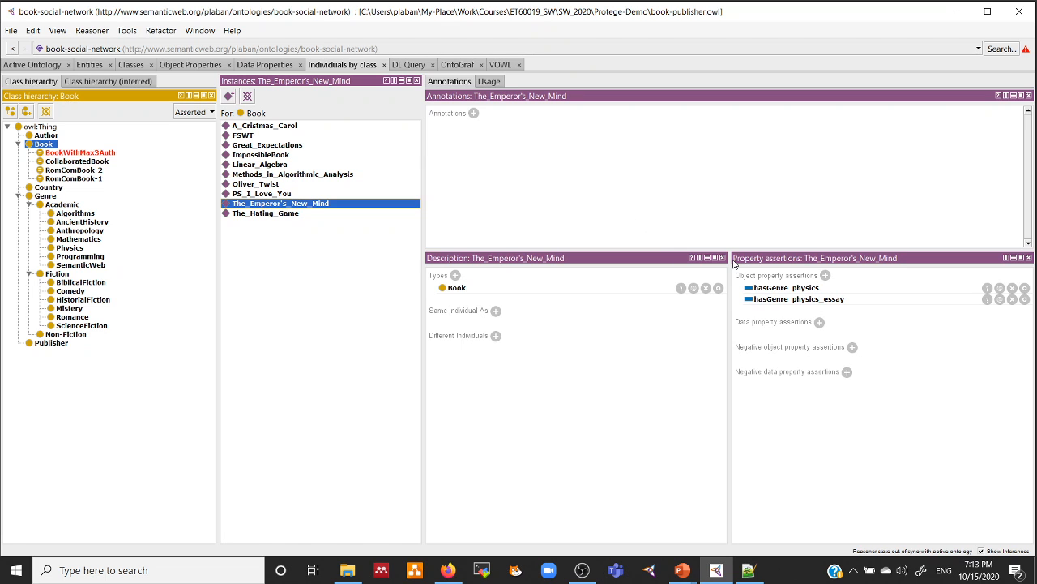
click(250, 214)
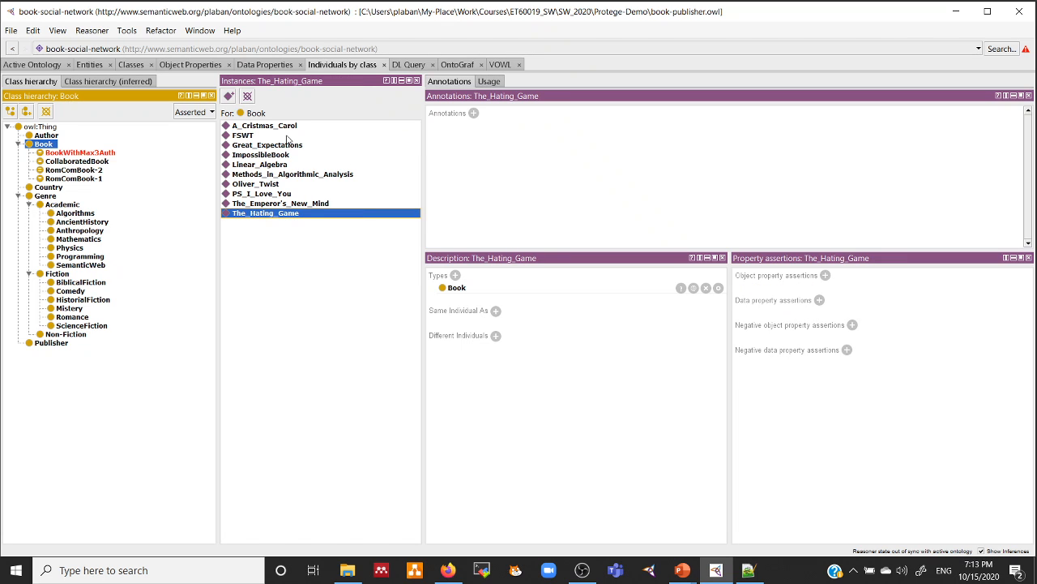
click(244, 136)
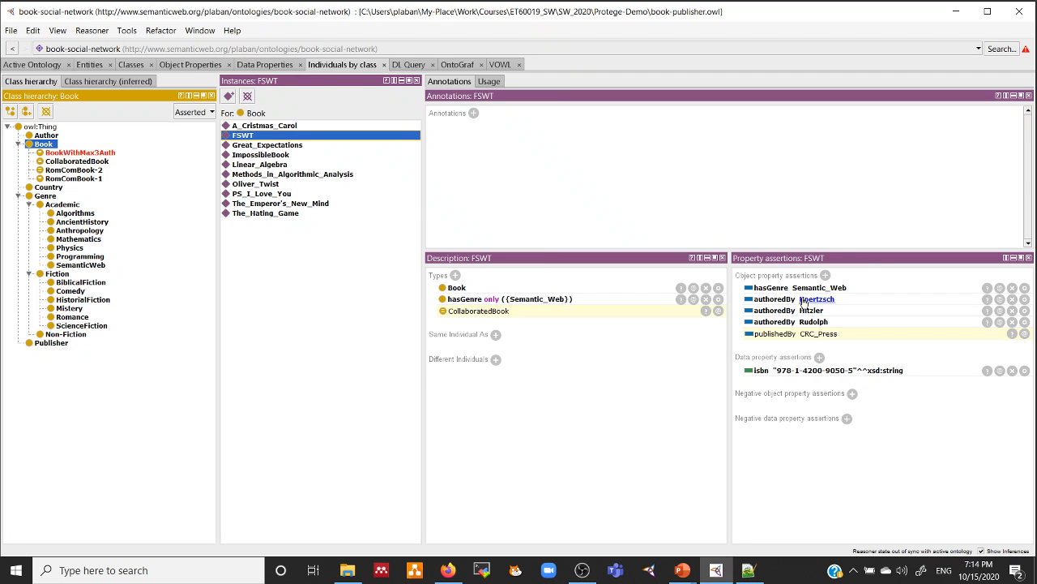
click(267, 146)
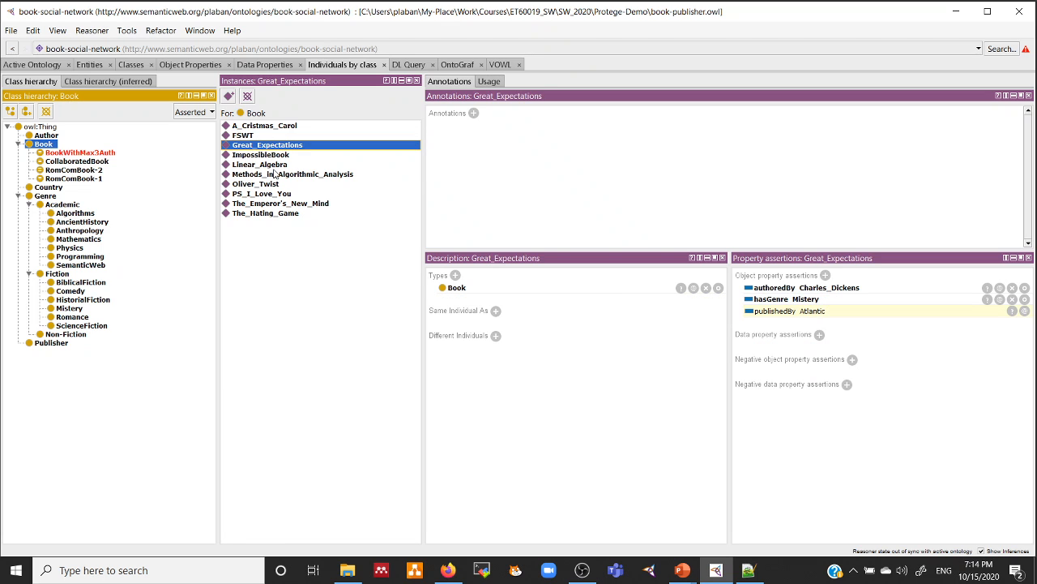
click(272, 184)
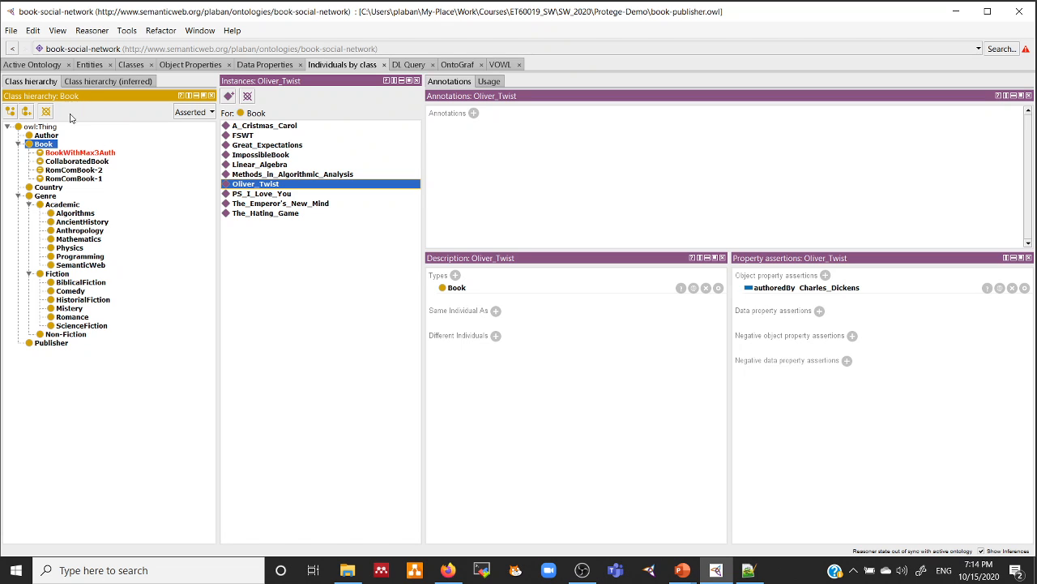
Show the class description of BookWithMax3Auth and synchronize the reasoner to update its inferred classification.
click(90, 30)
mouse_move(126, 31)
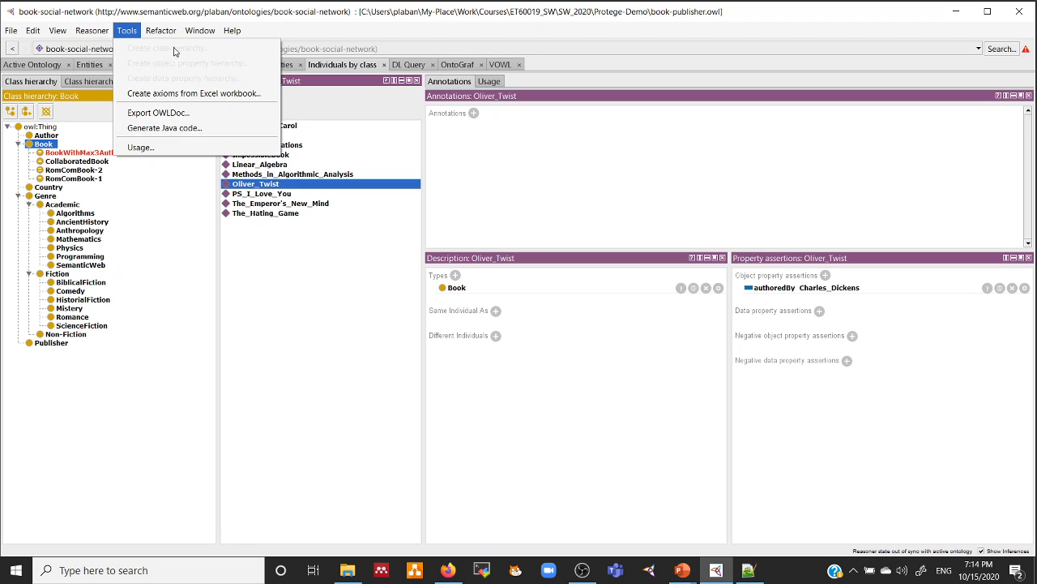
click(85, 153)
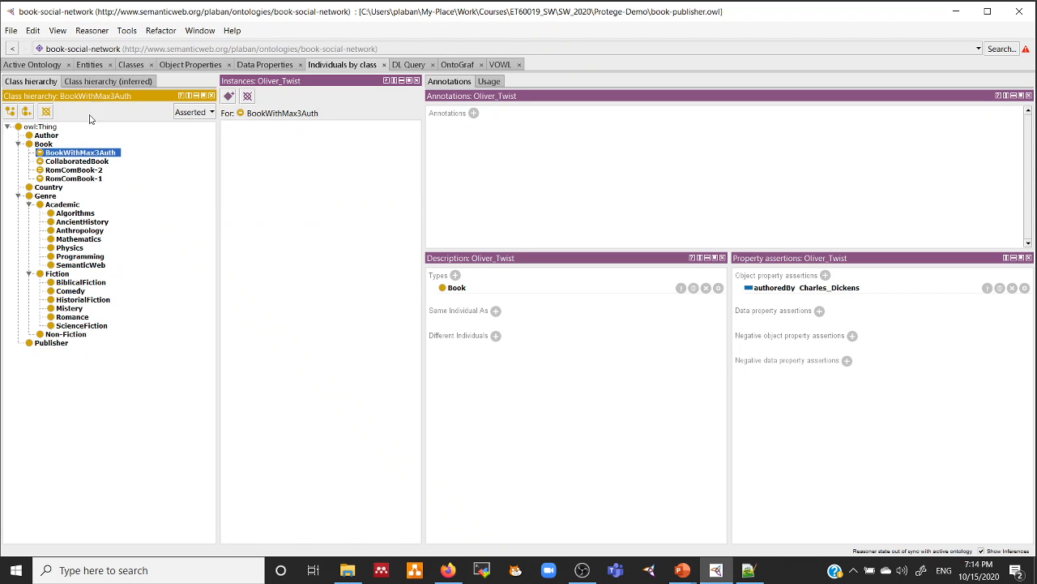
click(126, 65)
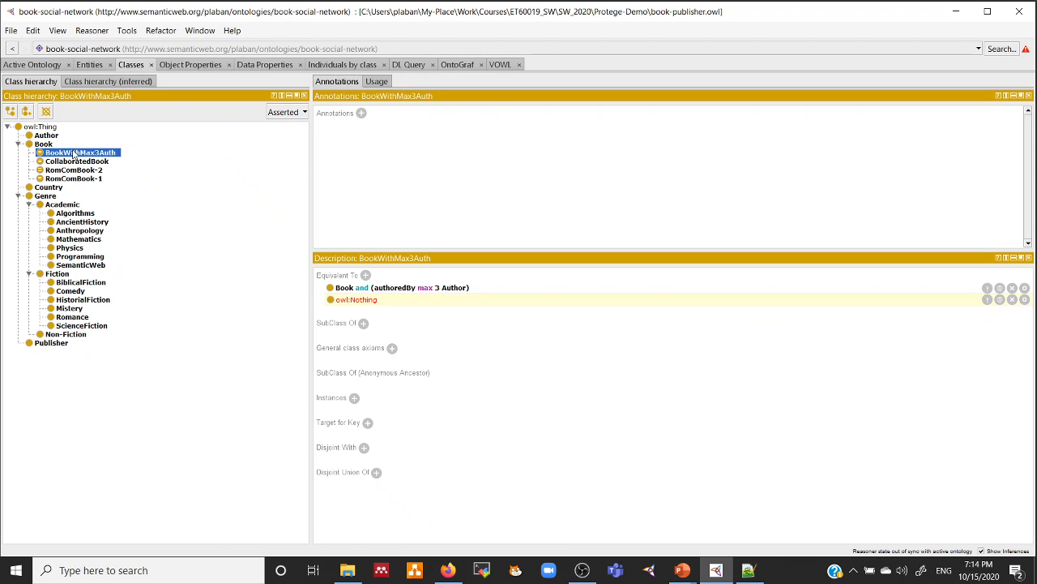
click(84, 34)
click(109, 63)
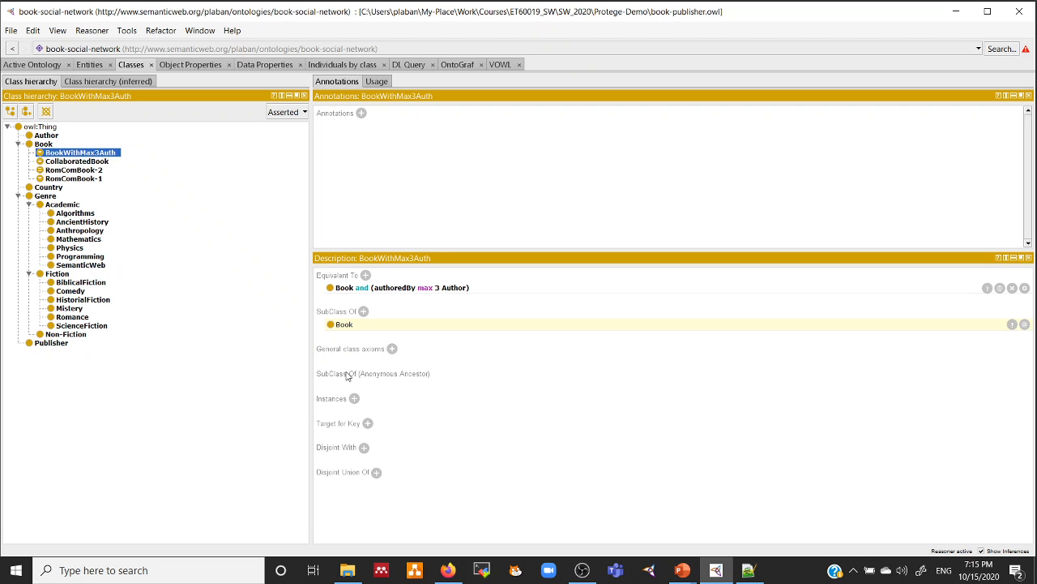
click(510, 65)
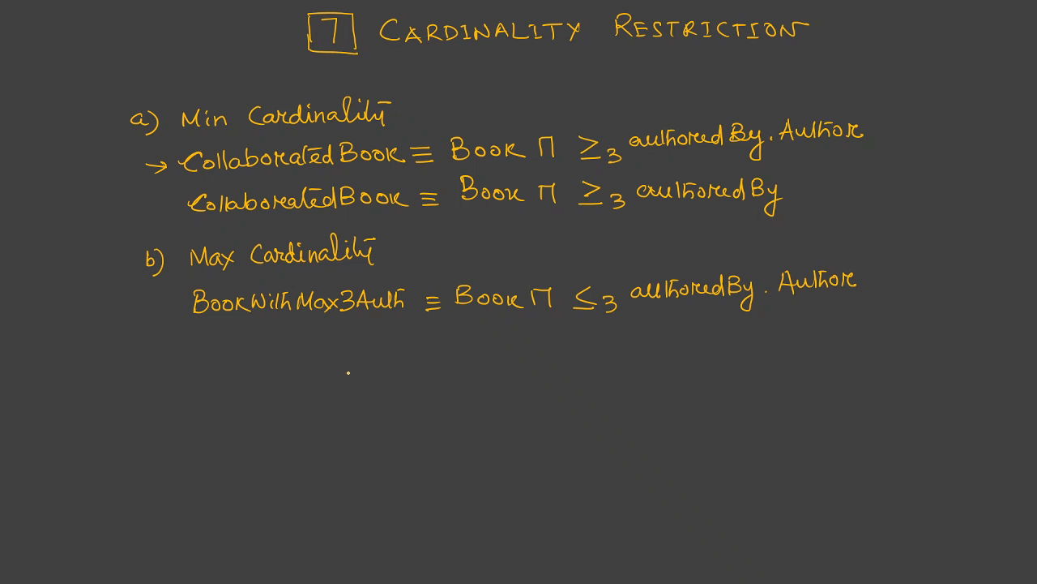
mouse_move(367, 370)
mouse_down()
mouse_move(377, 389)
mouse_move(381, 364)
mouse_move(491, 337)
mouse_move(520, 343)
mouse_up()
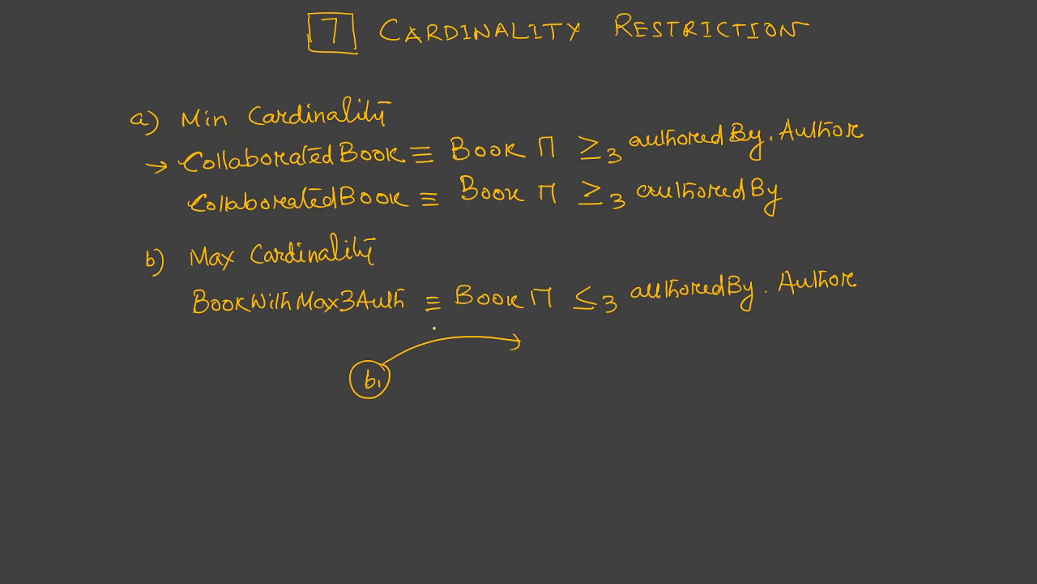
drag(434, 328, 441, 330)
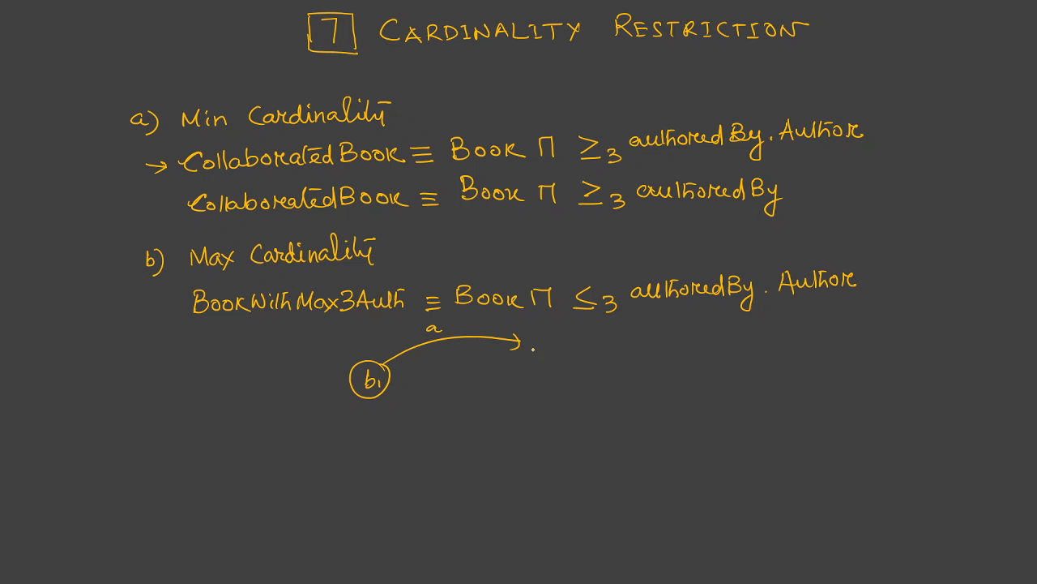
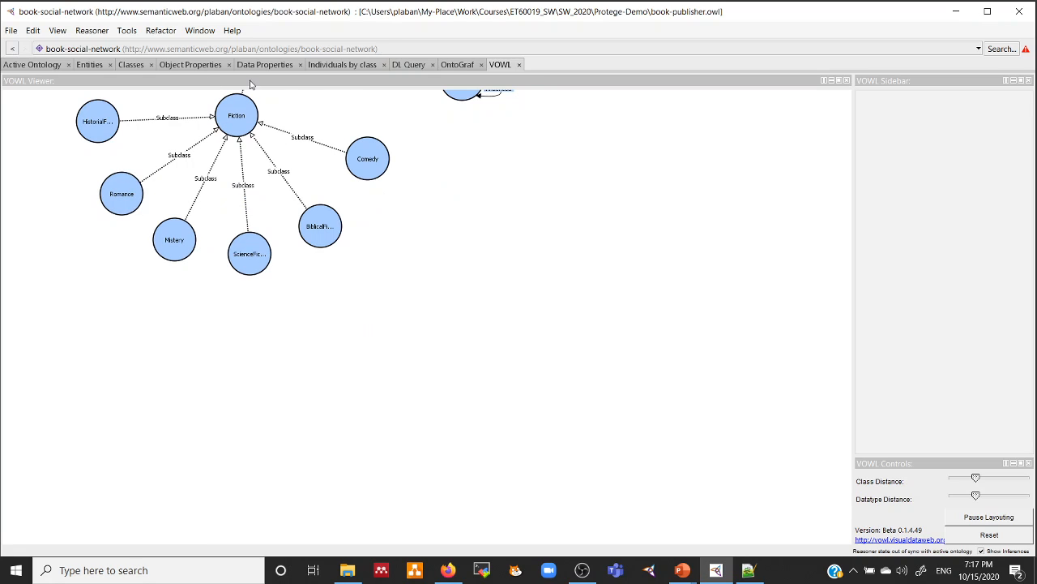
Start a new type expression for the Book individual FSWT with the restriction authoredBy only.
click(328, 67)
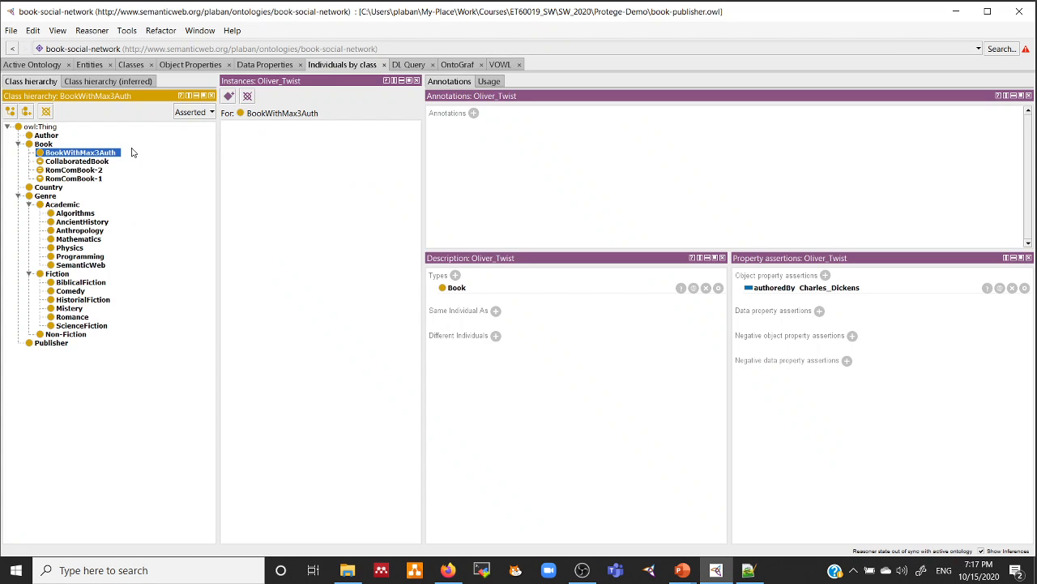
click(44, 145)
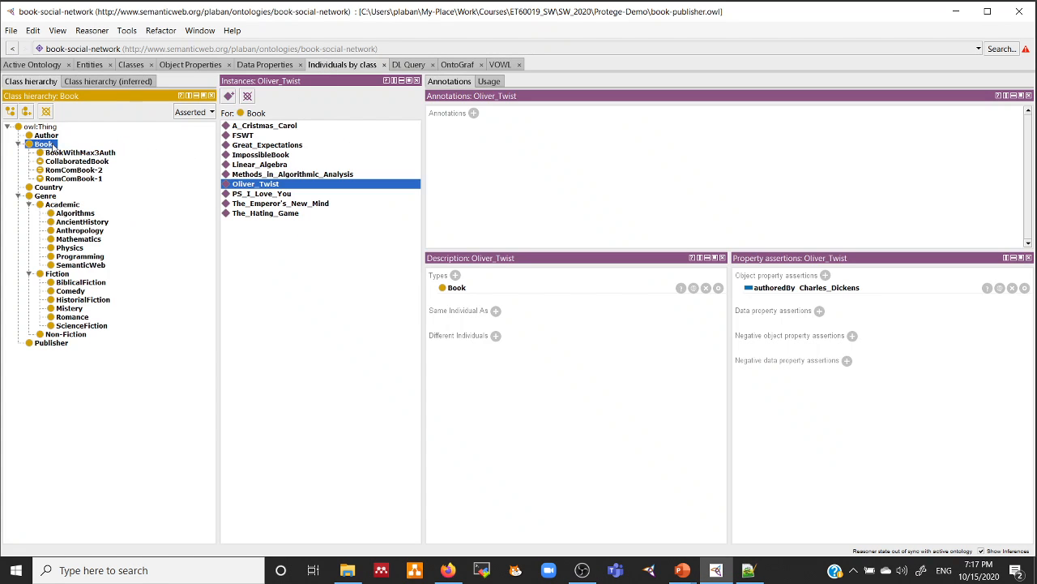
click(246, 138)
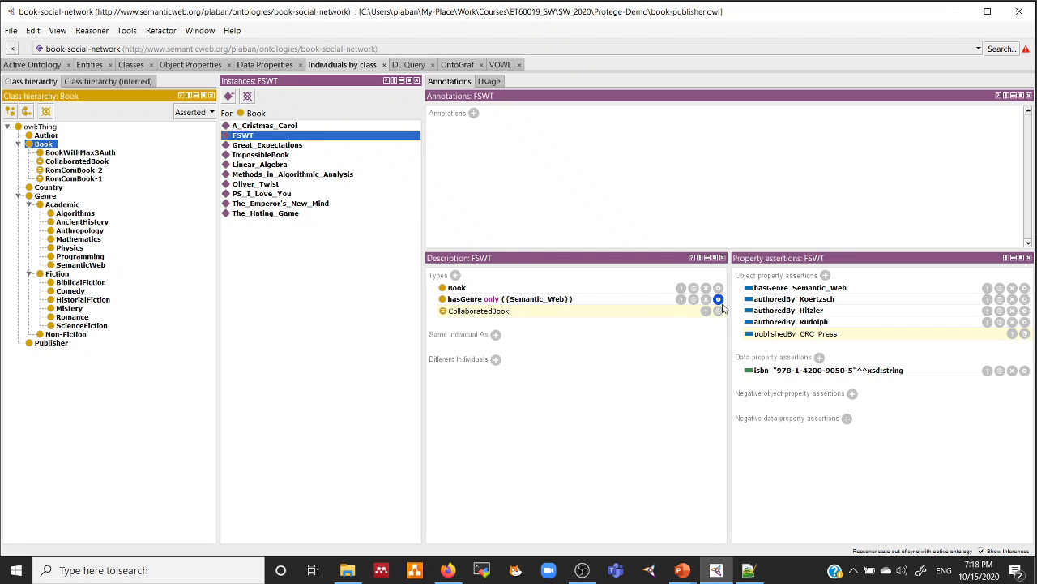
click(456, 275)
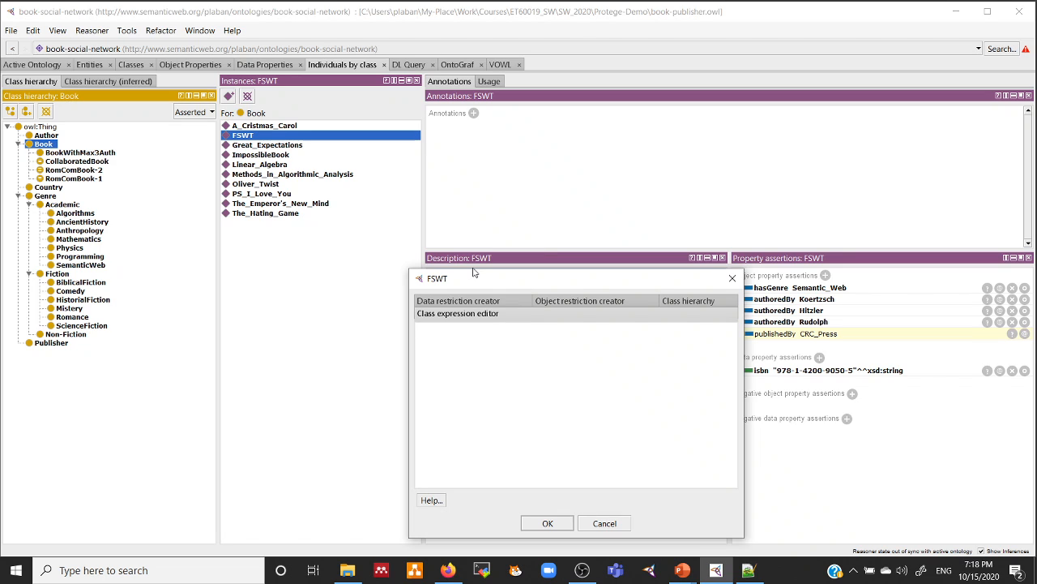
text(hasA)
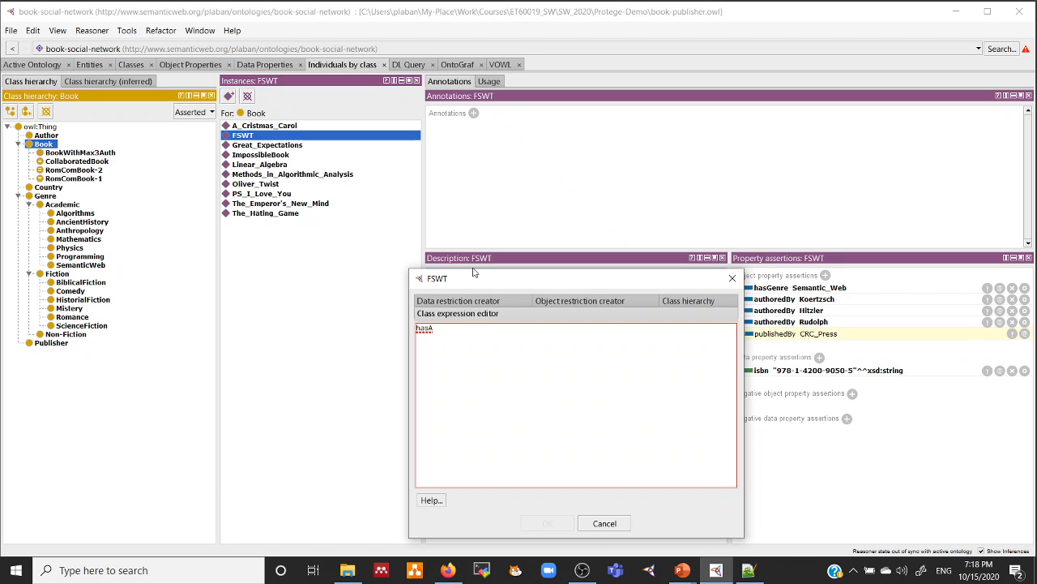
key(BackSpace)
key(BackSpace)
key(BackSpace)
text(Au)
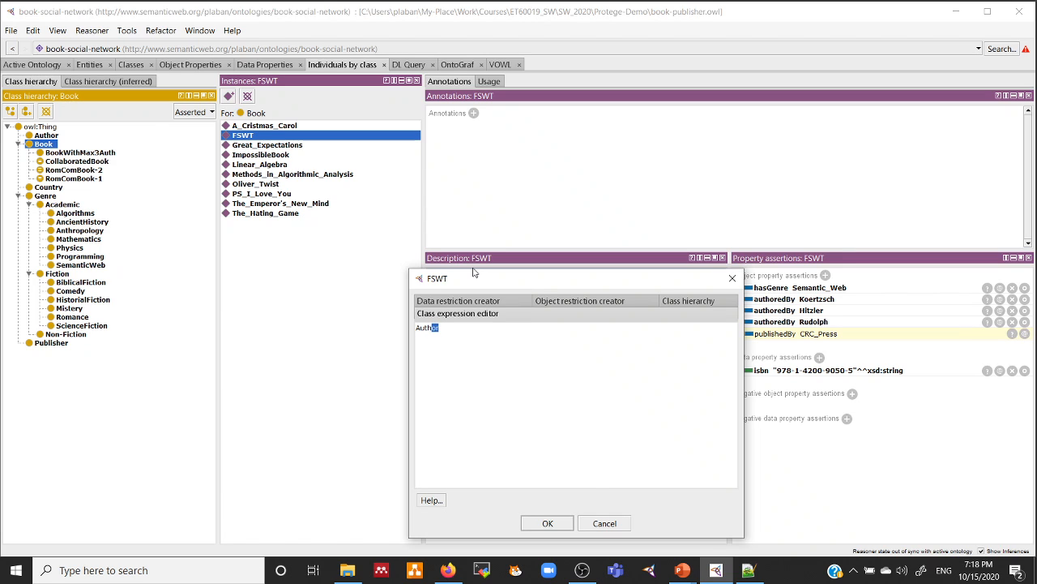
text(th)
key(ctrl+space)
key(Down)
key(Down)
key(Return)
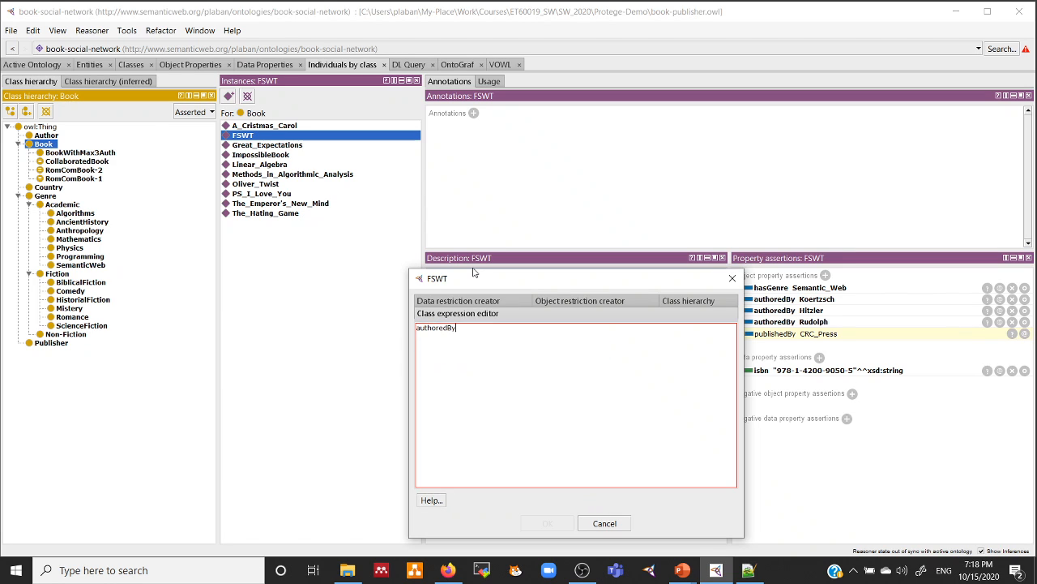
text(only)
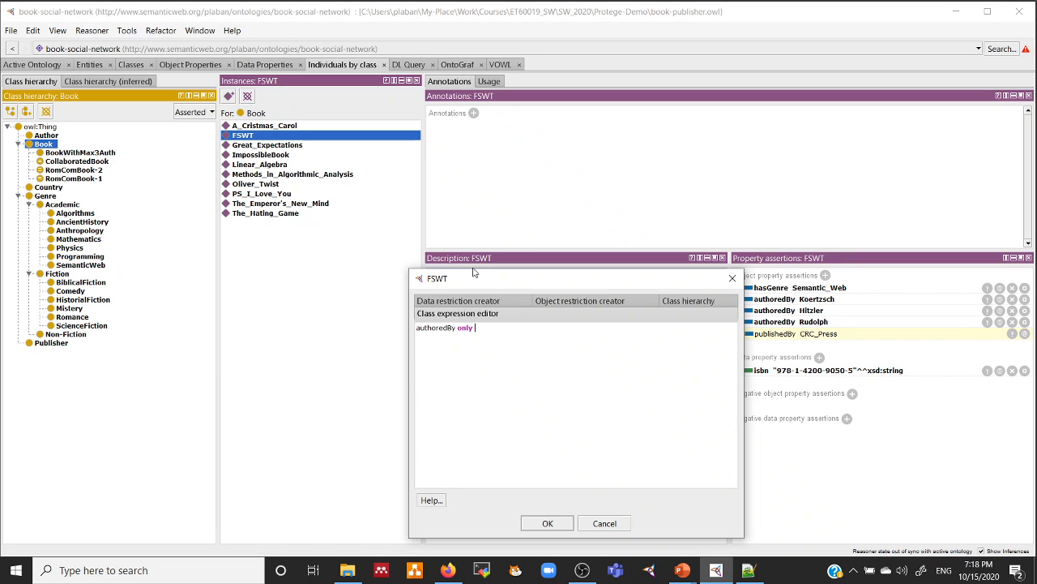
Complete FSWT's closure expression with the enumerated set {Hitzler, Koertzsch, Rudolph} and add it to the individual's types.
text({})
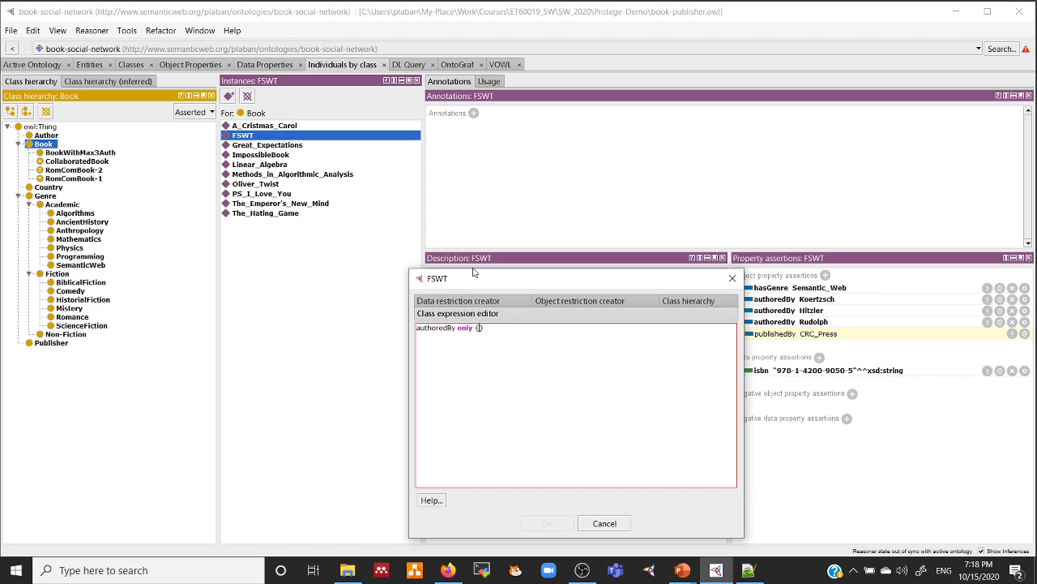
text(Hitzler, )
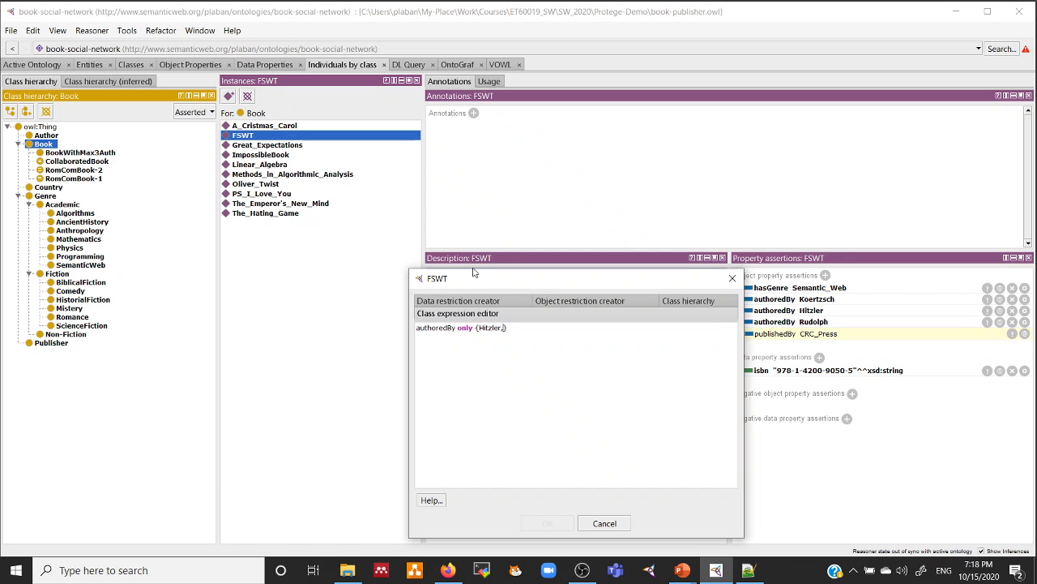
text(Koertzsch,)
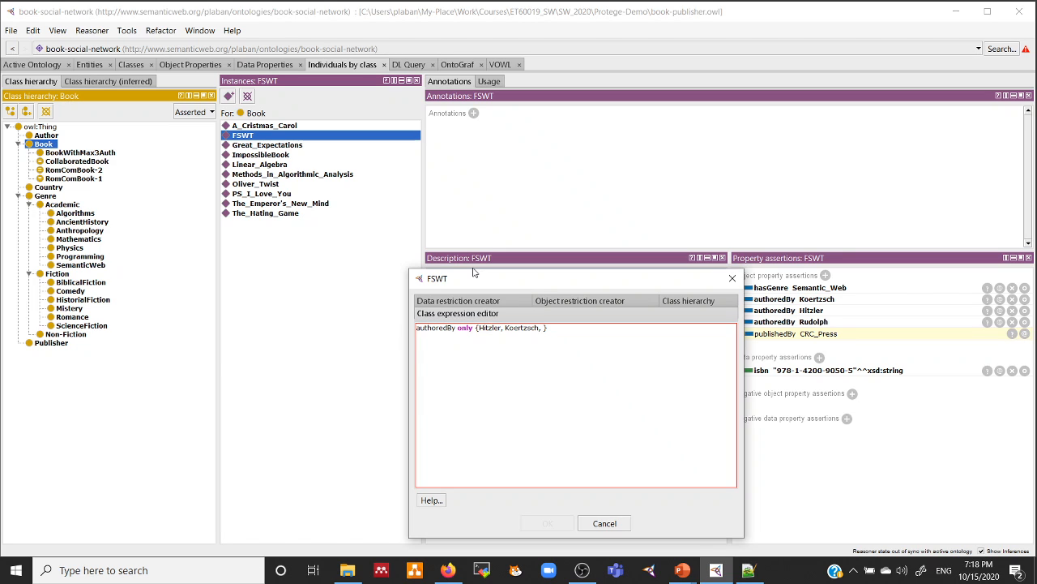
text( Ro)
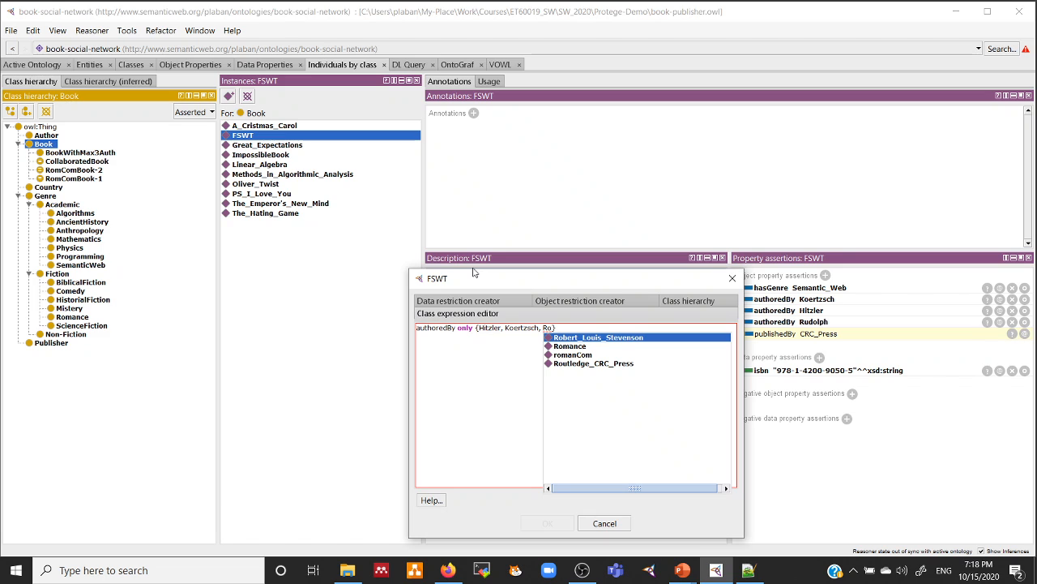
key(BackSpace)
text(u)
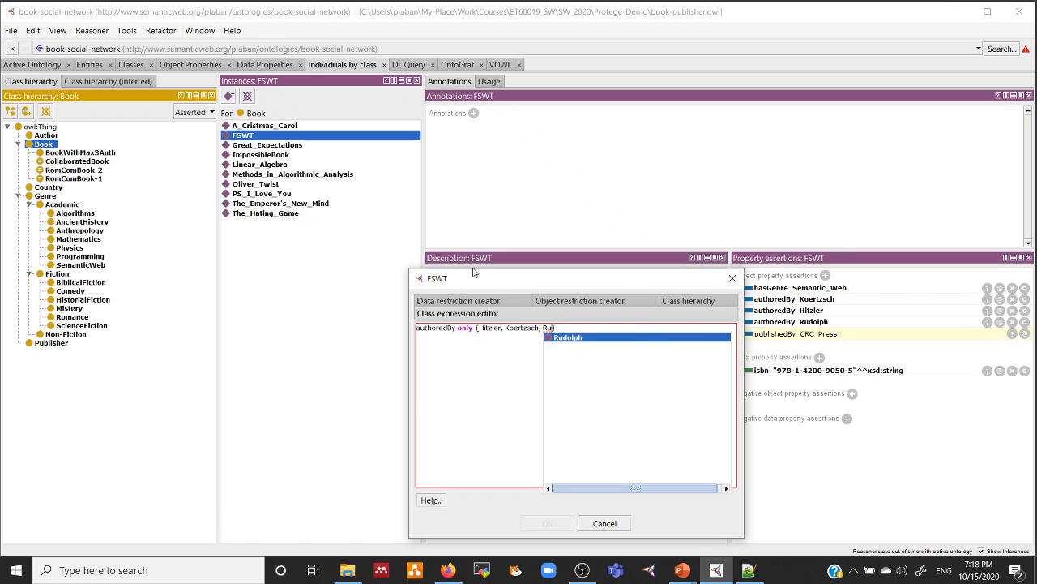
key(Return)
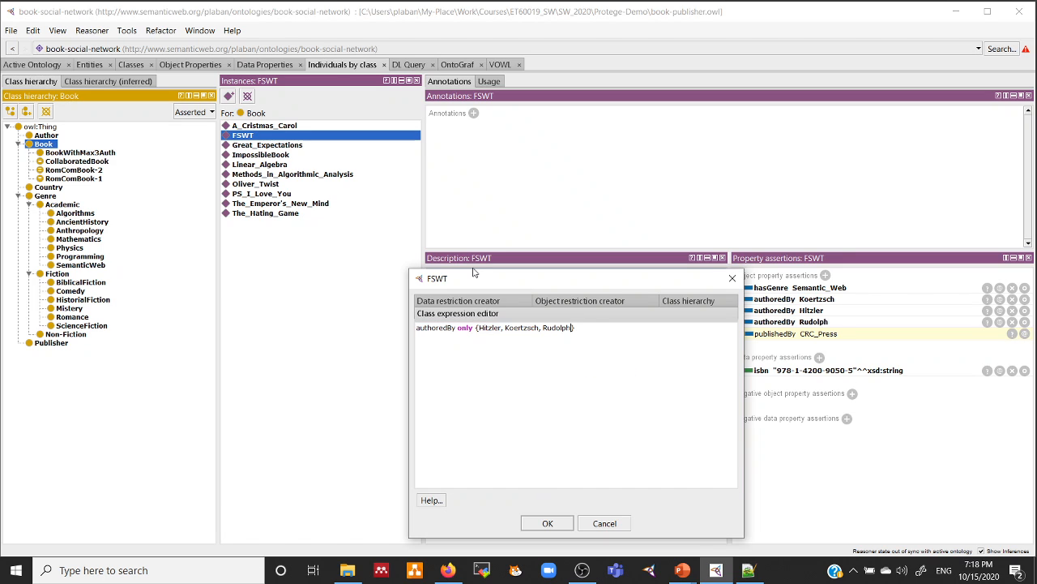
click(549, 523)
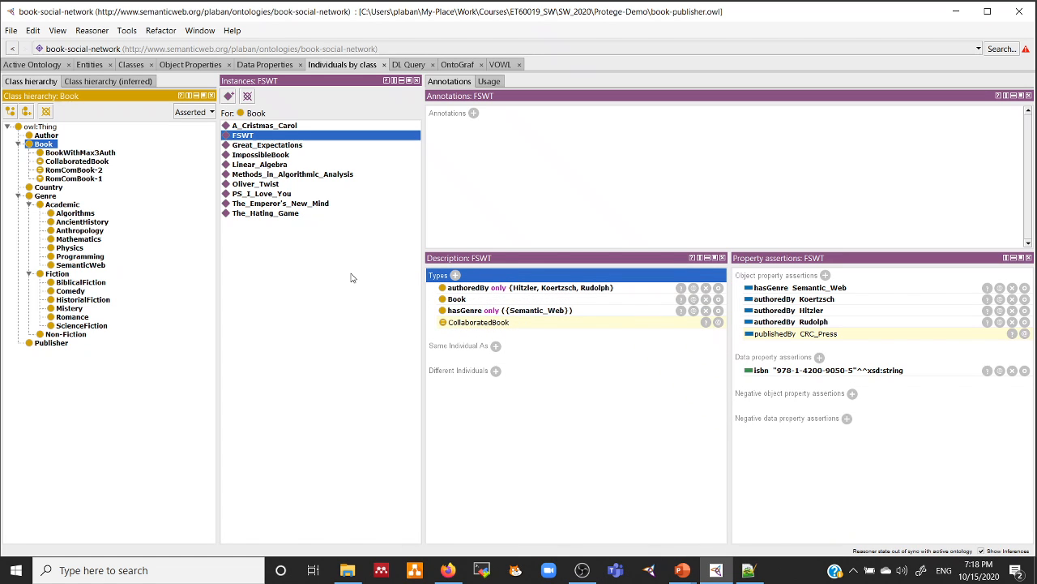
Add the type authoredBy only {Charles_Dickens} to the individual Great_Expectations as its closure axiom.
click(268, 146)
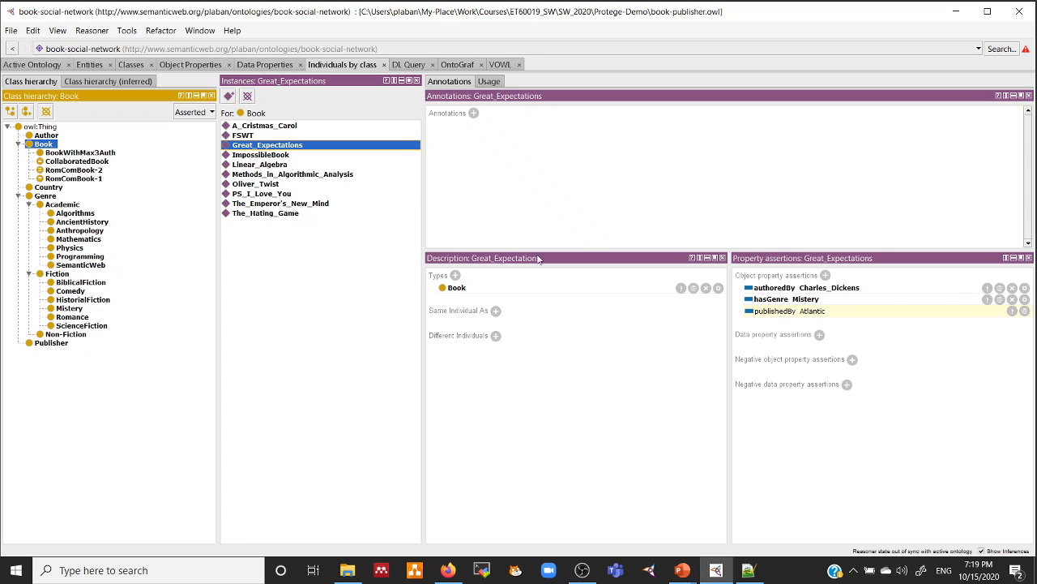
click(455, 276)
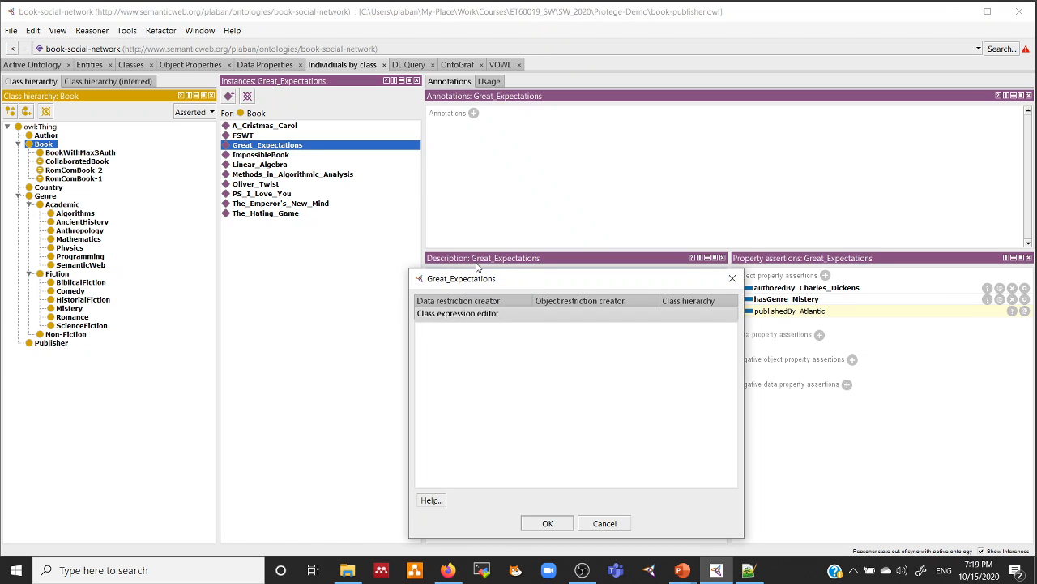
text(auth)
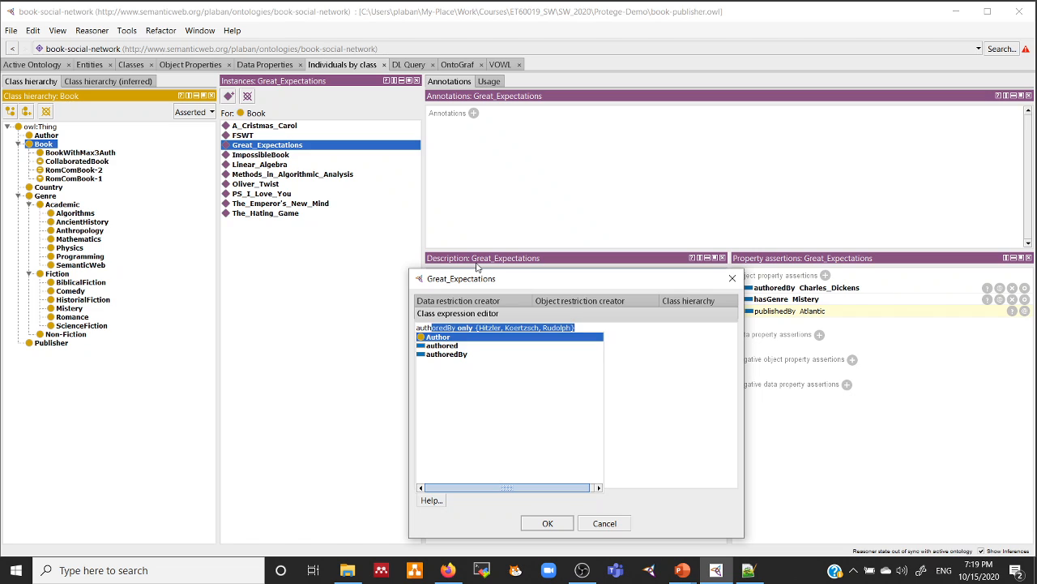
key(Right)
key(BackSpace)
key(BackSpace)
key(BackSpace)
key(BackSpace)
key(BackSpace)
key(BackSpace)
key(BackSpace)
key(BackSpace)
key(BackSpace)
key(BackSpace)
key(BackSpace)
key(BackSpace)
key(BackSpace)
key(BackSpace)
key(BackSpace)
key(BackSpace)
key(BackSpace)
key(BackSpace)
key(BackSpace)
key(BackSpace)
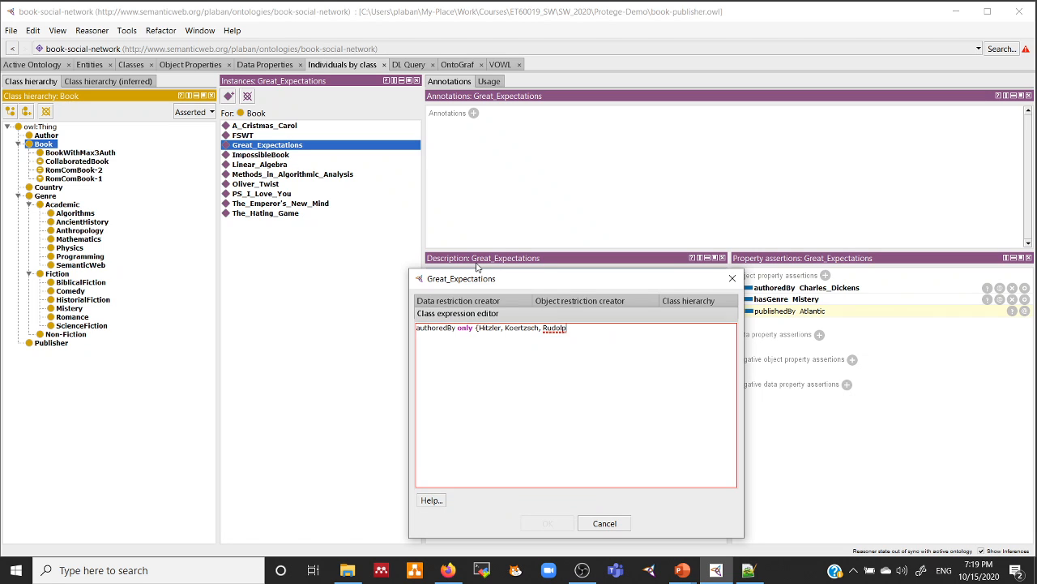
key(BackSpace)
text(Charles_Dickens})
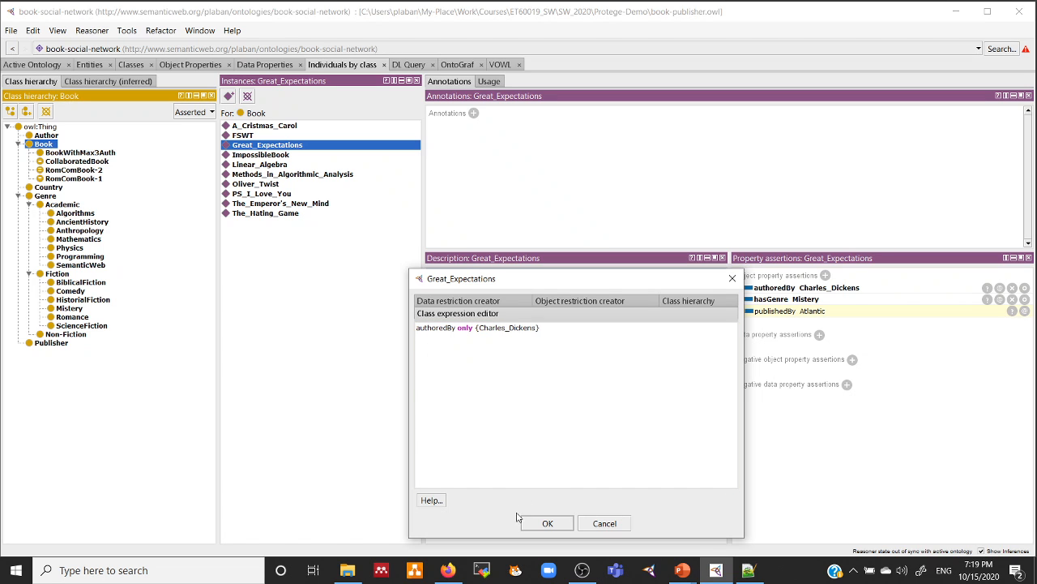
click(544, 523)
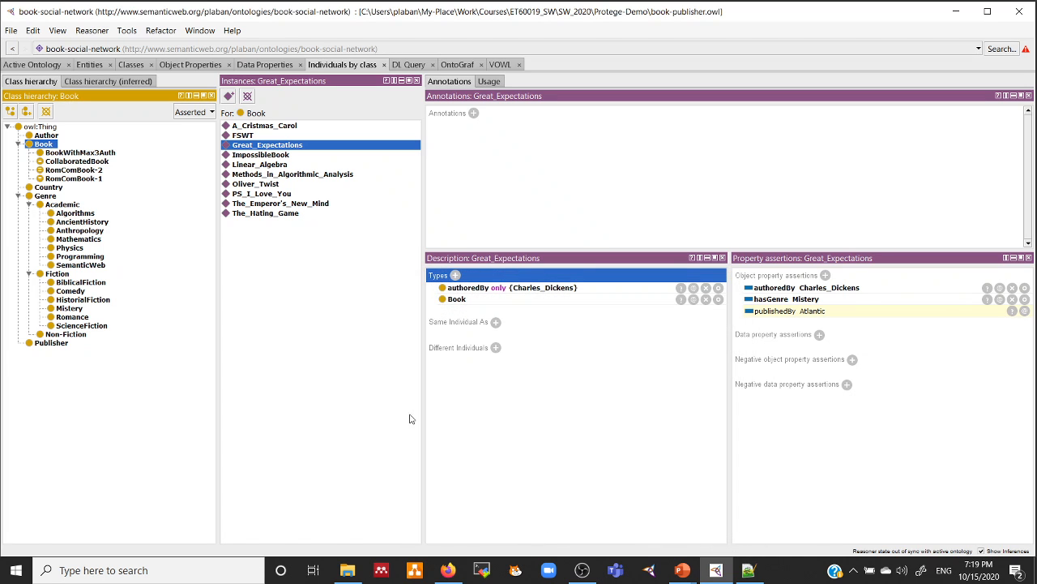
Check Oliver_Twist, show the class BookWithMax3Auth and synchronize the reasoner to apply the new closure axioms.
click(265, 186)
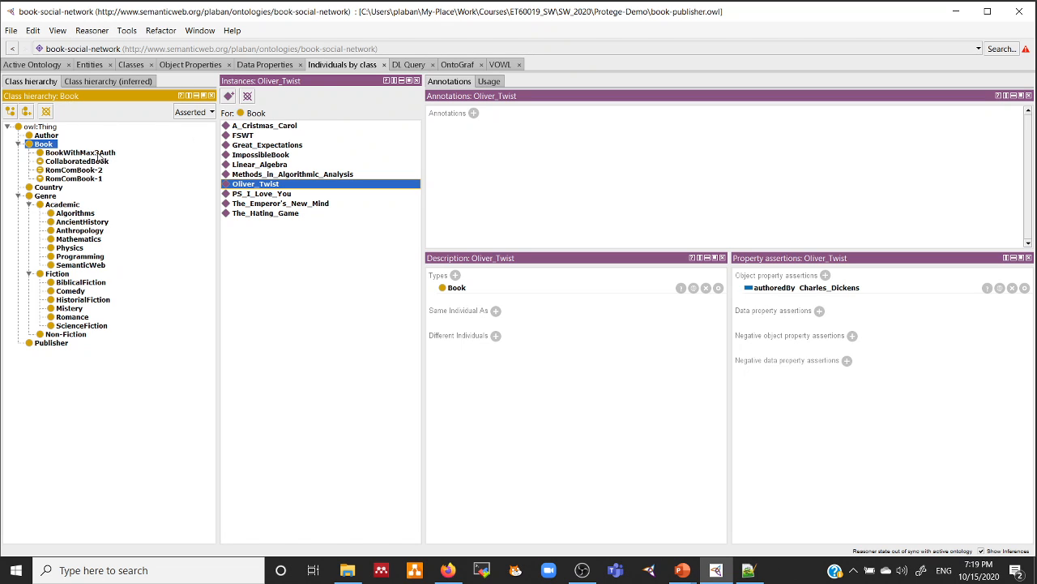
click(126, 66)
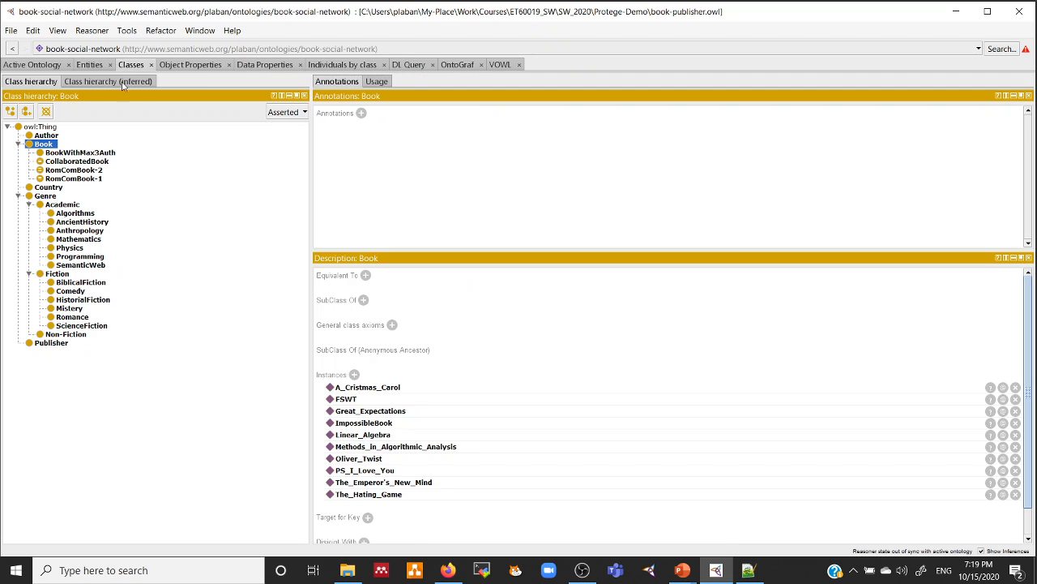
click(78, 154)
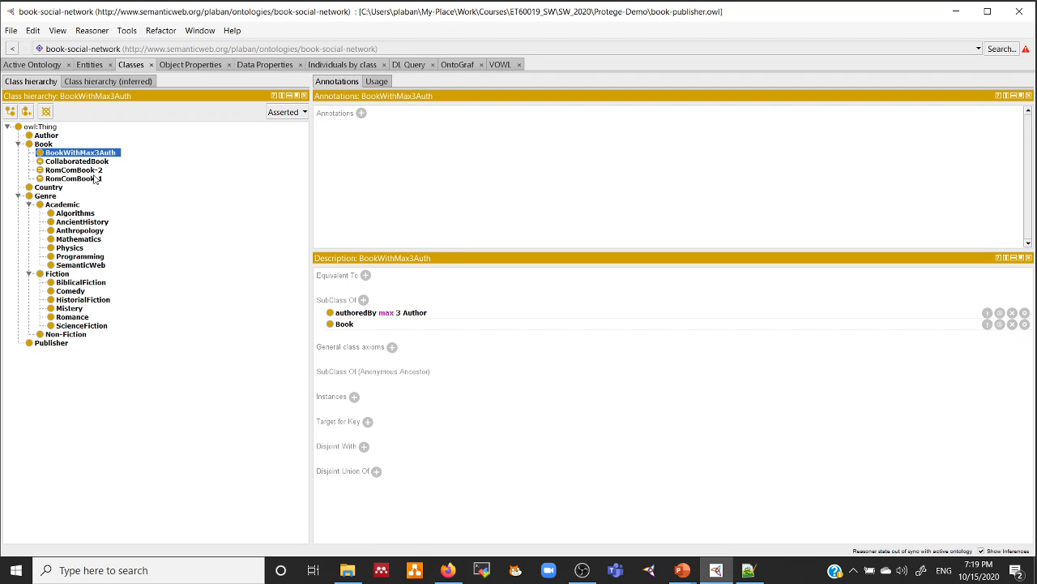
click(95, 32)
click(113, 63)
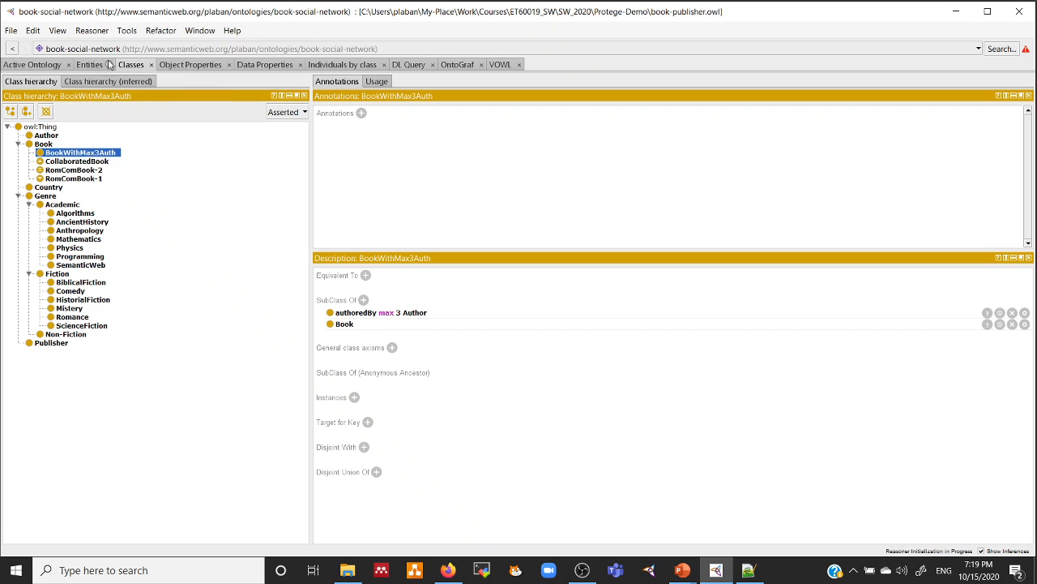
click(96, 31)
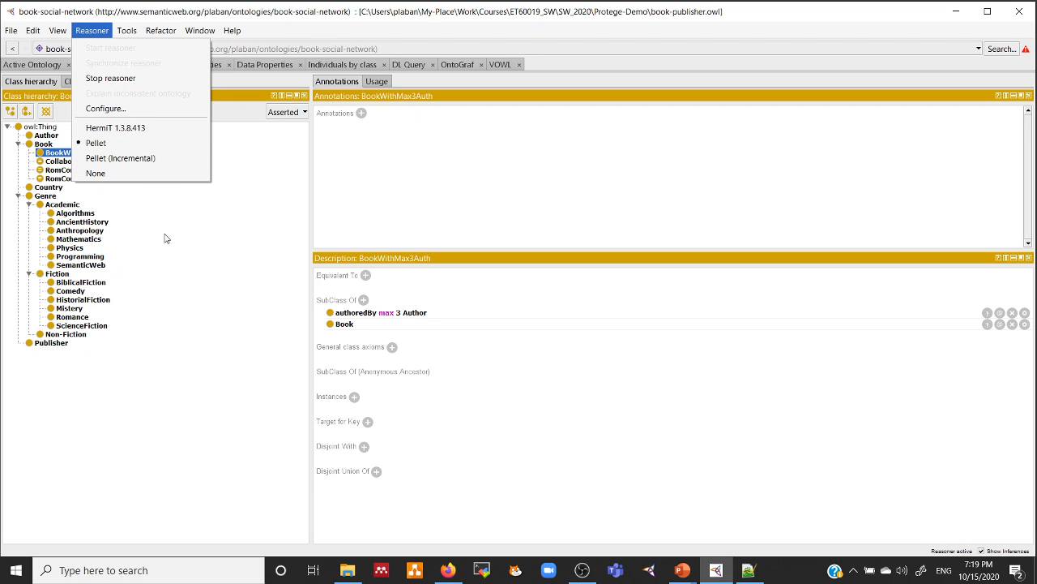
Switch to the PowerPoint slide on cardinality restriction to review the closure axiom and return to Protégé.
key(alt+Tab)
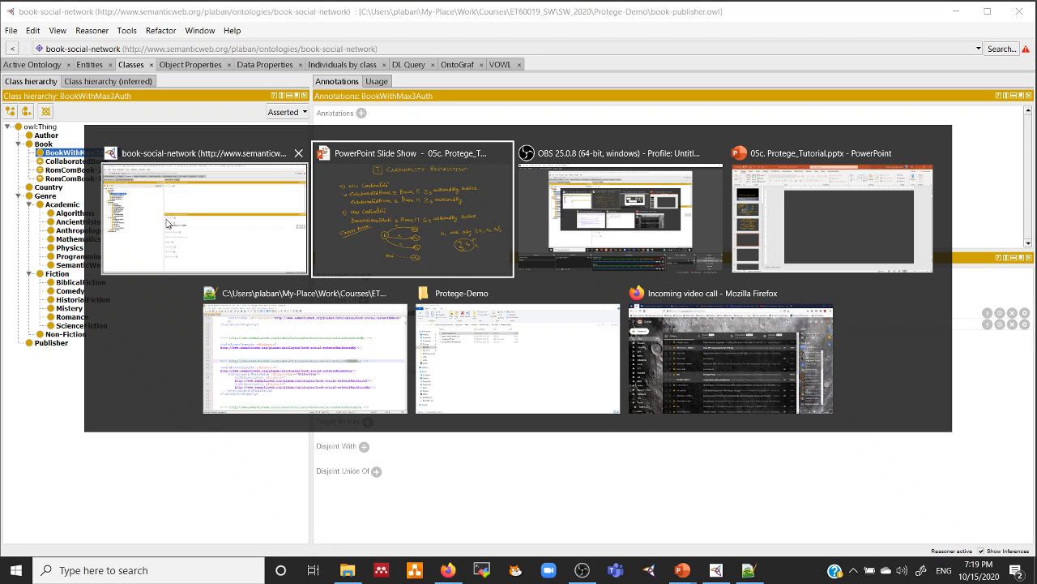
key(alt+Tab)
key(alt+Tab)
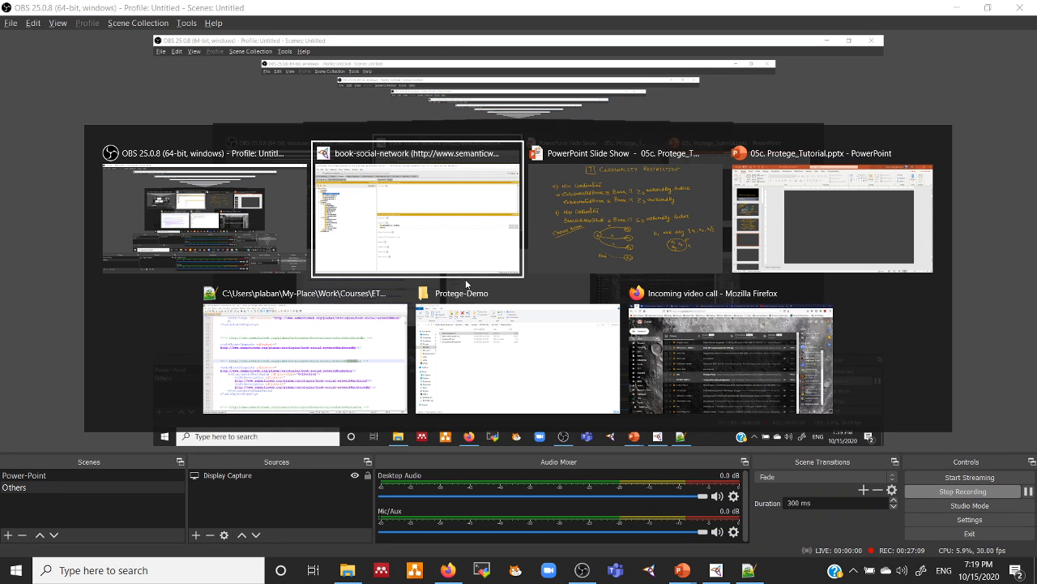
key(alt+Tab)
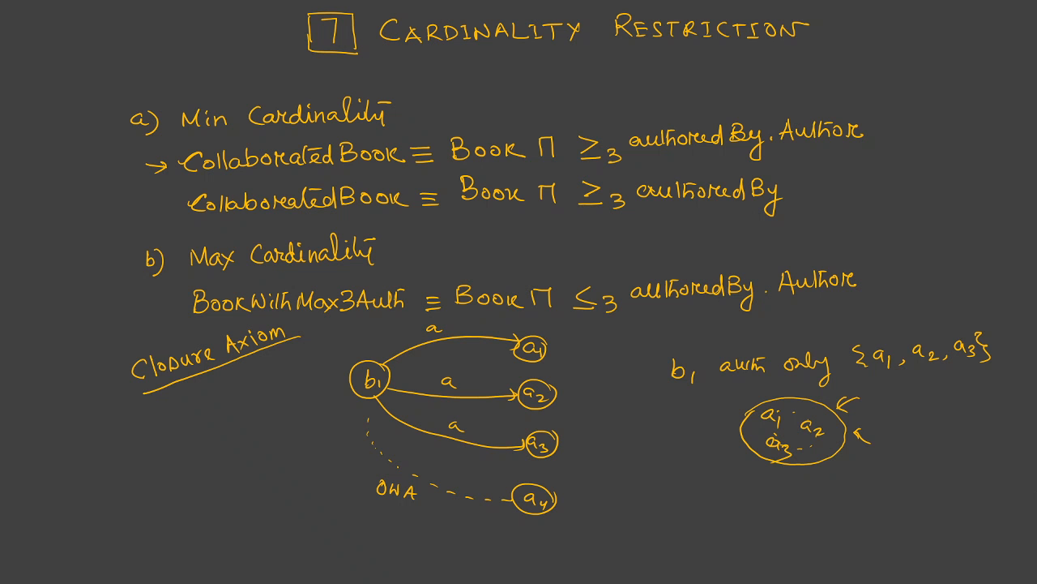
key(alt+Tab)
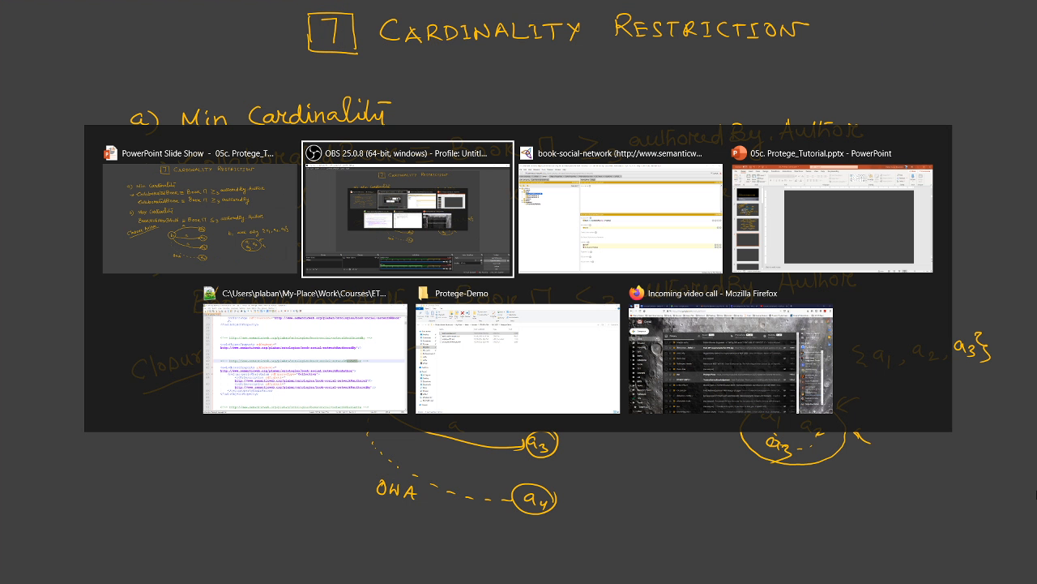
key(alt+Tab)
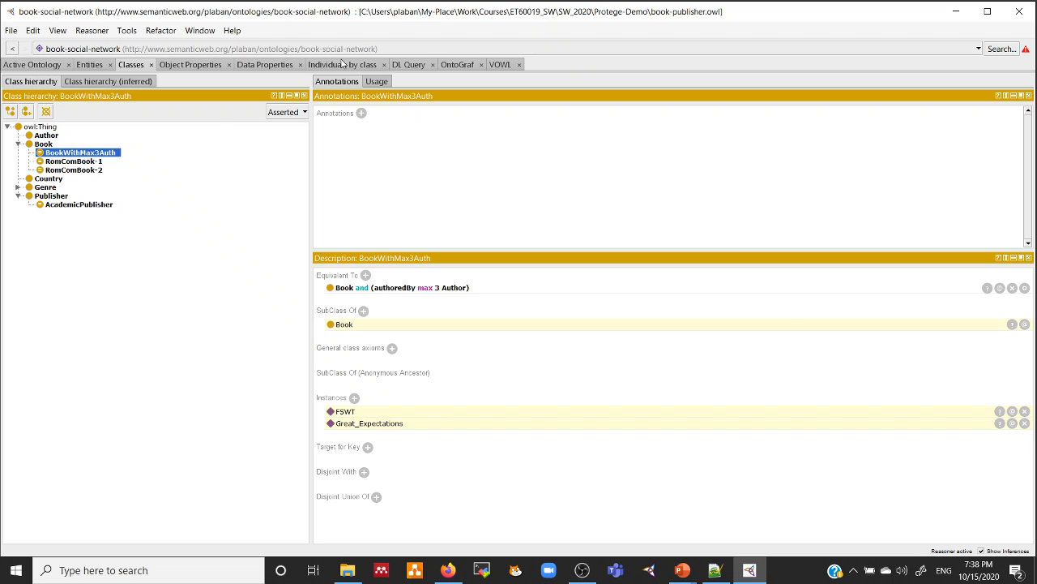
Compare the asserted and inferred types of the Book individuals FSWT, Great_Expectations and Oliver_Twist.
click(339, 65)
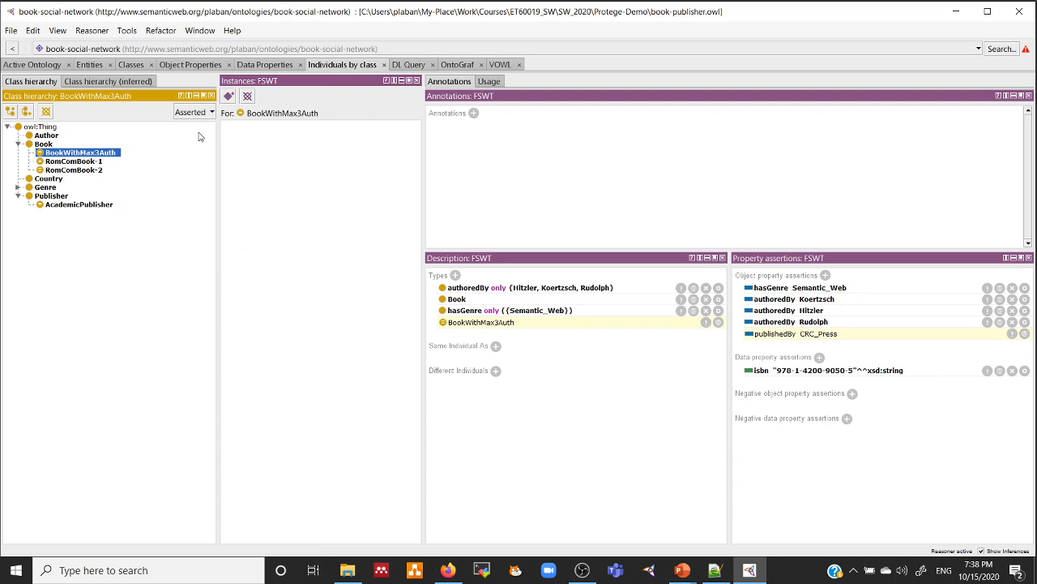
click(43, 145)
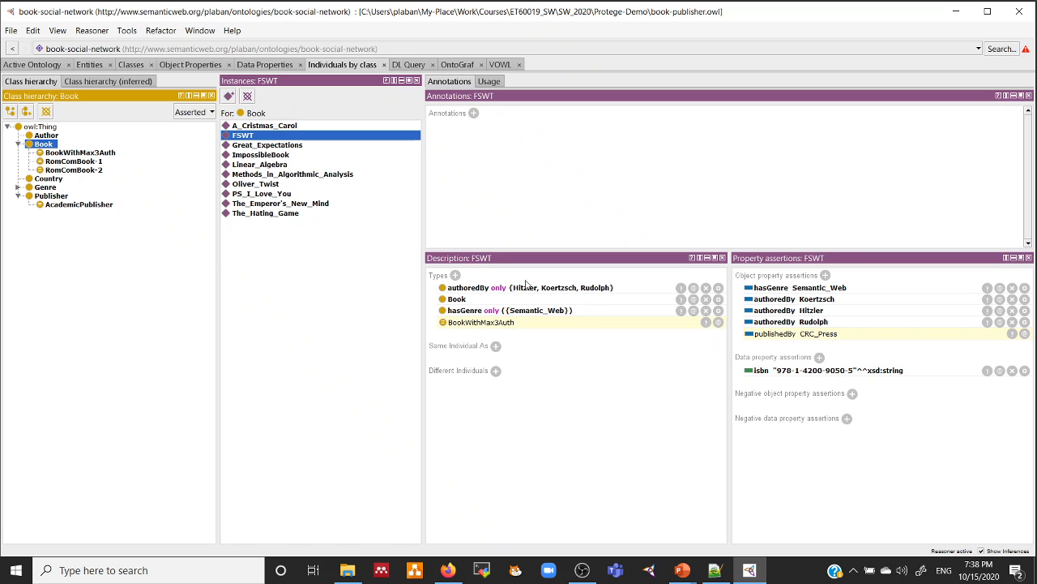
click(274, 146)
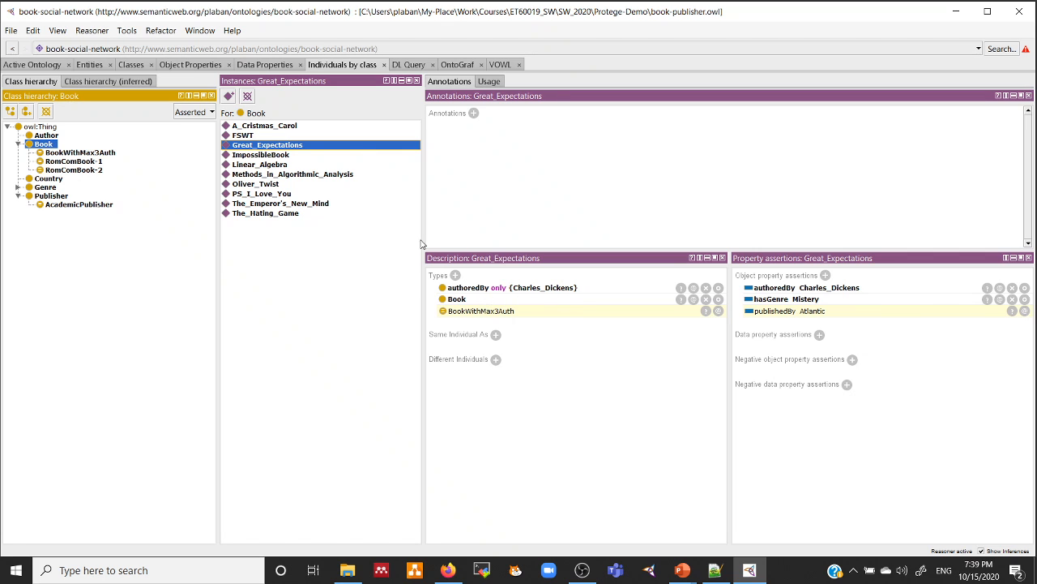
click(274, 186)
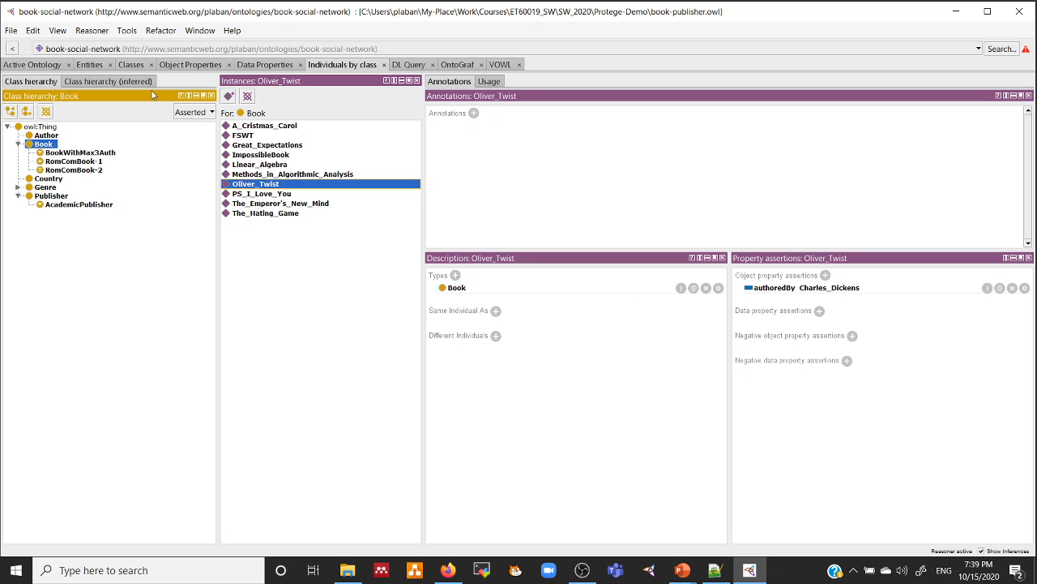
Review the definition and instances of the class BookWithMax3Auth and display the ontology's VOWL graph.
click(132, 65)
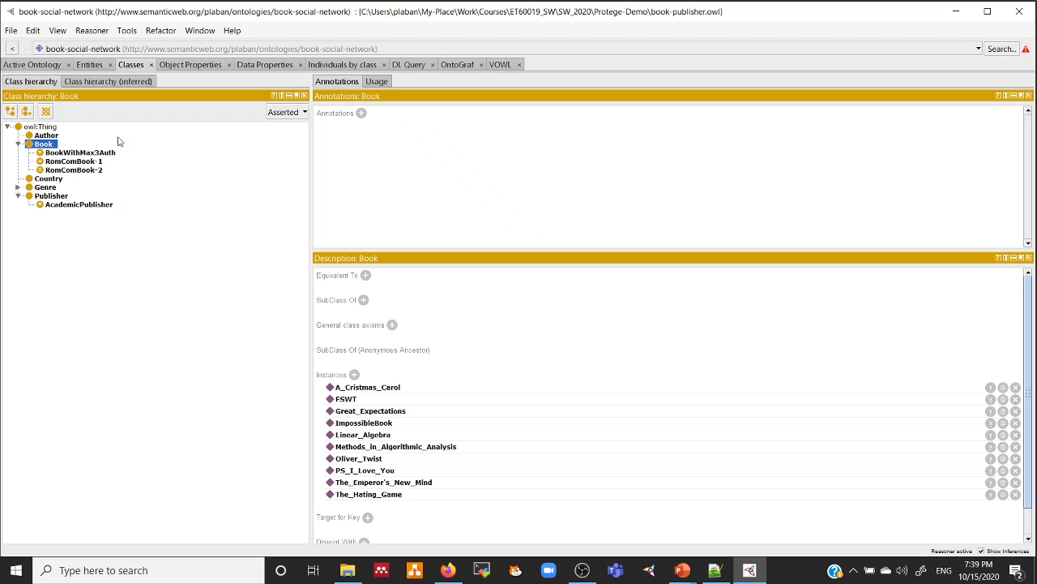
click(68, 152)
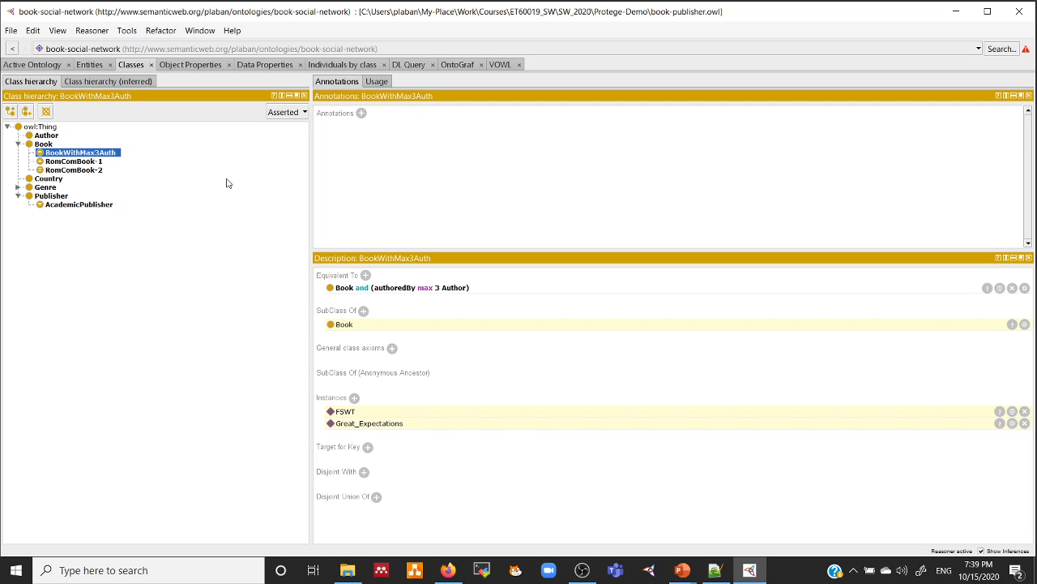
click(500, 64)
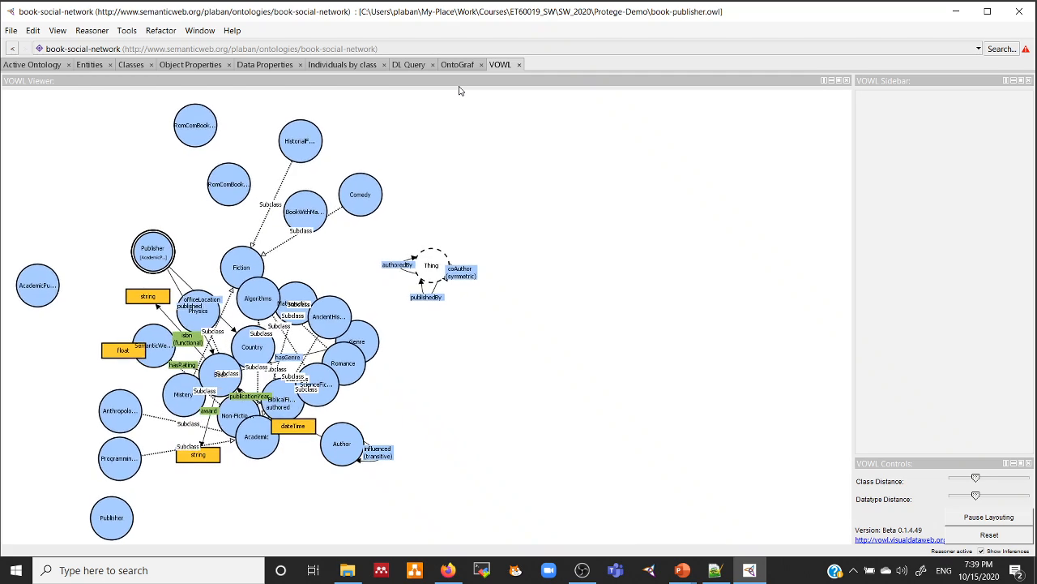
Switch to the blank dark writing board and handwrite the heading "All values From" with a circled C before it.
key(alt+Tab)
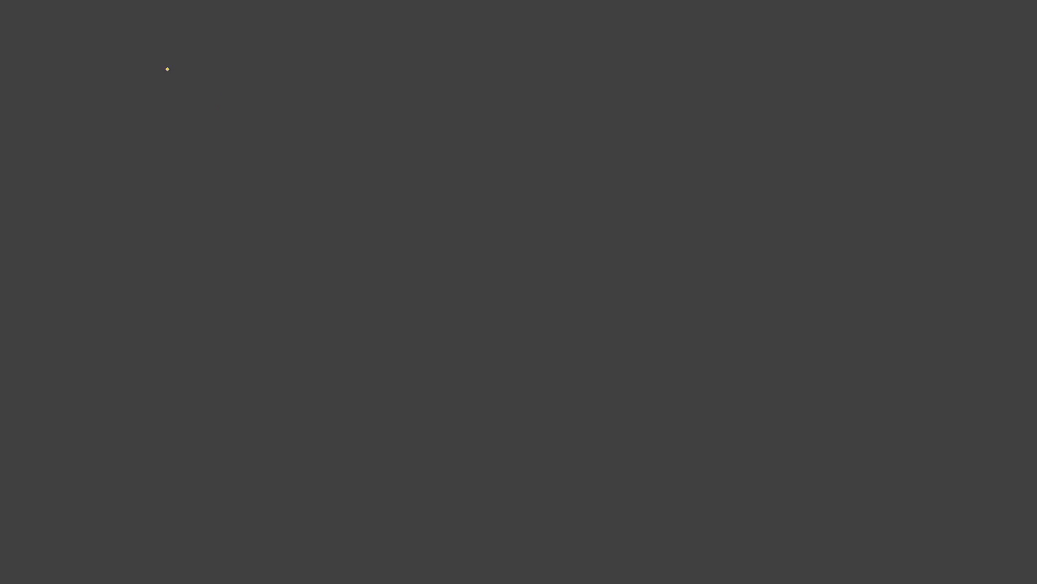
mouse_move(160, 71)
mouse_down()
mouse_move(171, 64)
mouse_move(174, 77)
mouse_move(150, 70)
mouse_move(231, 58)
mouse_move(238, 81)
mouse_up()
drag(227, 72, 244, 77)
mouse_move(251, 56)
mouse_down()
mouse_move(252, 78)
mouse_move(273, 64)
mouse_up()
mouse_move(282, 65)
mouse_down()
mouse_move(282, 75)
mouse_move(353, 71)
mouse_move(361, 51)
mouse_up()
drag(355, 64, 376, 61)
drag(386, 63, 412, 70)
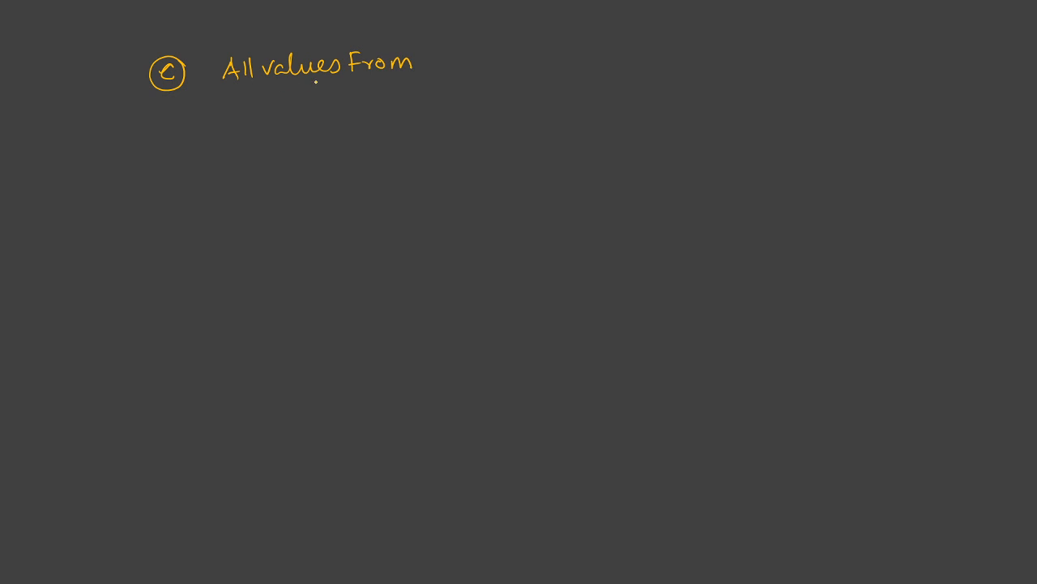
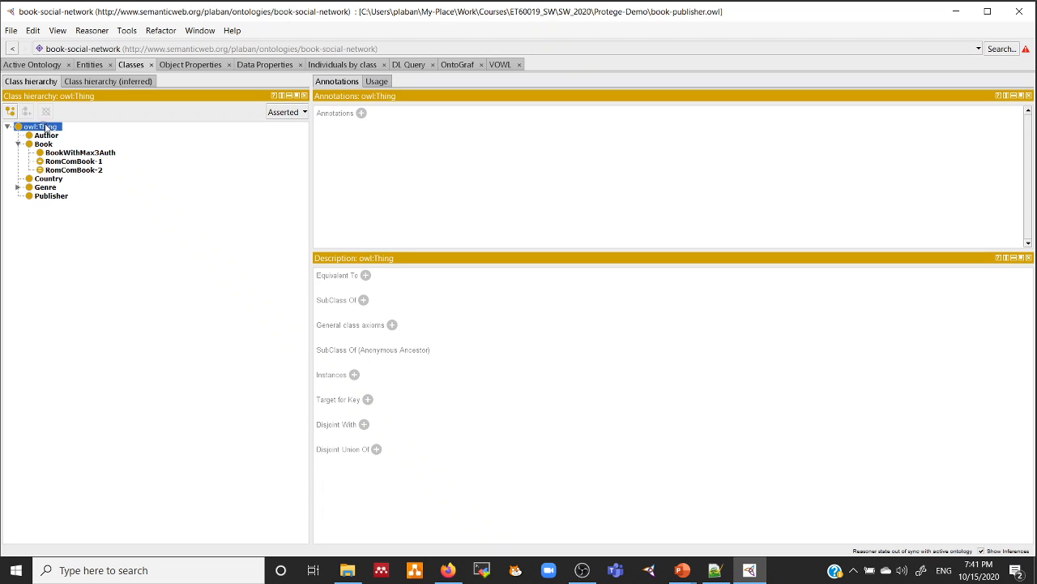
Create a class named AcademicPublisher directly under owl:Thing.
click(11, 111)
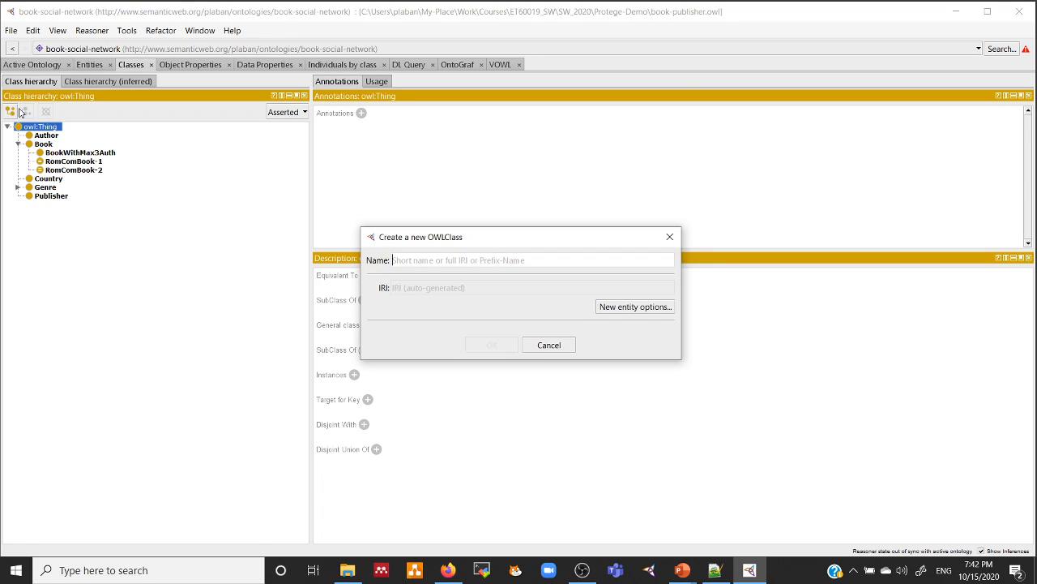
text(Av)
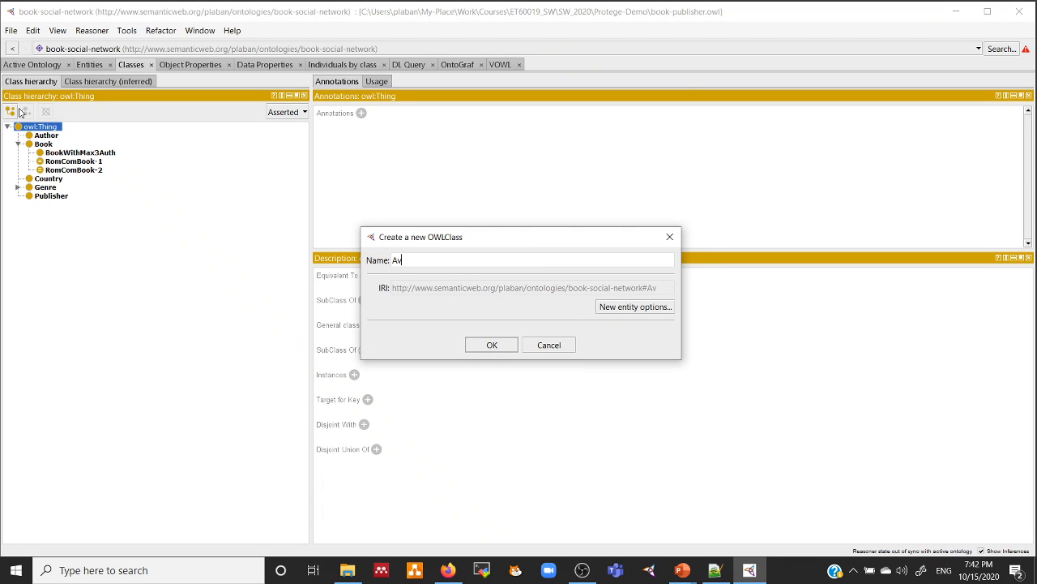
text(cacademic)
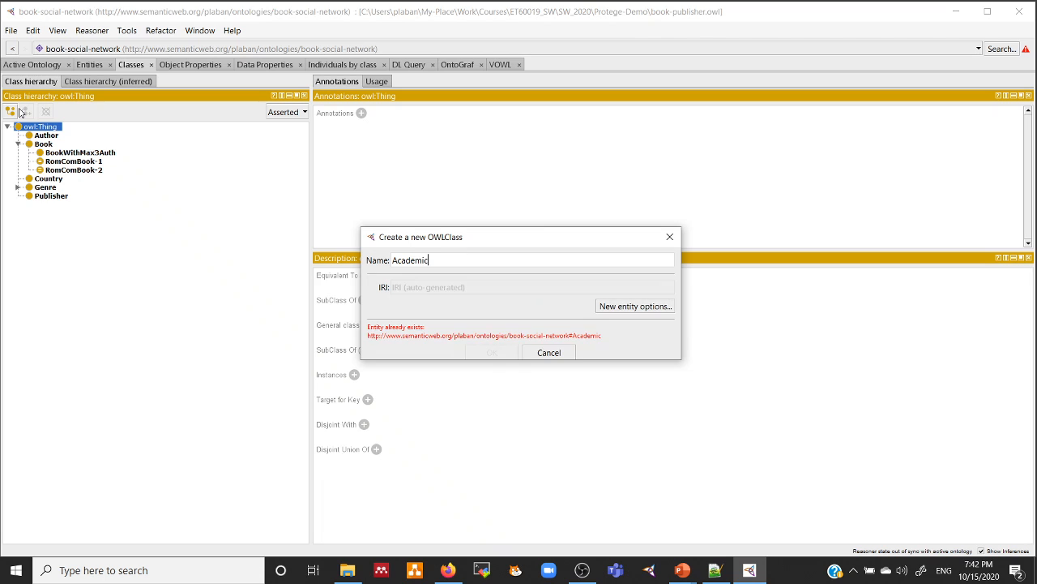
text(Publi)
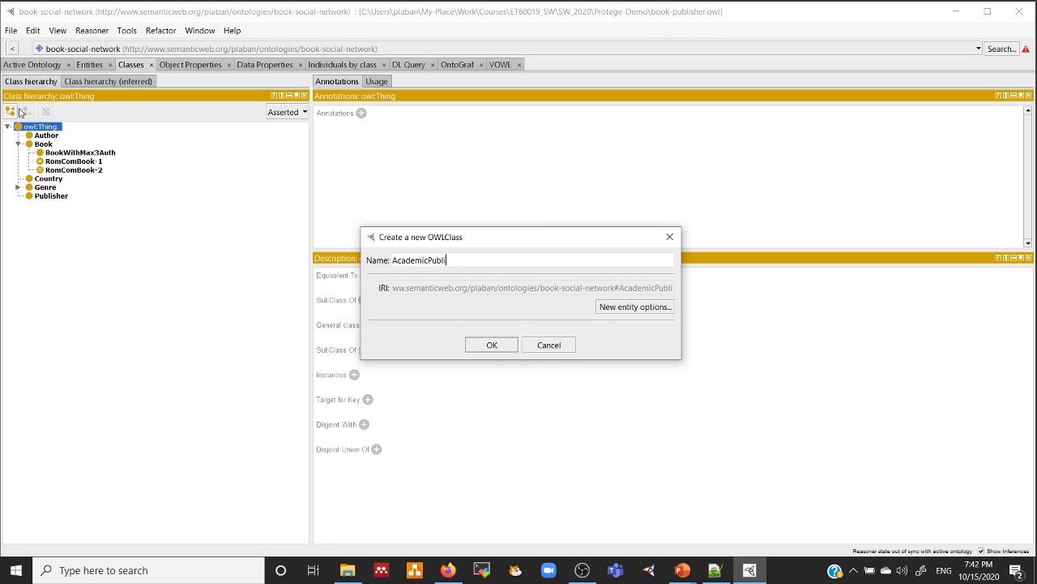
text(sher)
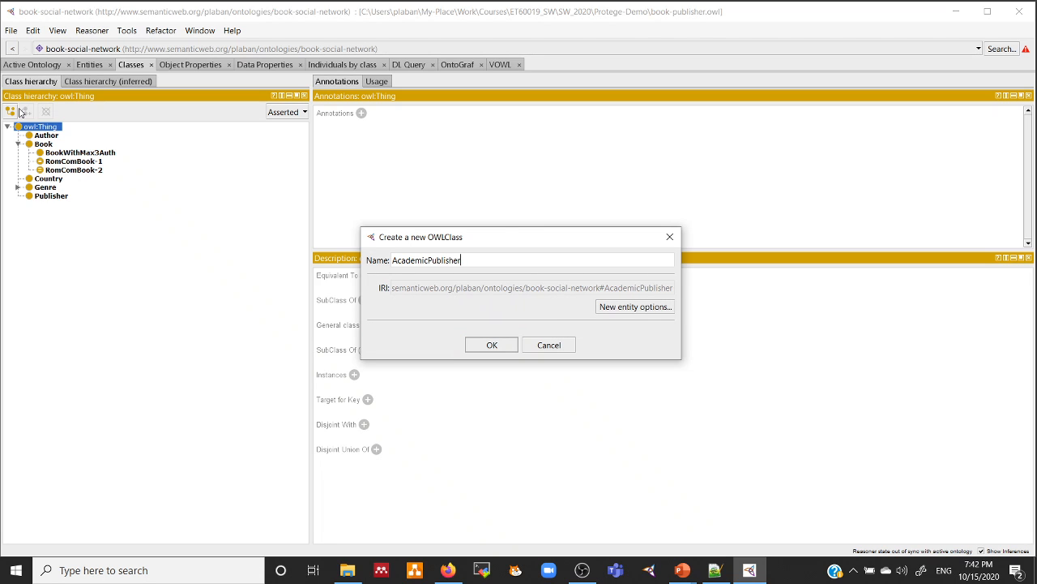
click(492, 345)
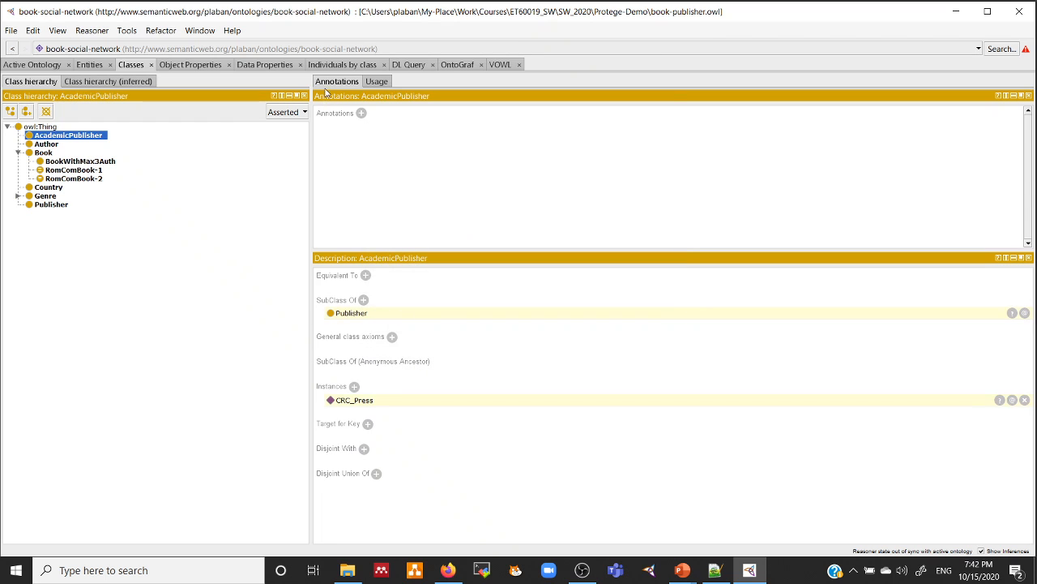
Remove the closure axiom hasGenre only ({Semantic_Web}) from the types of the Book individual FSWT.
click(357, 68)
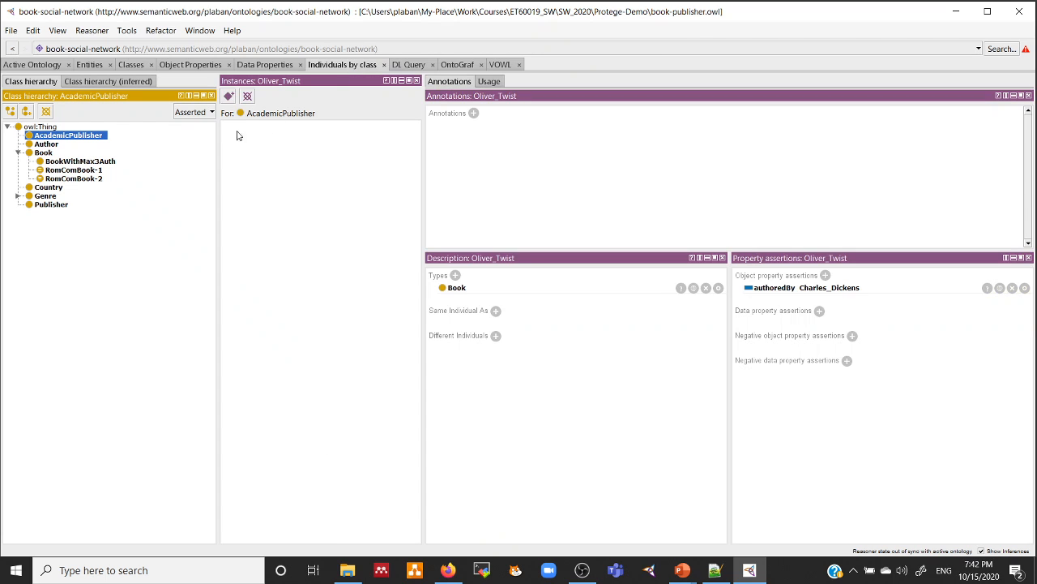
click(44, 153)
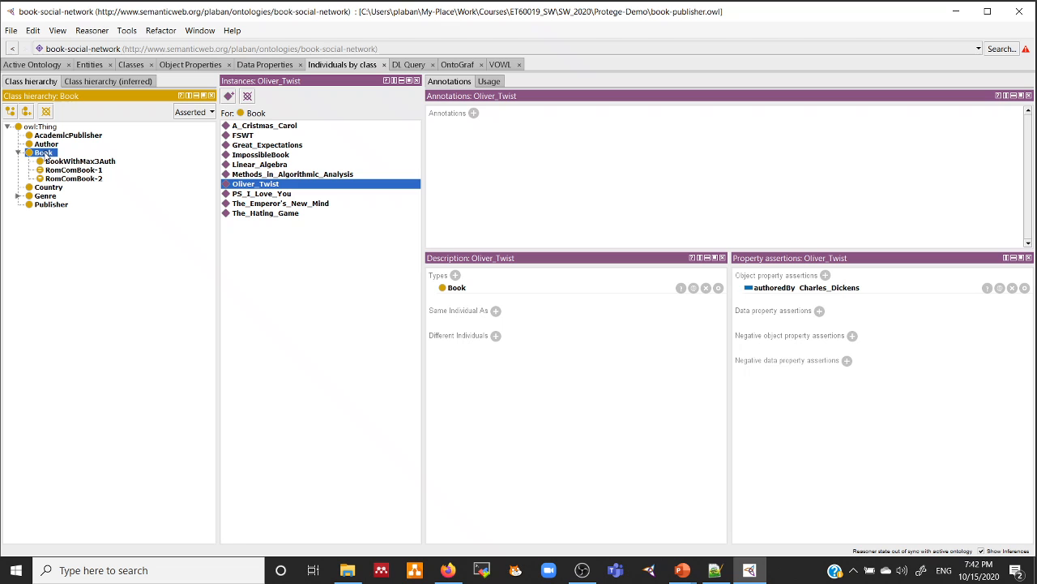
click(242, 136)
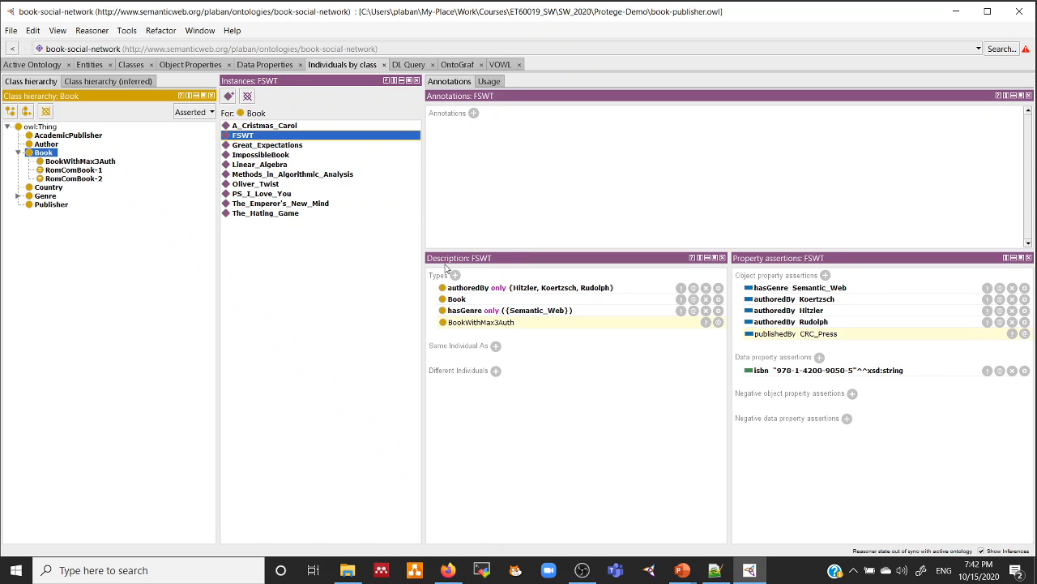
click(706, 311)
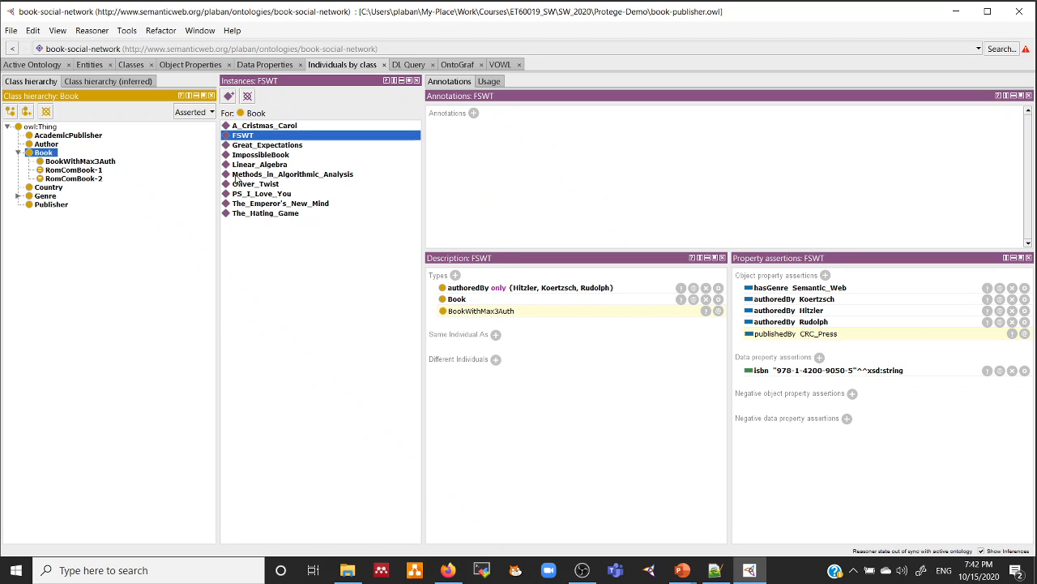
Remove the closure axiom published only ({FSWT , Methods_in_Algorithmic_Analysis}) from the types of the Publisher individual CRC_Press.
click(53, 204)
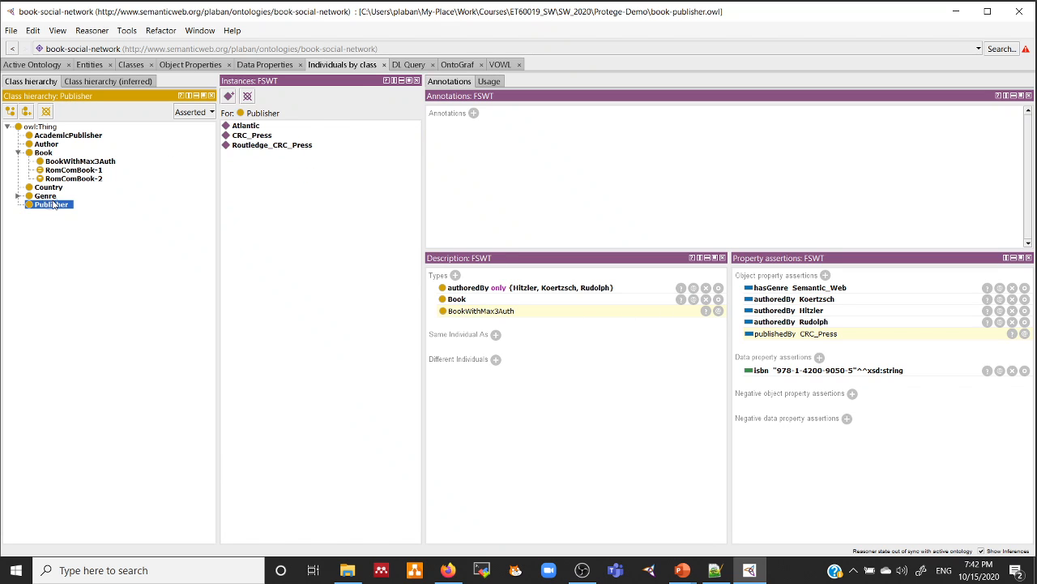
click(245, 137)
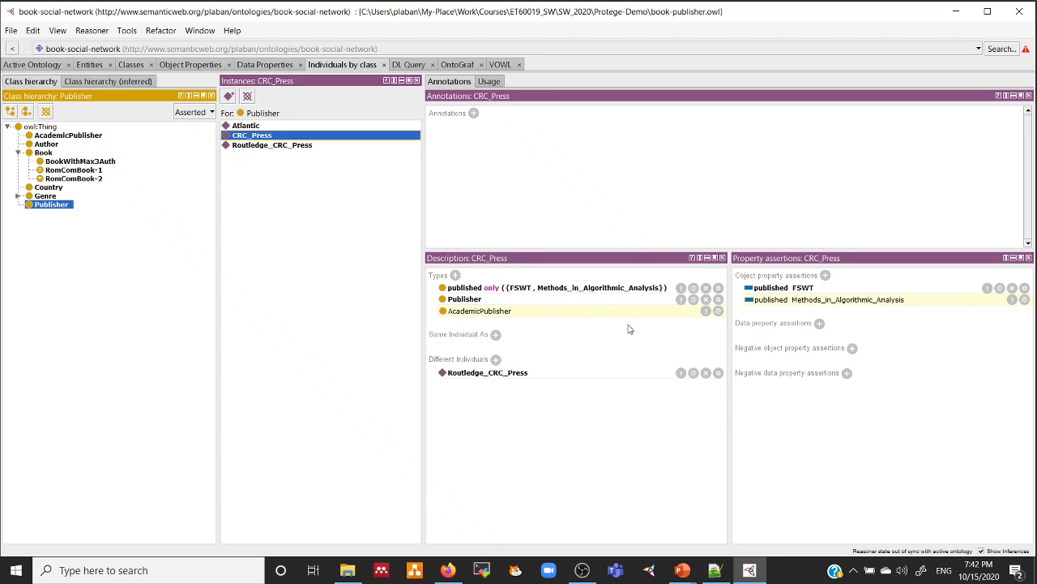
click(706, 288)
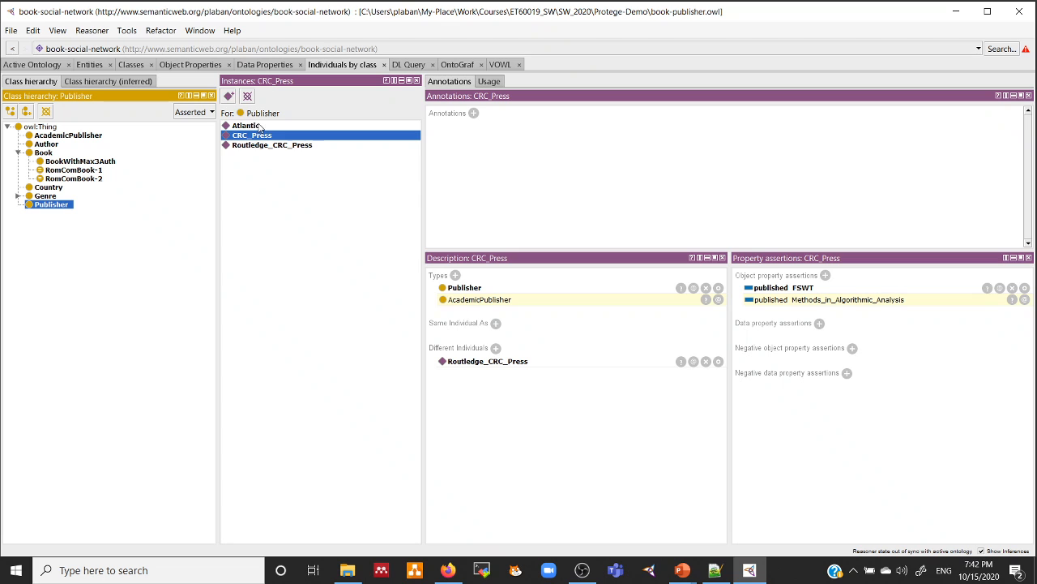
Define the class AcademicPublisher as equivalent to Publisher and (published only (hasGenre only Academic)).
click(128, 65)
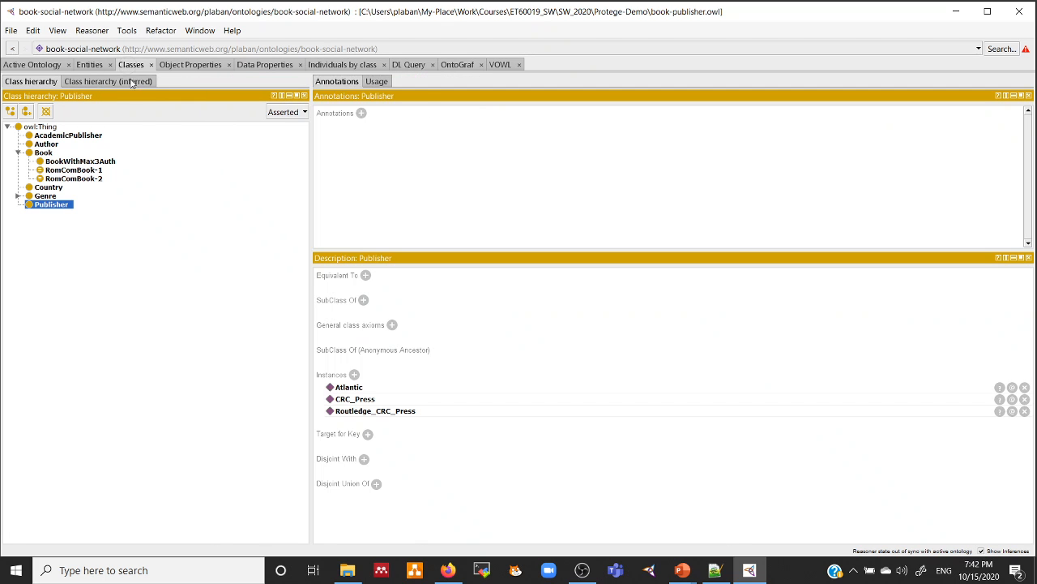
click(91, 137)
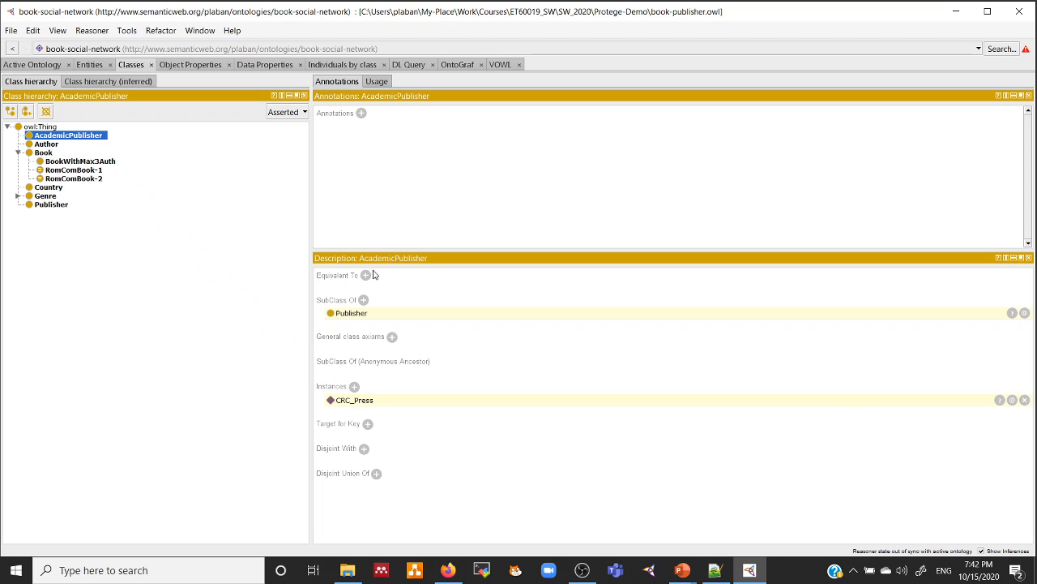
click(365, 275)
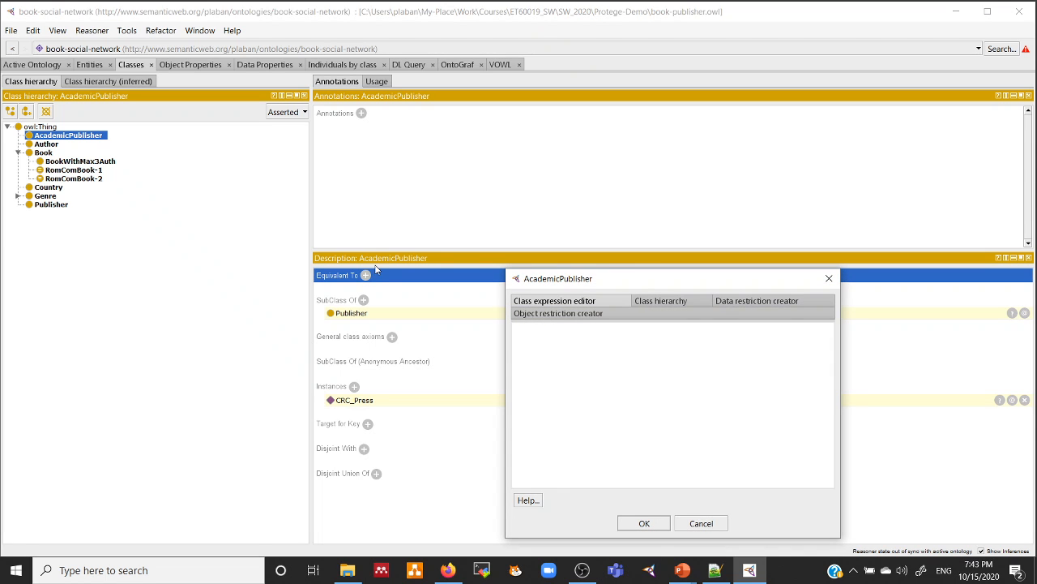
text(Publisher and (published only (hasGenre only Academic)))
key(shift+Right)
key(shift+Right)
key(shift+Right)
key(shift+Right)
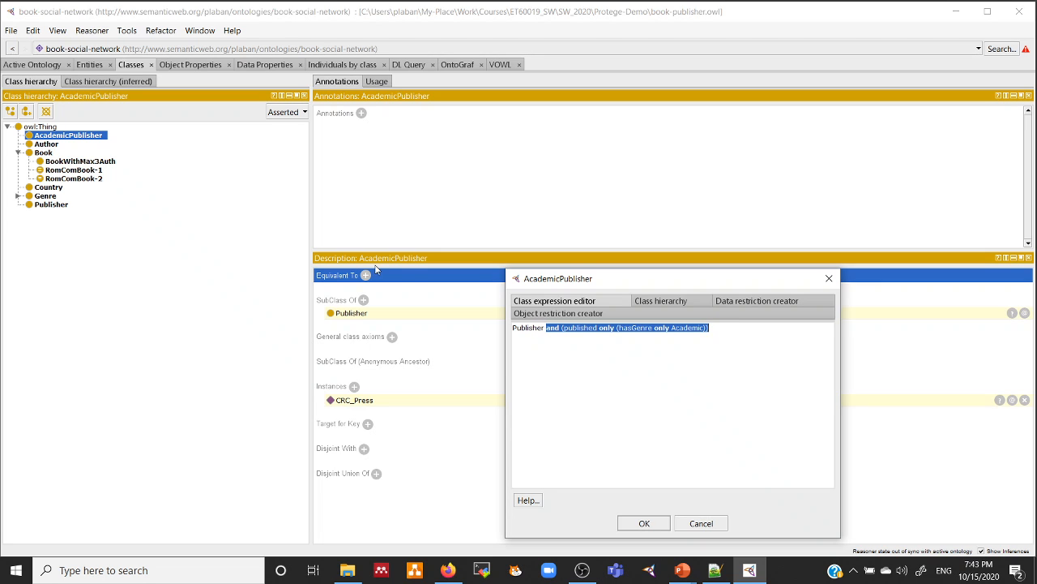
key(End)
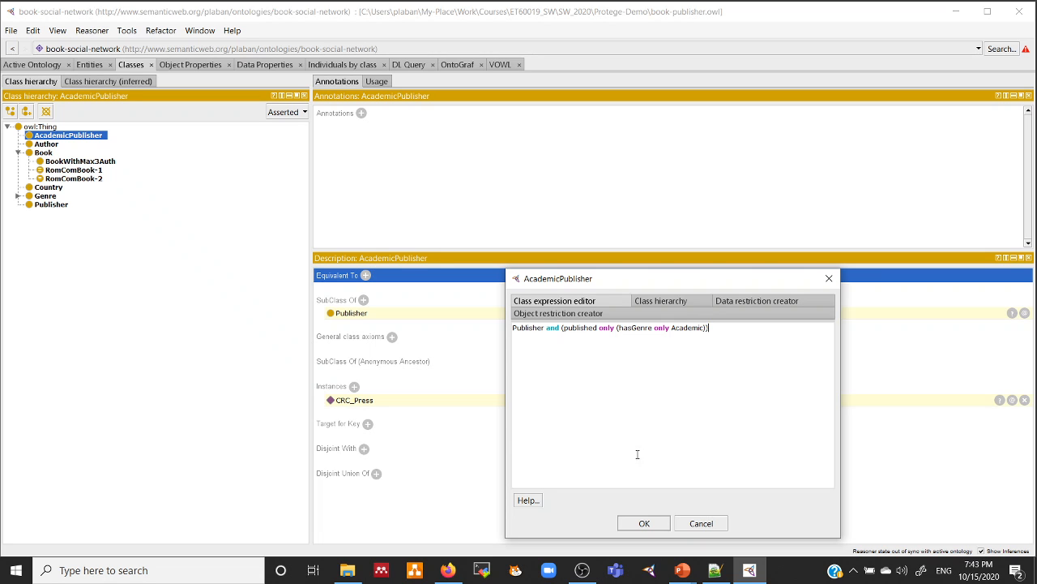
click(644, 524)
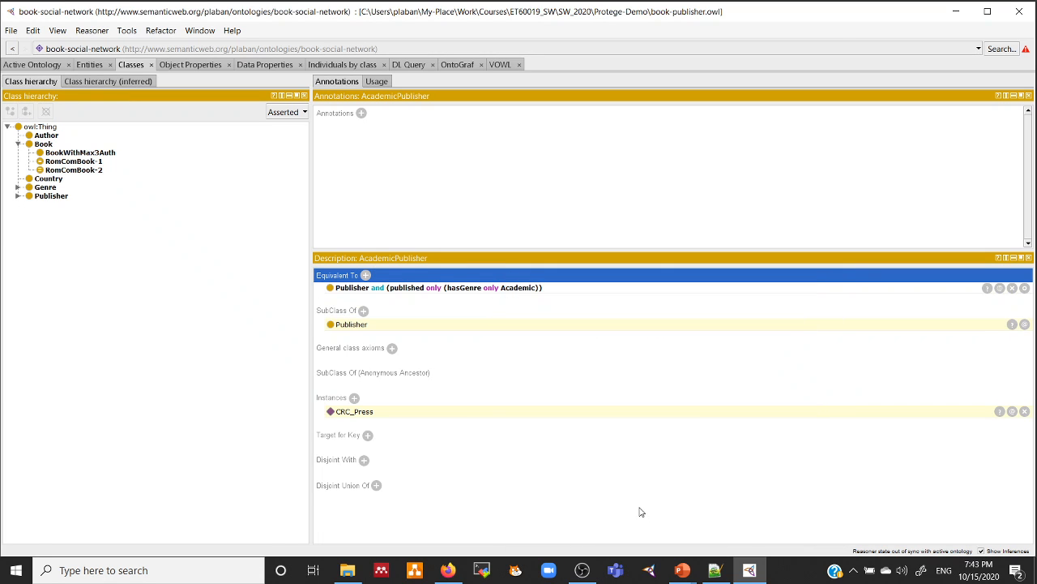
Examine AcademicPublisher under Publisher and compare the types and property assertions of CRC_Press, FSWT and Methods_in_Algorithmic_Analysis.
click(18, 196)
click(331, 68)
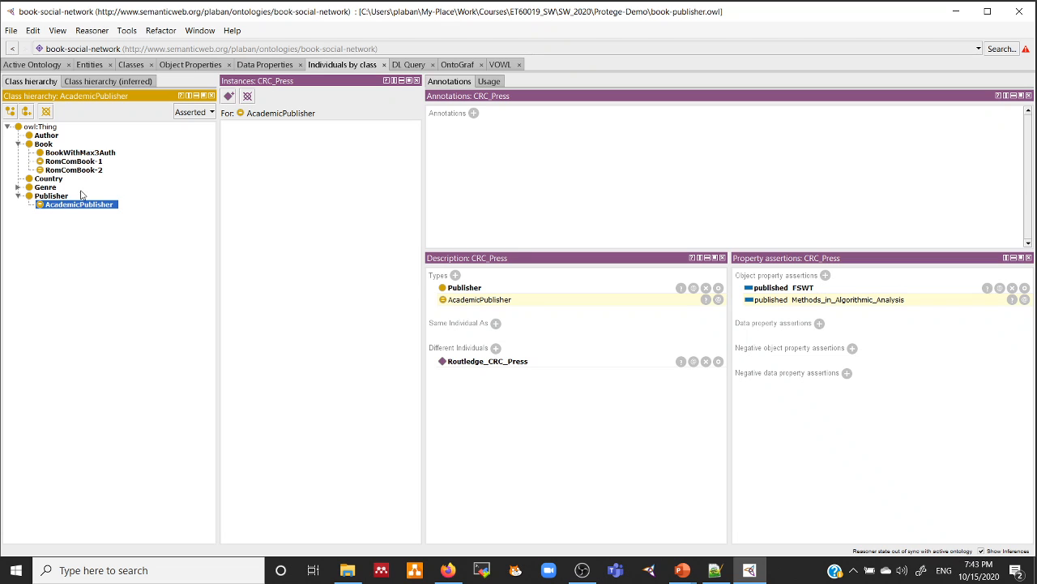
click(46, 145)
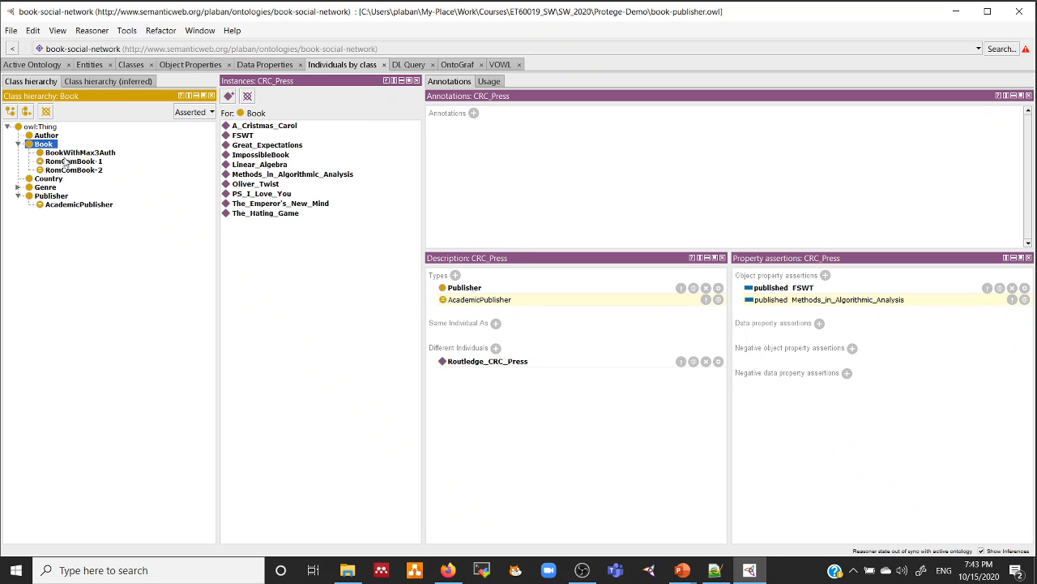
click(54, 198)
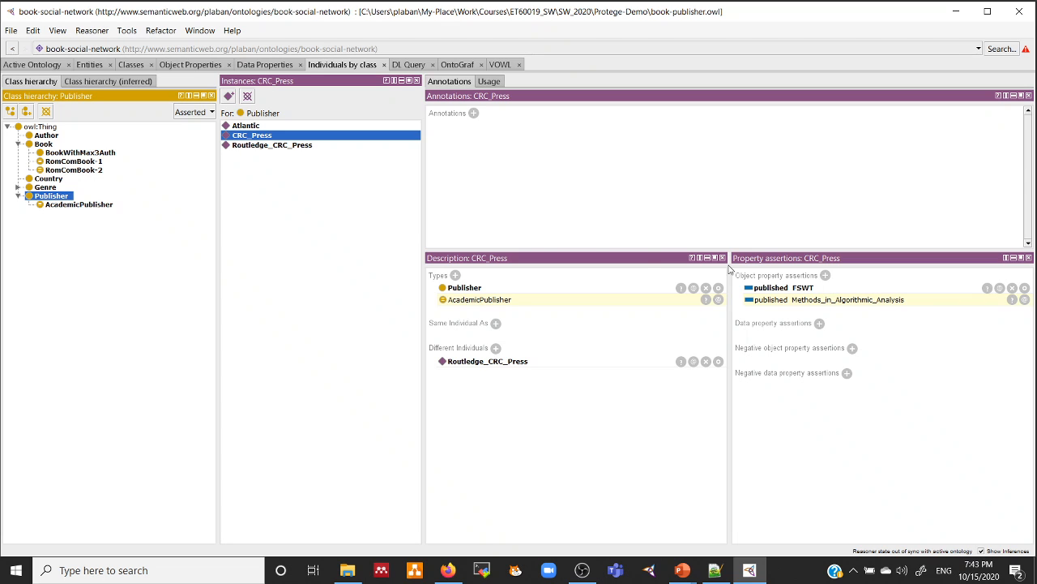
click(44, 143)
click(243, 136)
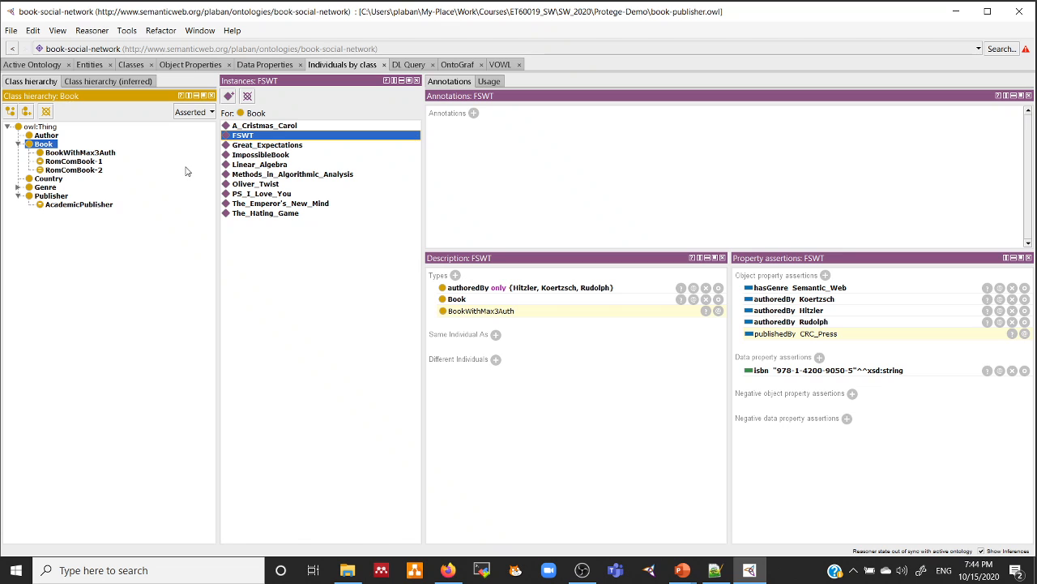
click(66, 206)
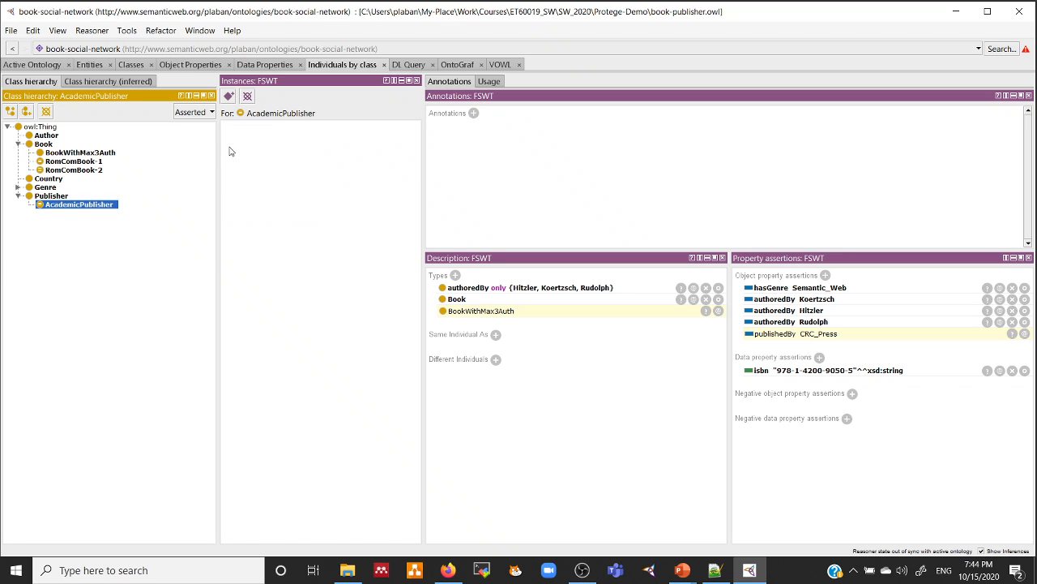
click(51, 195)
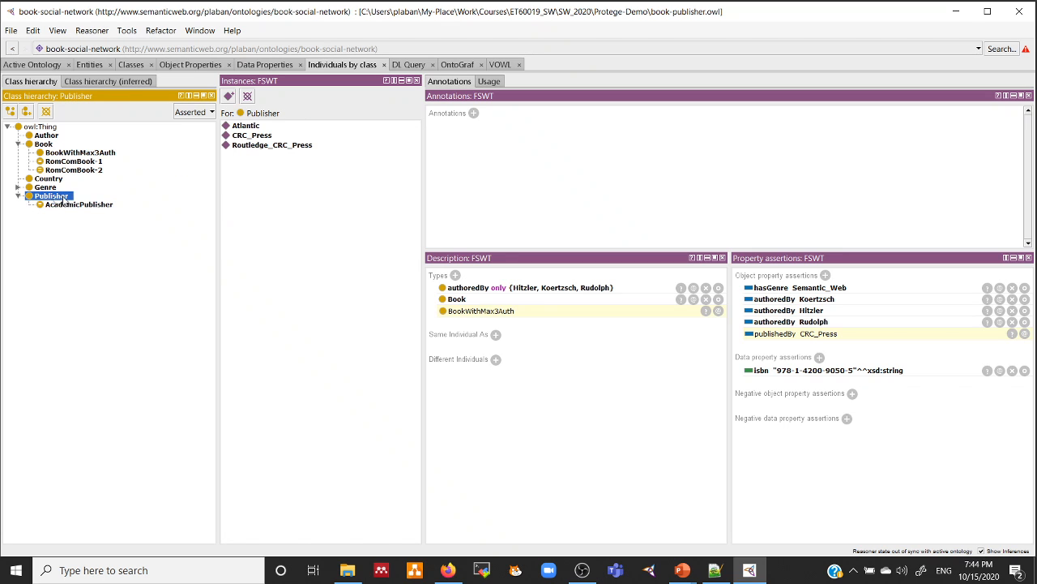
click(238, 136)
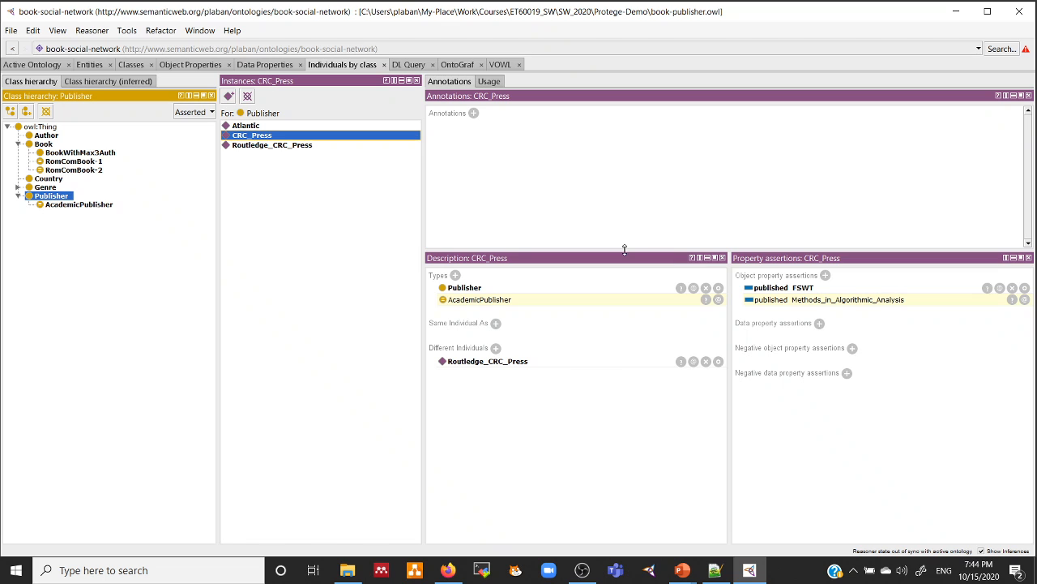
click(44, 144)
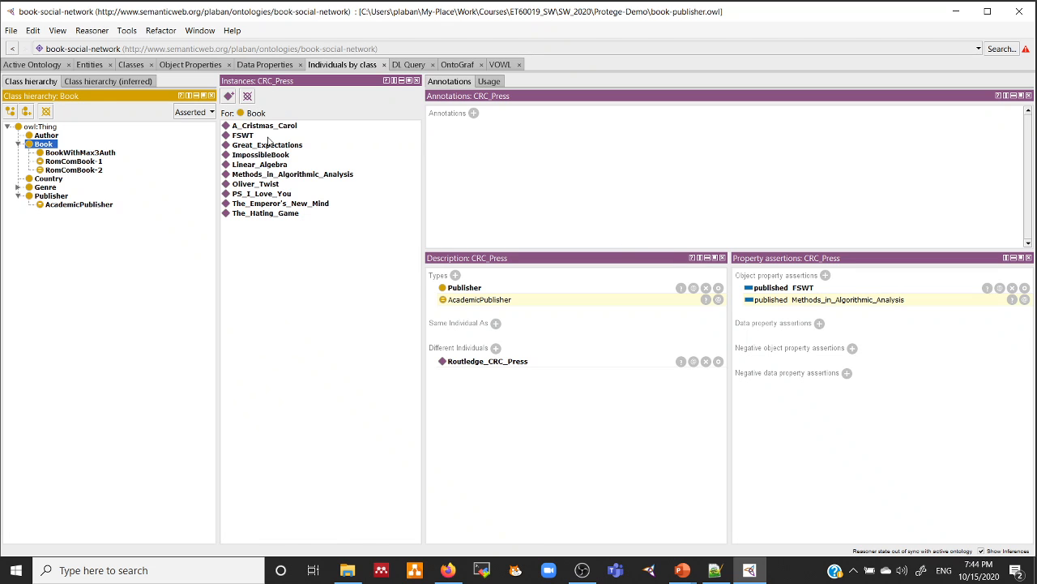
click(244, 136)
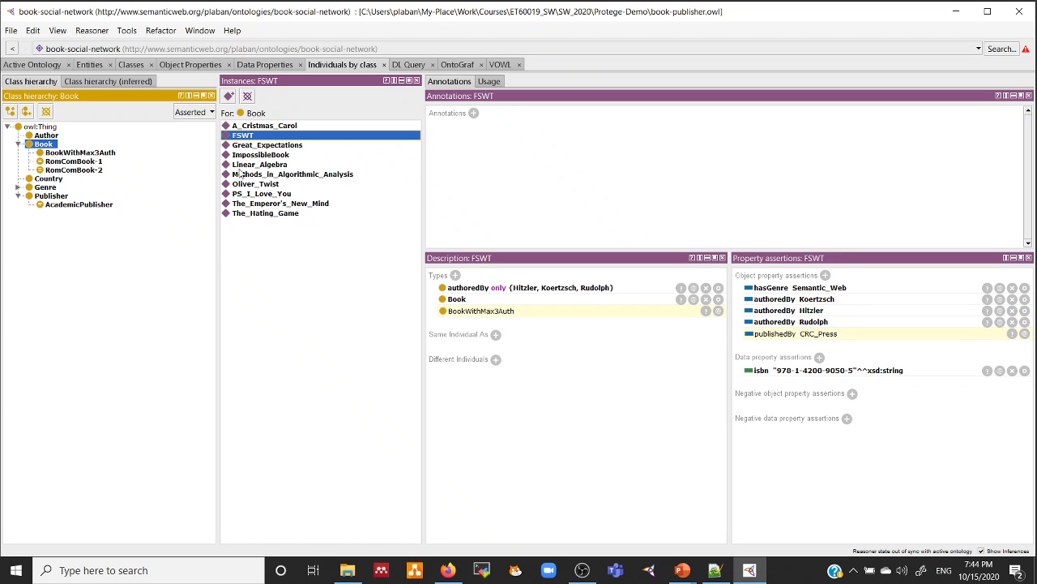
click(281, 175)
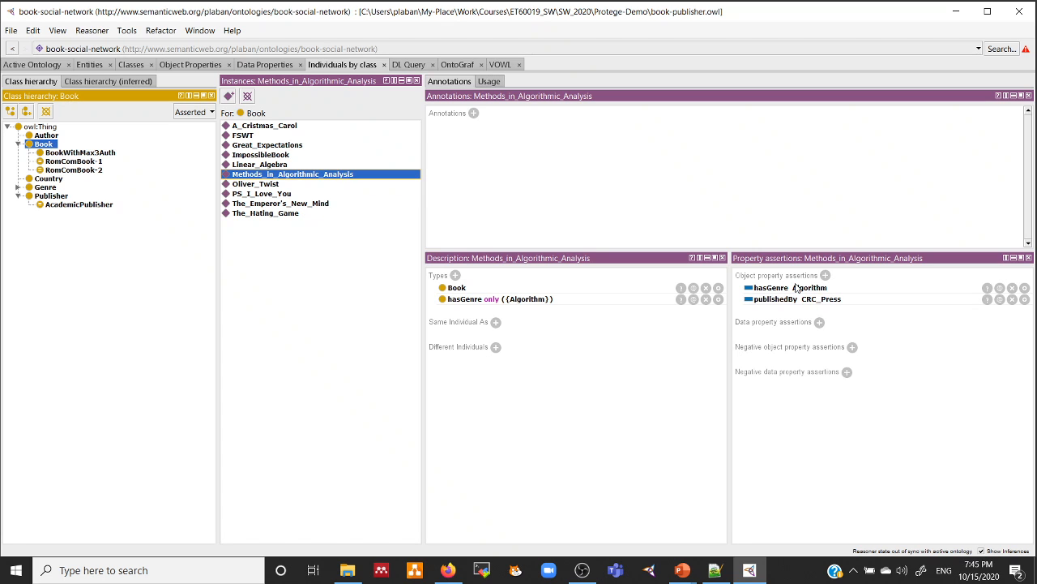
click(500, 64)
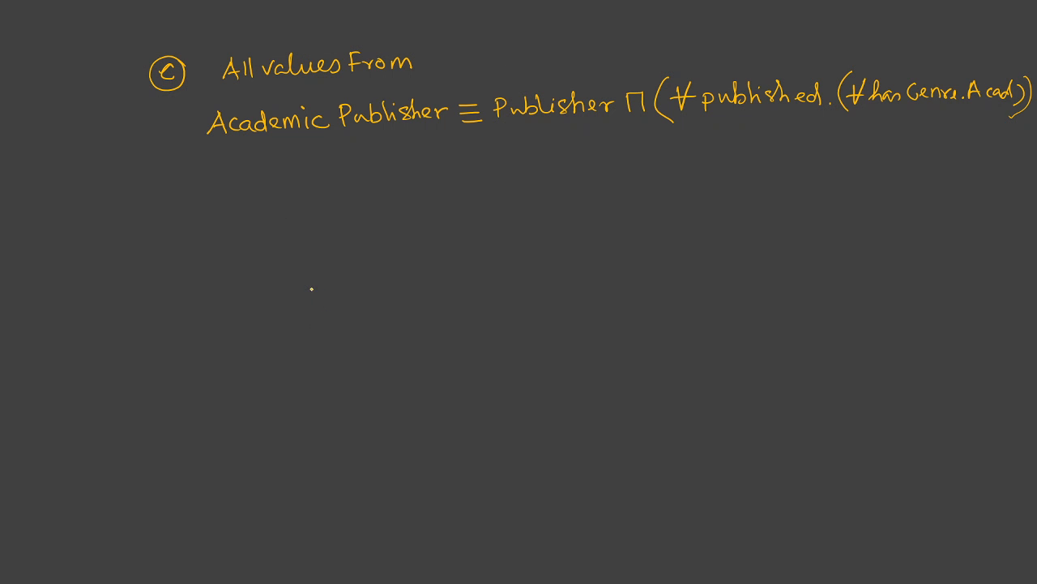
mouse_move(291, 258)
mouse_down()
mouse_move(353, 252)
mouse_move(304, 236)
mouse_move(295, 280)
mouse_move(362, 258)
mouse_move(347, 227)
mouse_move(457, 195)
mouse_move(559, 185)
mouse_move(546, 194)
mouse_up()
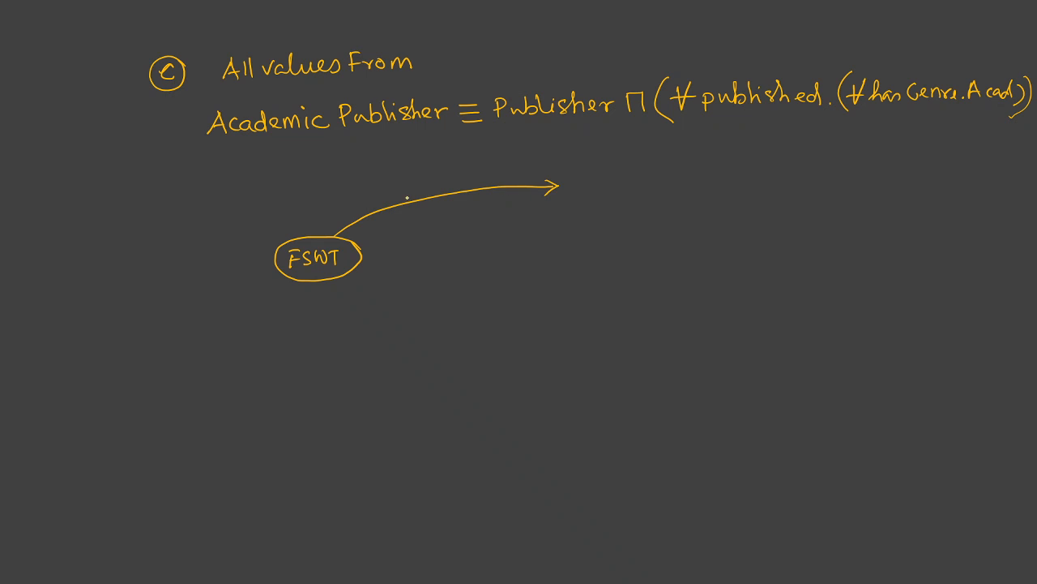
drag(384, 186, 384, 199)
drag(383, 188, 386, 193)
mouse_move(324, 225)
mouse_down()
mouse_move(347, 241)
mouse_move(366, 200)
mouse_move(547, 192)
mouse_move(535, 185)
mouse_up()
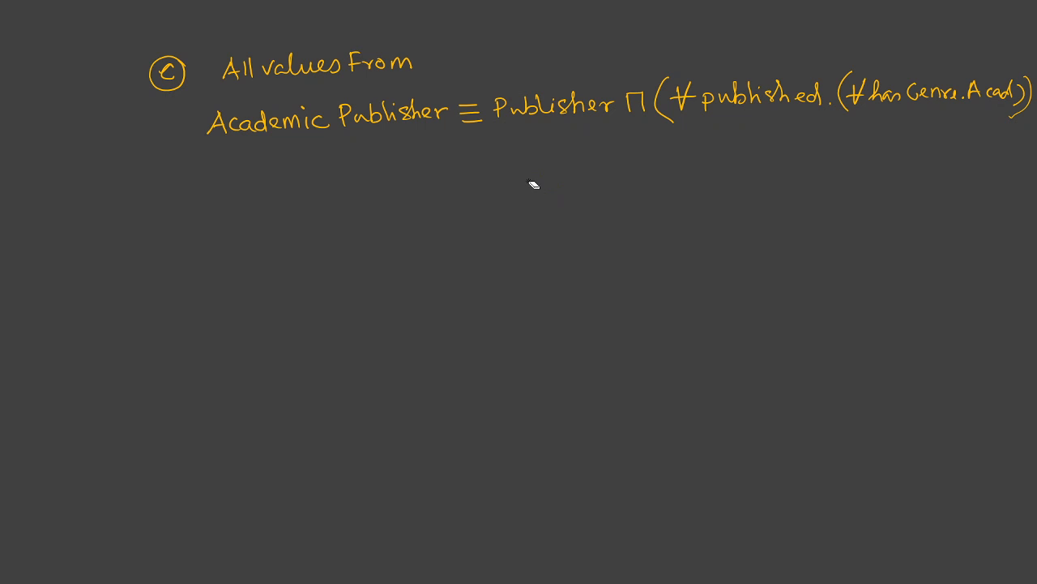
Sketch a circled FSWT node with an outgoing arrow labelled P below the Academic Publisher definition on the PowerPoint slide.
key(ctrl+p)
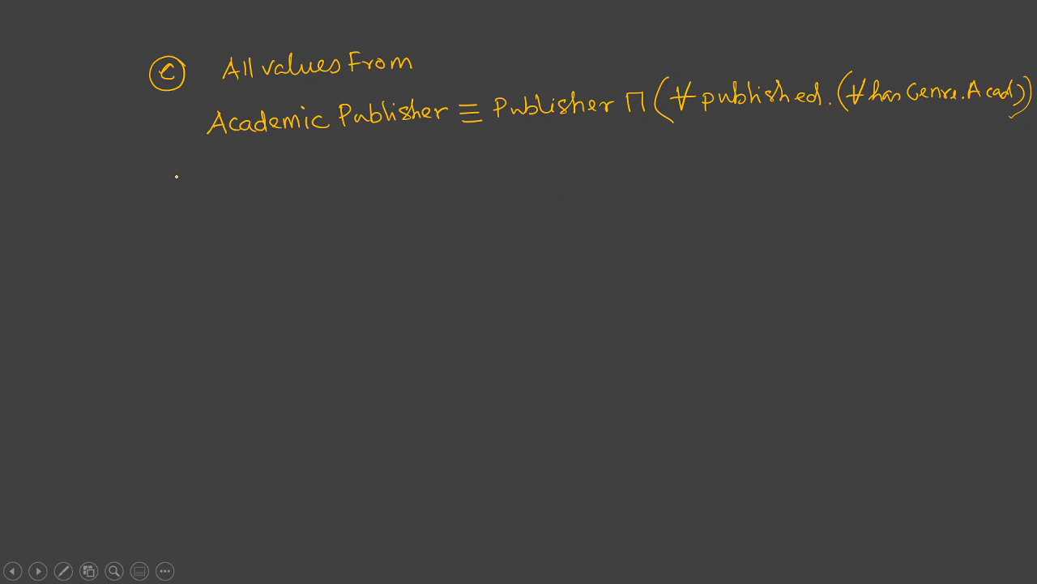
mouse_move(102, 255)
mouse_down()
mouse_move(143, 256)
mouse_move(106, 241)
mouse_move(128, 279)
mouse_move(138, 237)
mouse_move(209, 208)
mouse_move(359, 192)
mouse_up()
drag(344, 186, 344, 200)
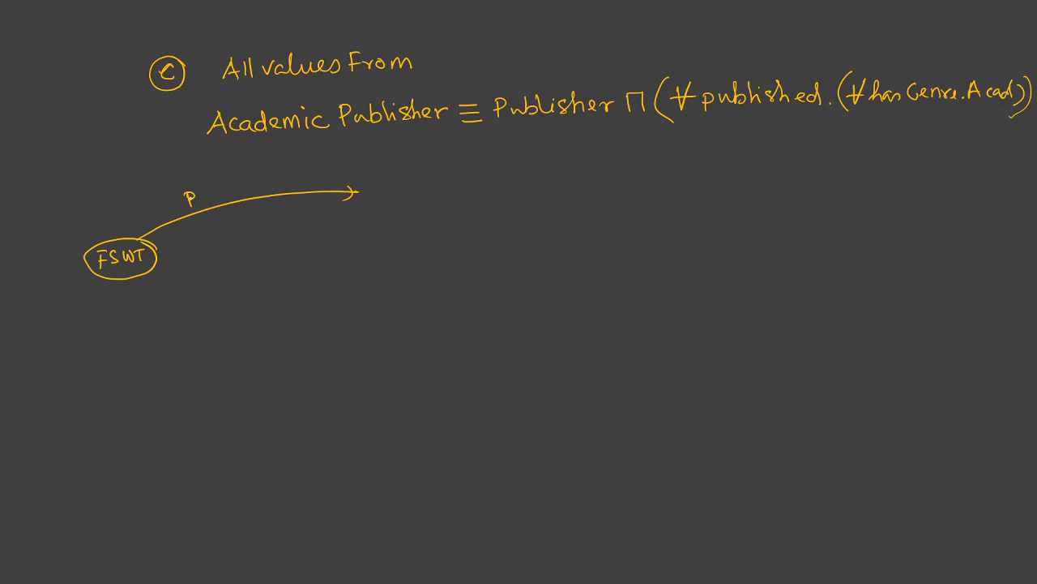
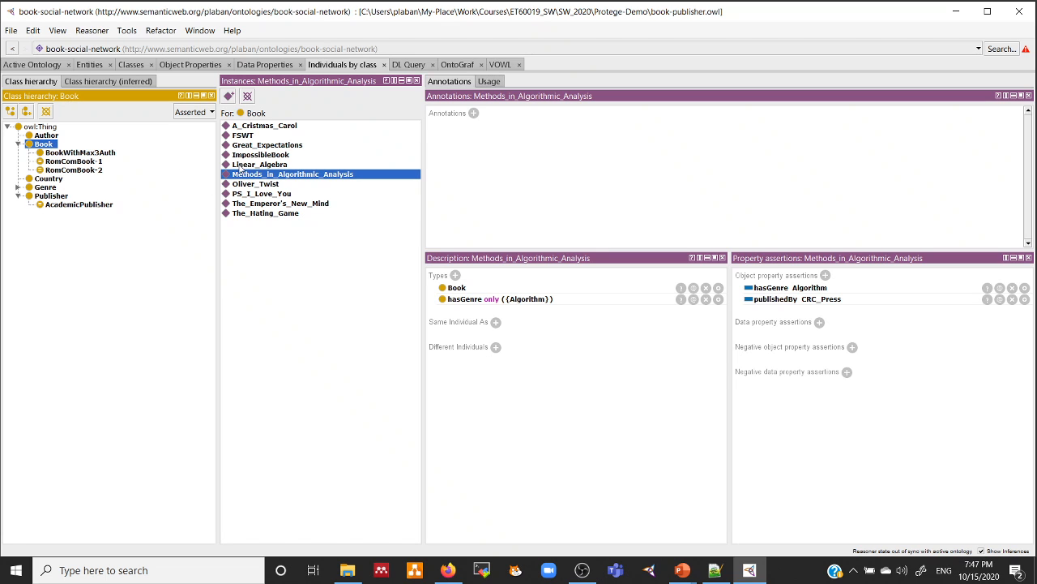
Remove the closure axiom hasGenre only ({Algorithm}) from the types of the Book individual Methods_in_Algorithmic_Analysis.
click(52, 196)
click(243, 136)
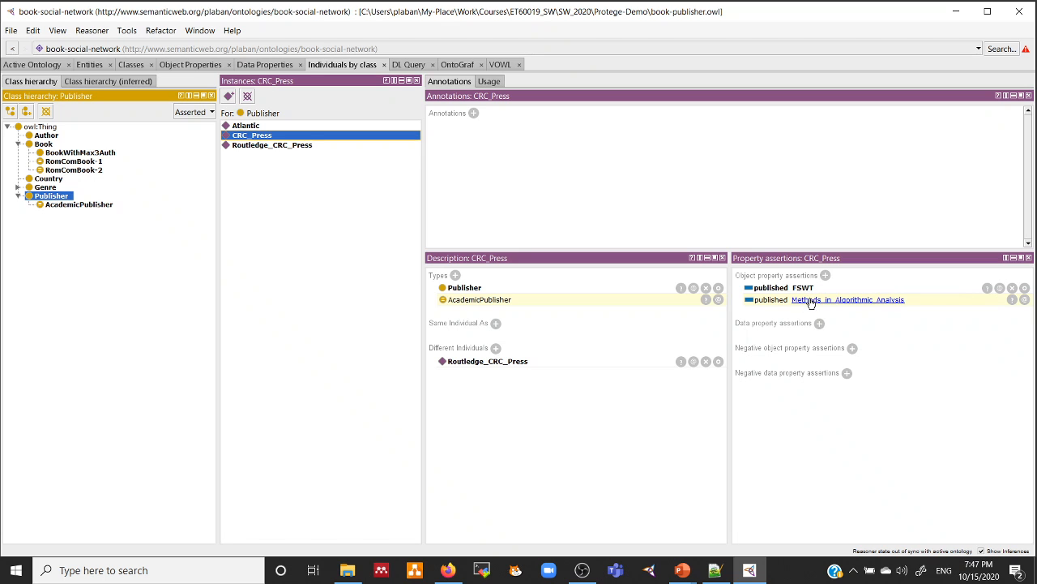
click(45, 145)
click(242, 135)
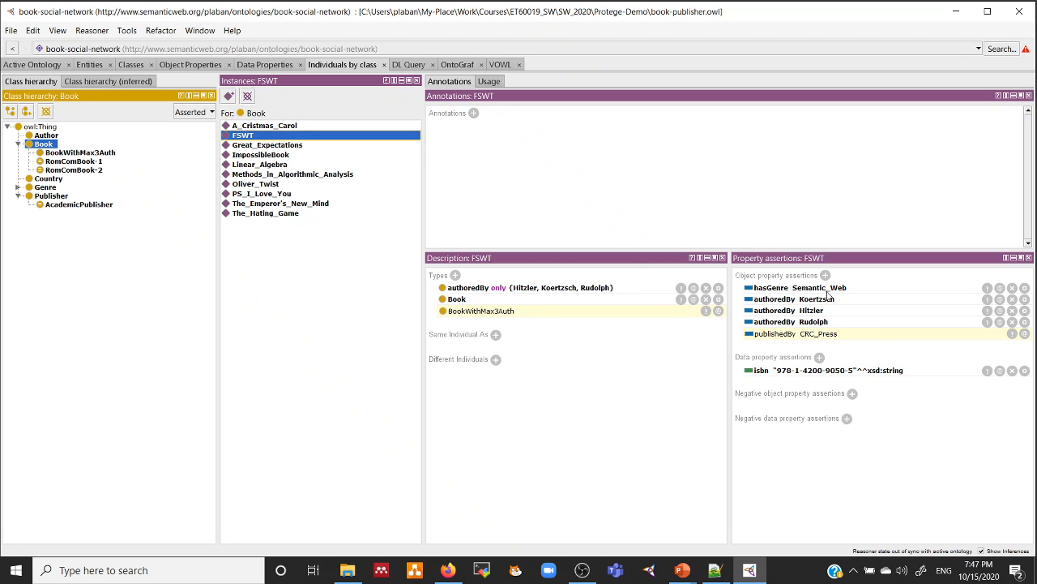
click(314, 175)
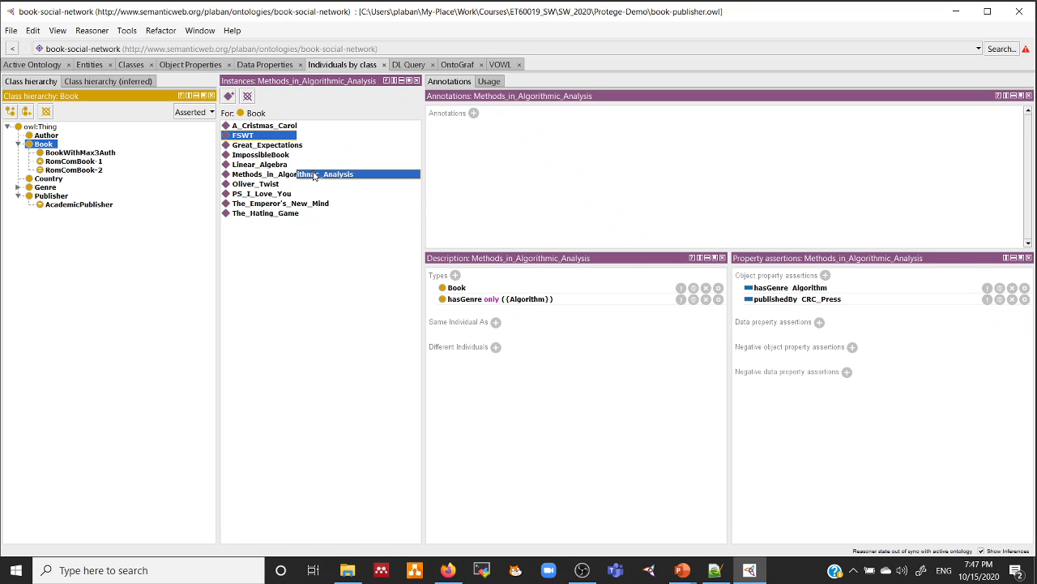
click(705, 299)
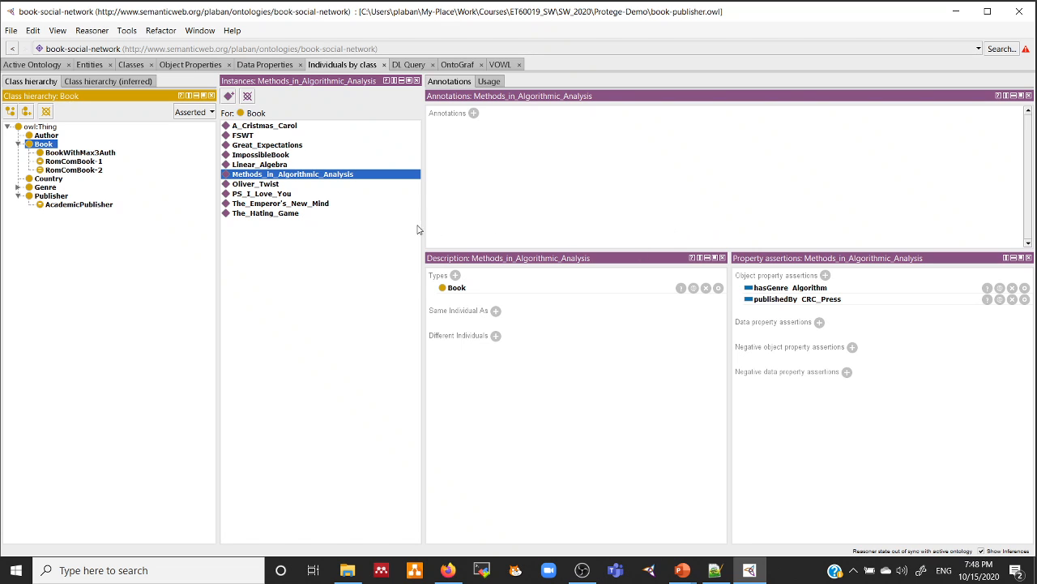
Synchronize the Pellet reasoner to update the inferred instances of the class AcademicPublisher.
click(177, 66)
click(134, 67)
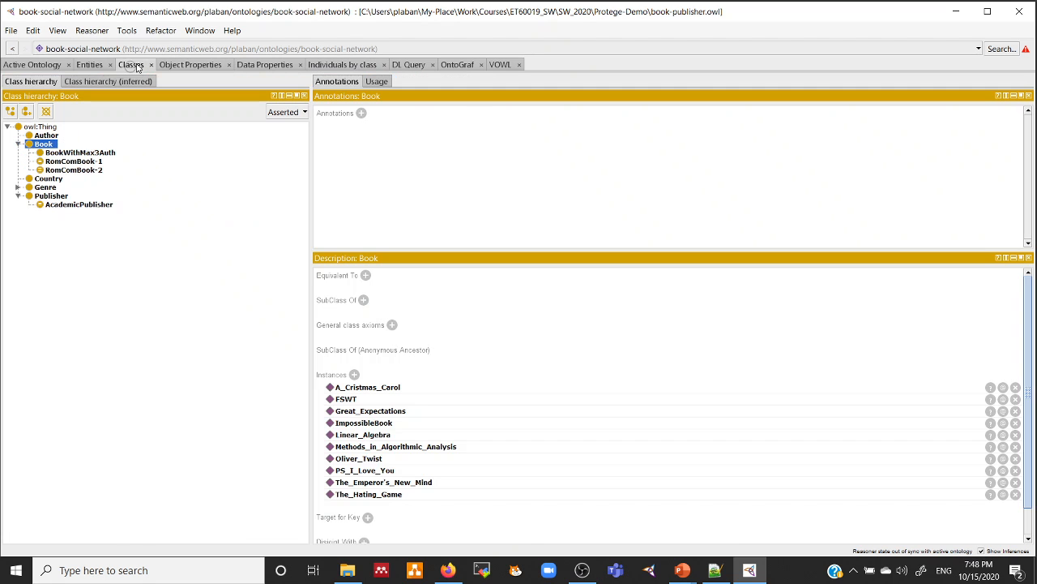
click(79, 204)
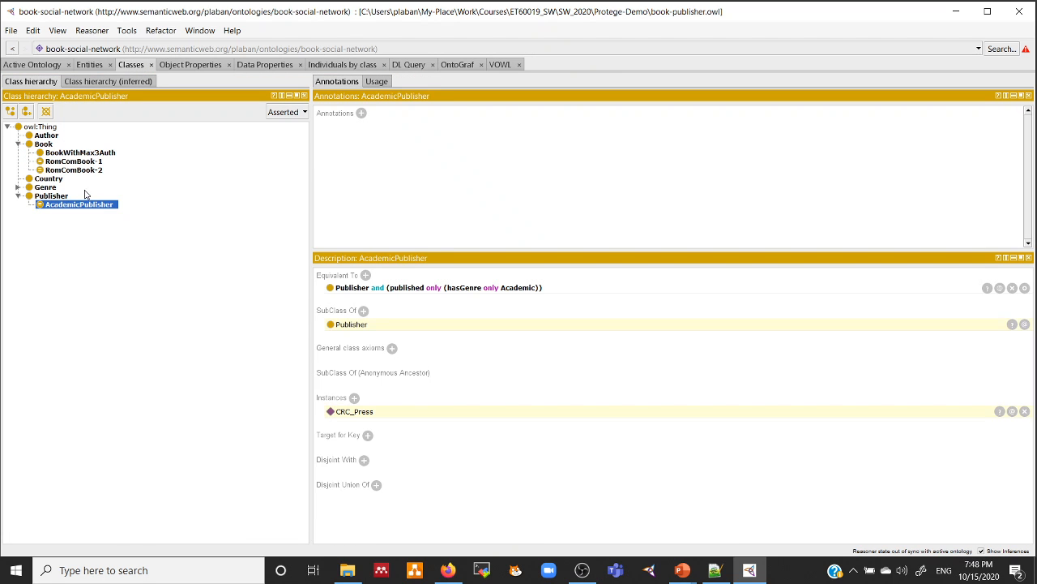
click(92, 30)
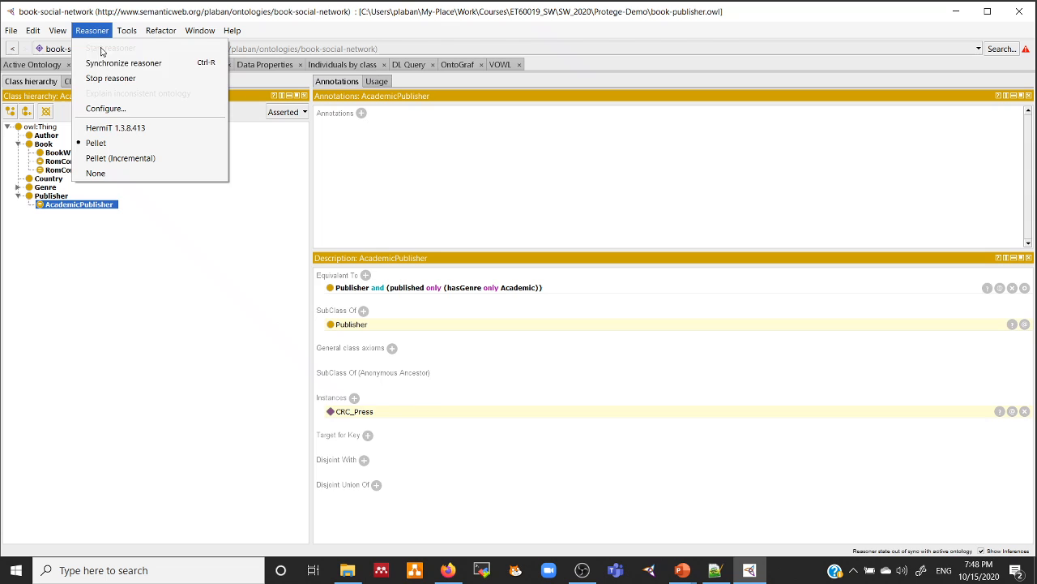
click(101, 64)
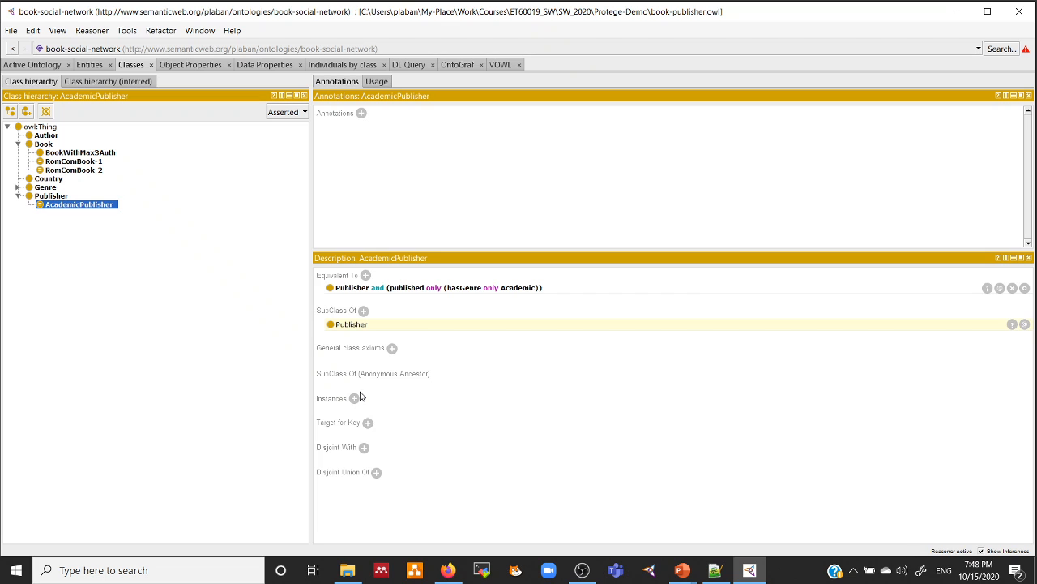
Add the closure axiom hasGenre only {Semantic_Web} to the types of the Book individual FSWT.
click(335, 66)
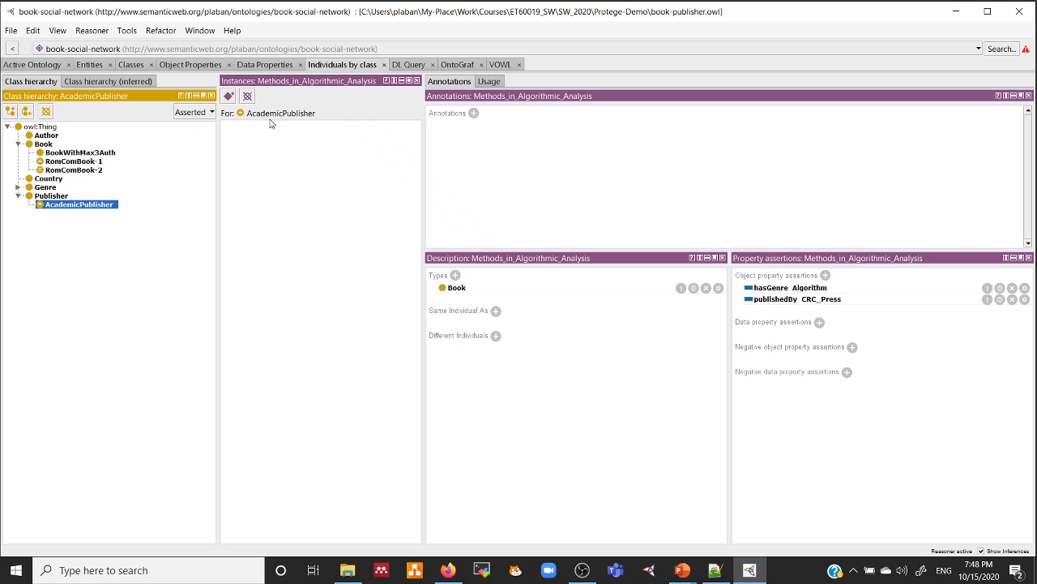
click(44, 145)
click(237, 135)
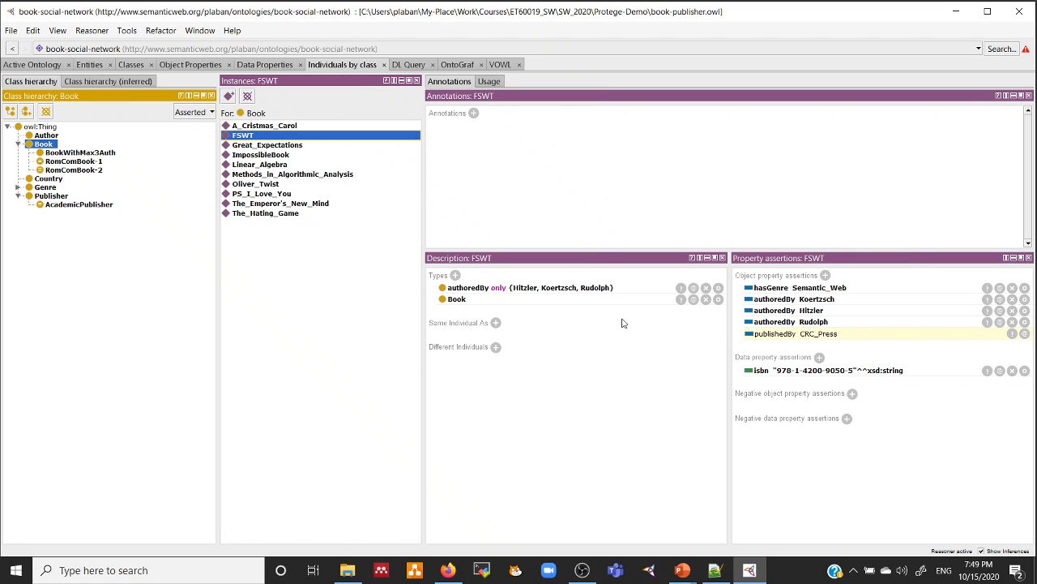
click(455, 276)
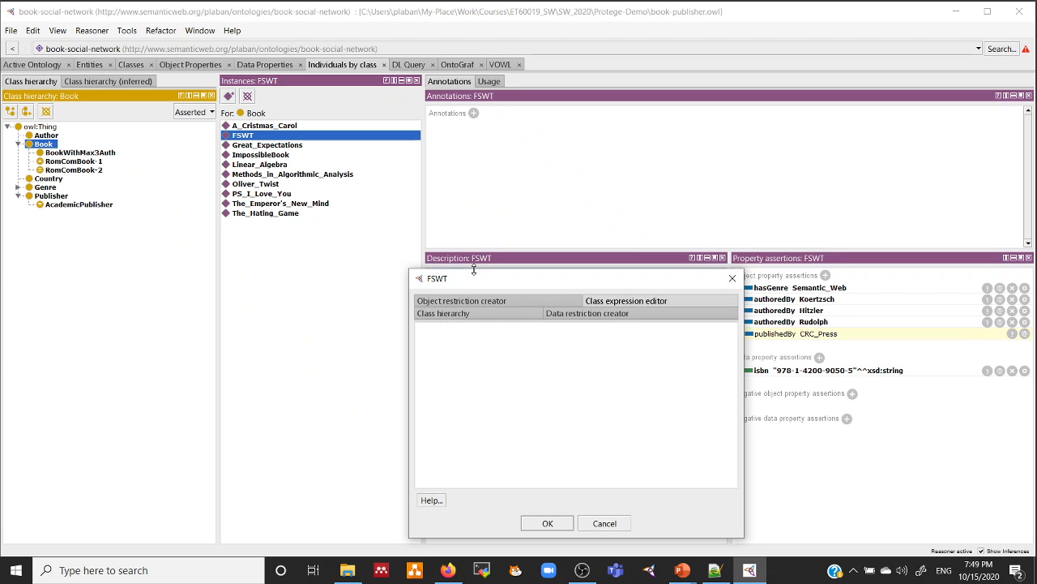
text(hase)
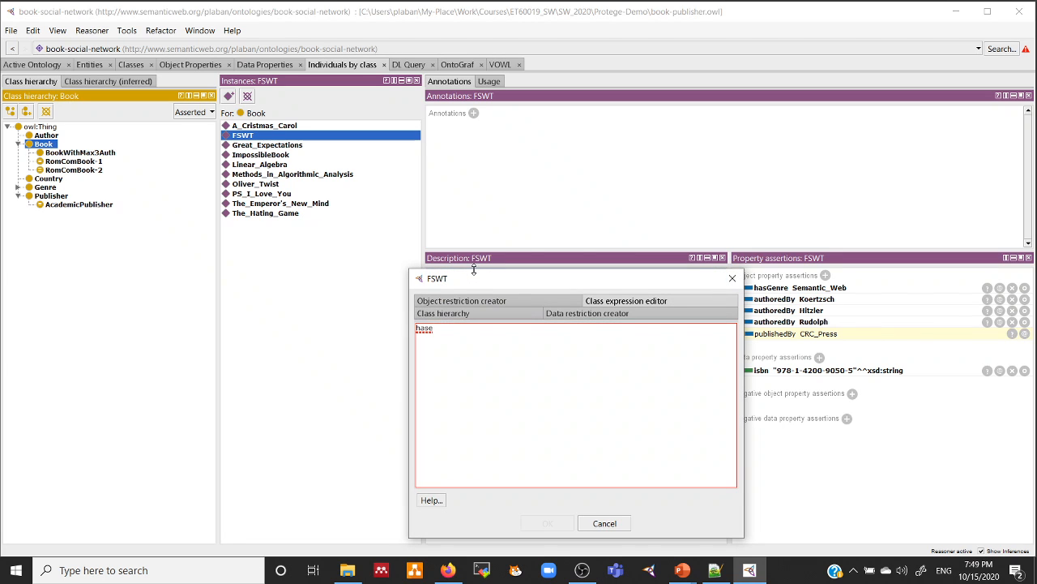
key(BackSpace)
key(BackSpace)
key(ctrl+space)
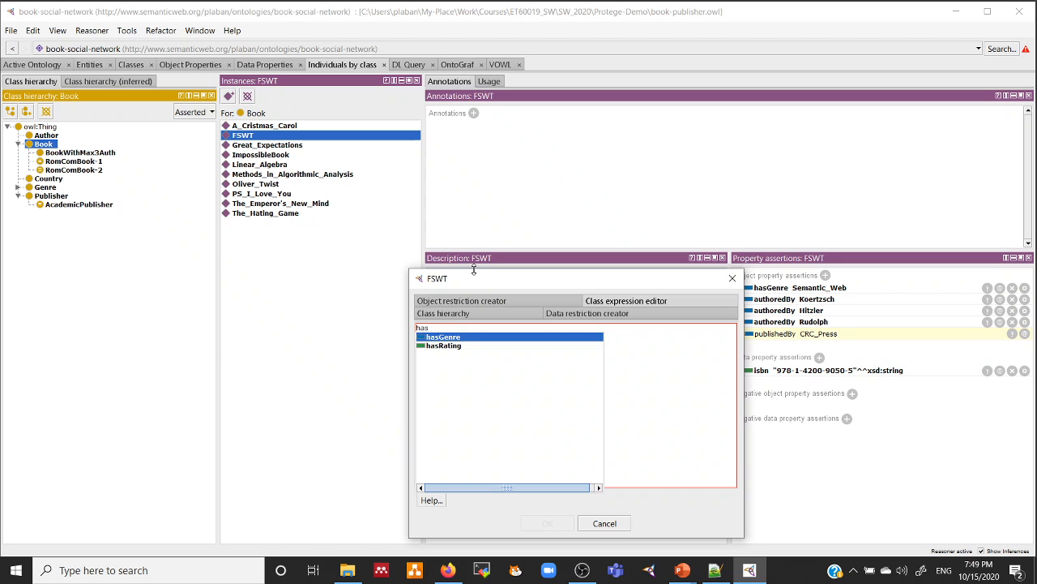
key(Return)
text(only )
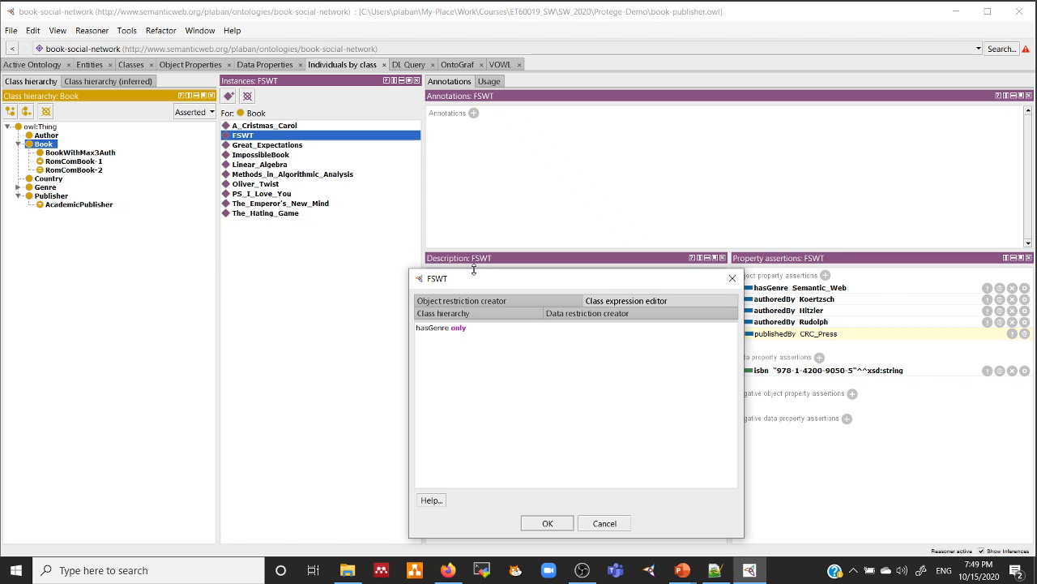
text(SemanticWeb)
key(BackSpace)
key(BackSpace)
key(BackSpace)
key(BackSpace)
key(BackSpace)
key(BackSpace)
key(BackSpace)
key(BackSpace)
key(BackSpace)
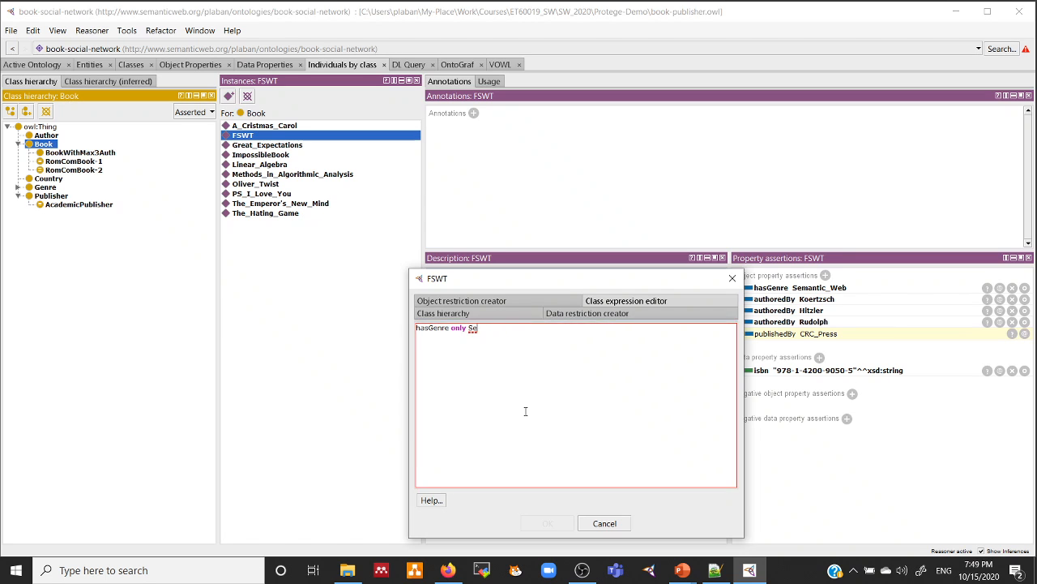
key(BackSpace)
key(BackSpace)
text({Semantic_Web})
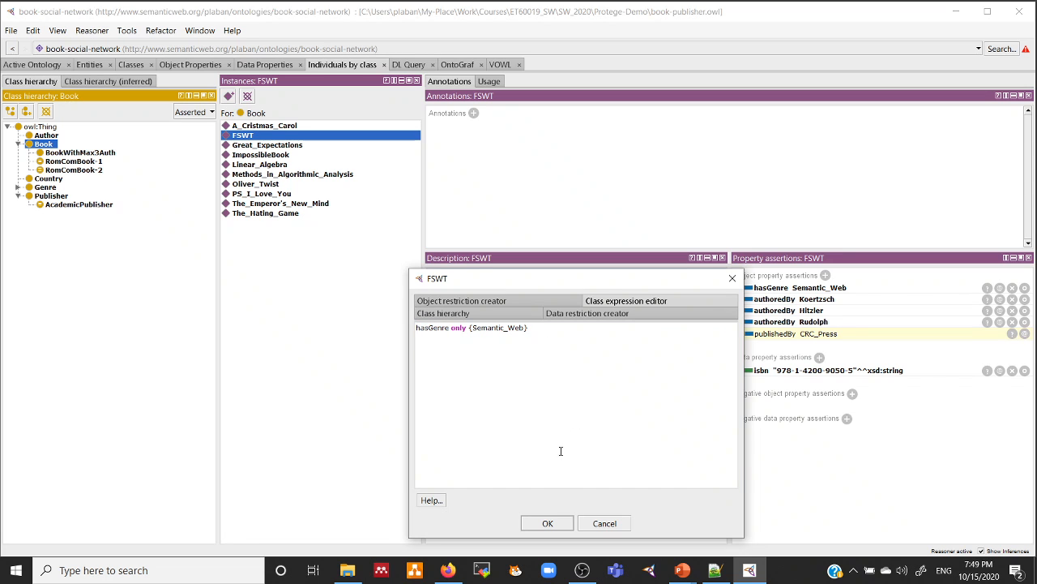
click(562, 521)
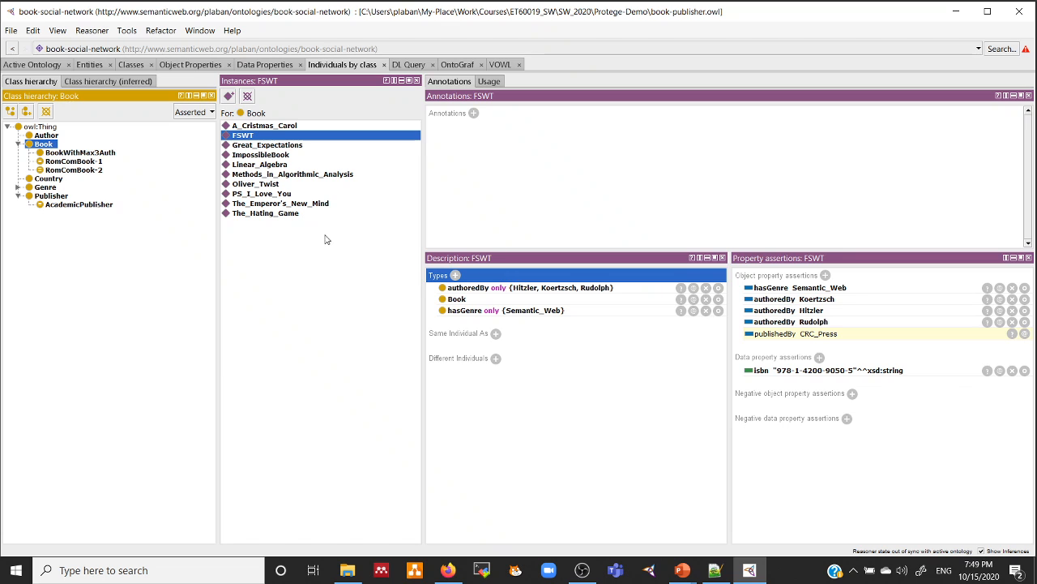
Add the closure axiom hasGenre only {Algorithm} to the types of the Book individual Methods_in_Algorithmic_Analysis.
click(284, 178)
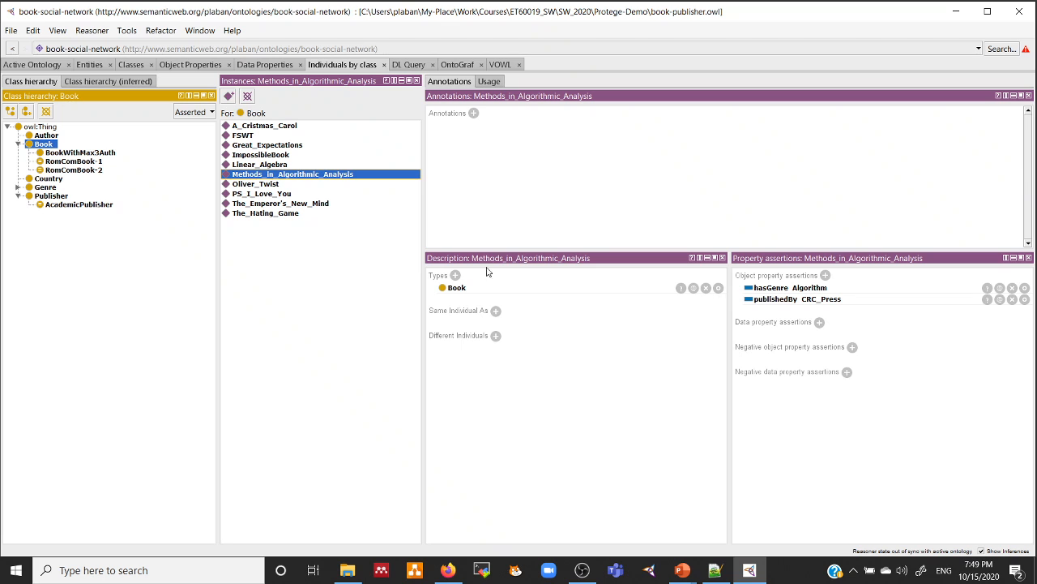
click(456, 274)
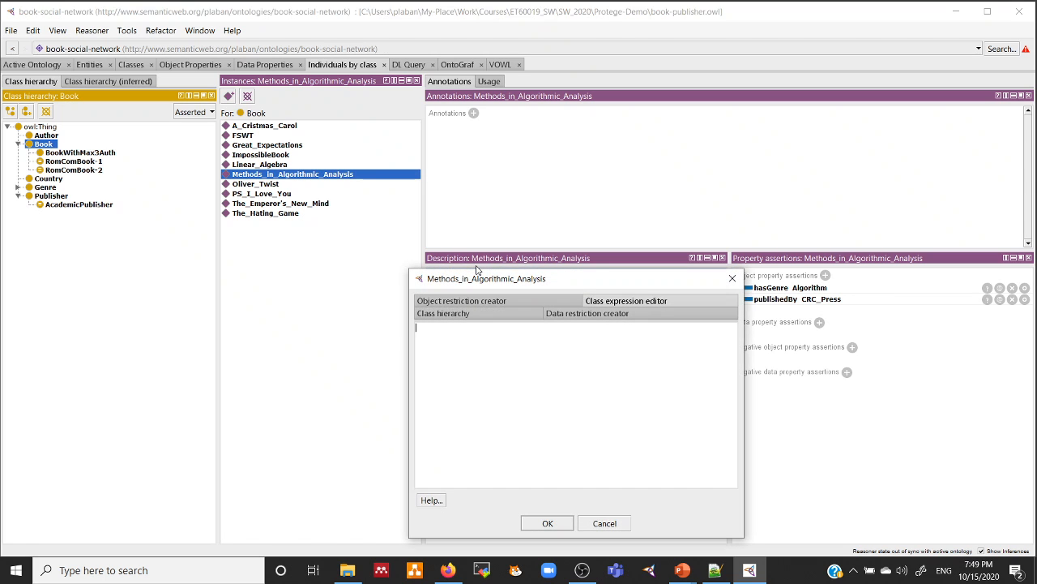
text(hasGenre only {Semantic_Web)
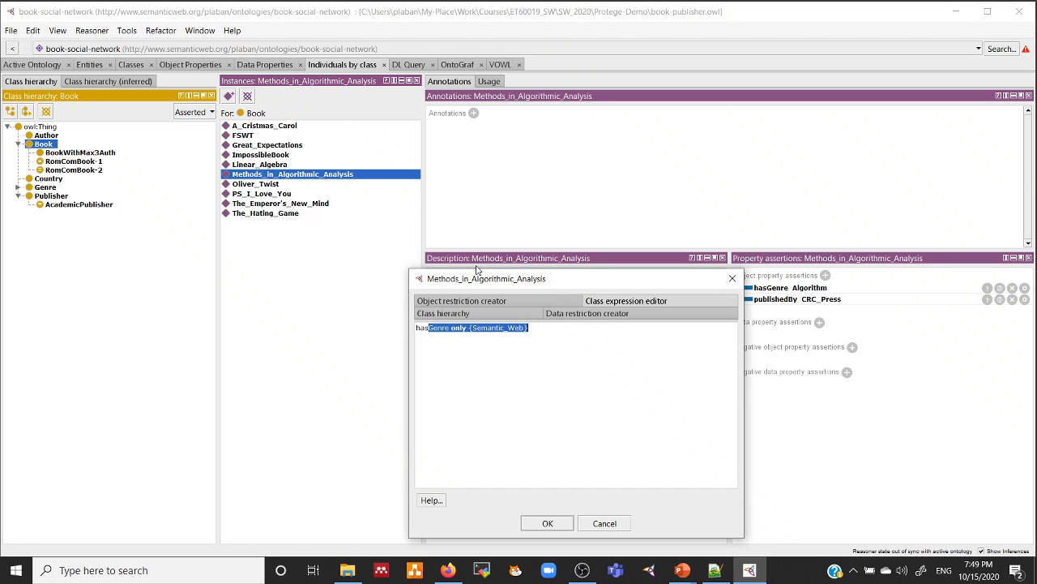
key(Right)
key(BackSpace)
key(BackSpace)
key(BackSpace)
key(BackSpace)
key(BackSpace)
key(BackSpace)
key(BackSpace)
key(BackSpace)
key(BackSpace)
key(BackSpace)
key(BackSpace)
key(BackSpace)
key(BackSpace)
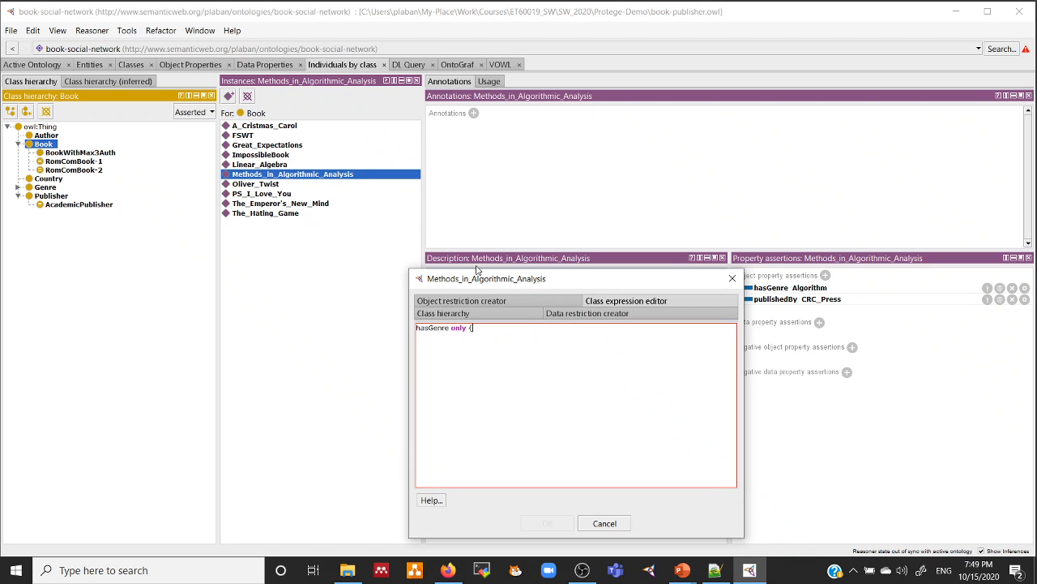
key(Tab)
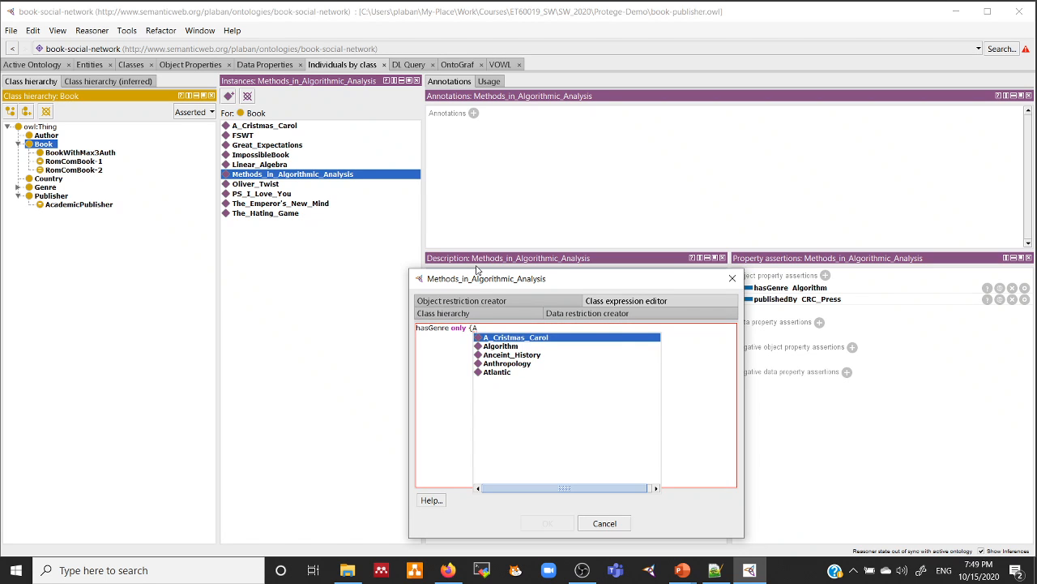
key(Down)
key(Return)
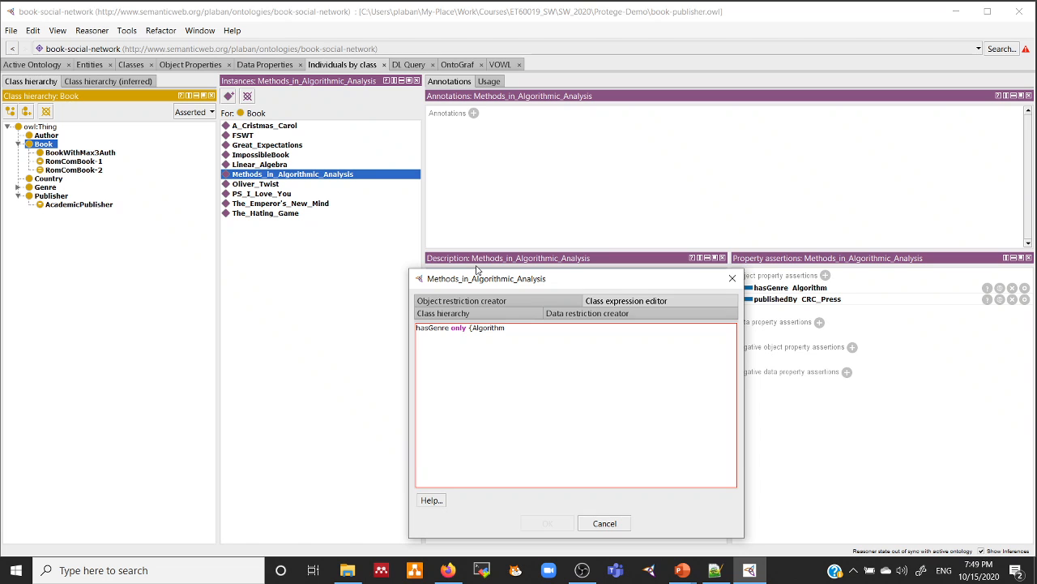
text(})
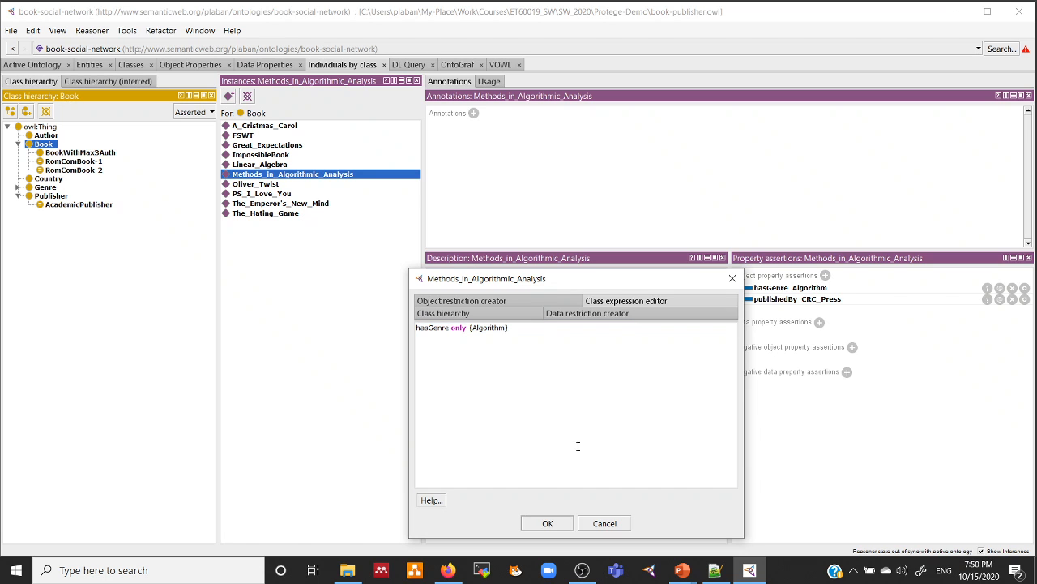
click(539, 523)
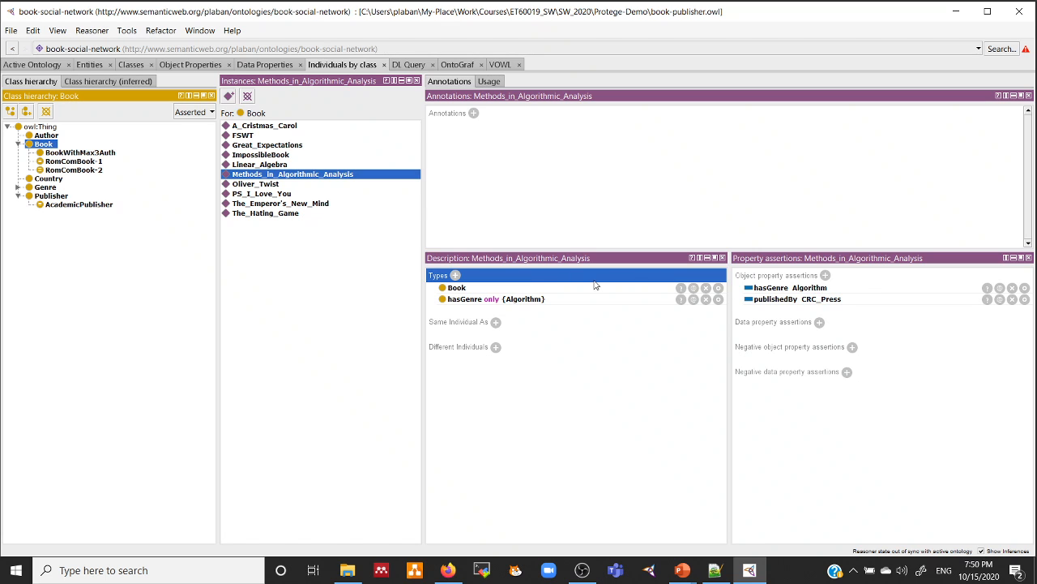
Add the closure axiom published only {FSWT, Methods_in_Algorithmic_Analysis} to the types of the Publisher individual CRC_Press.
click(243, 135)
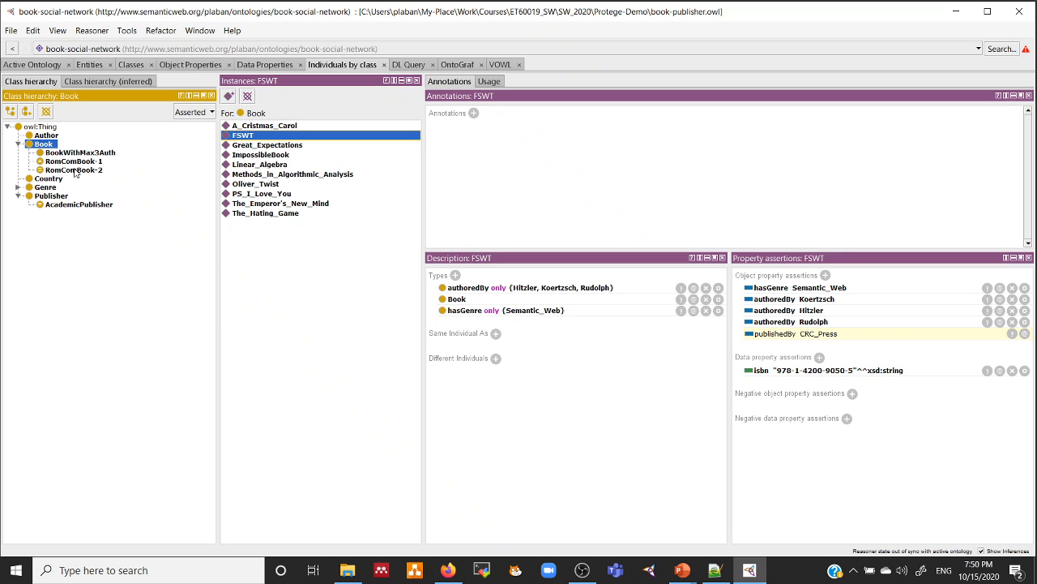
click(63, 206)
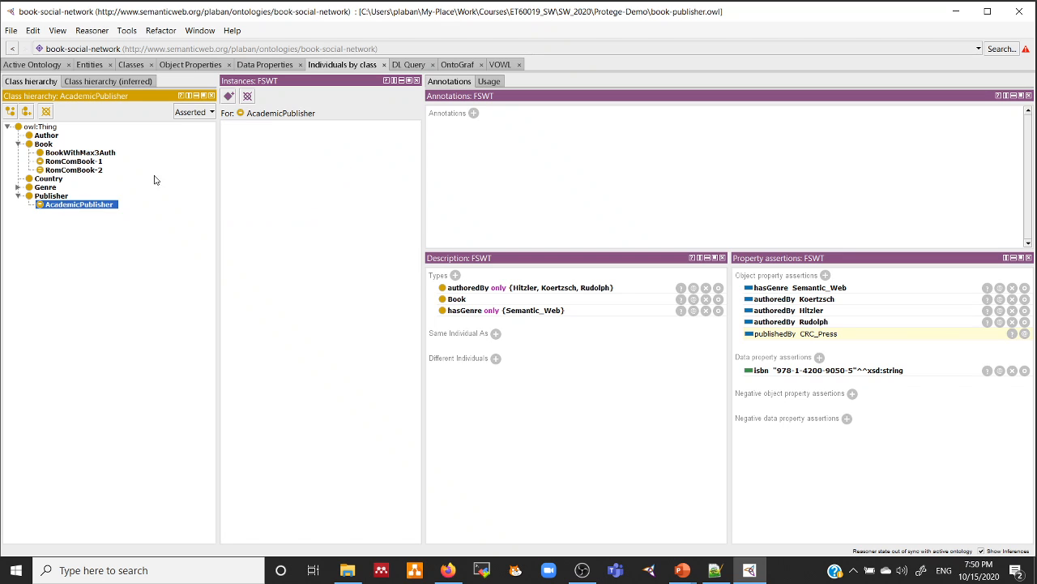
click(51, 196)
click(241, 136)
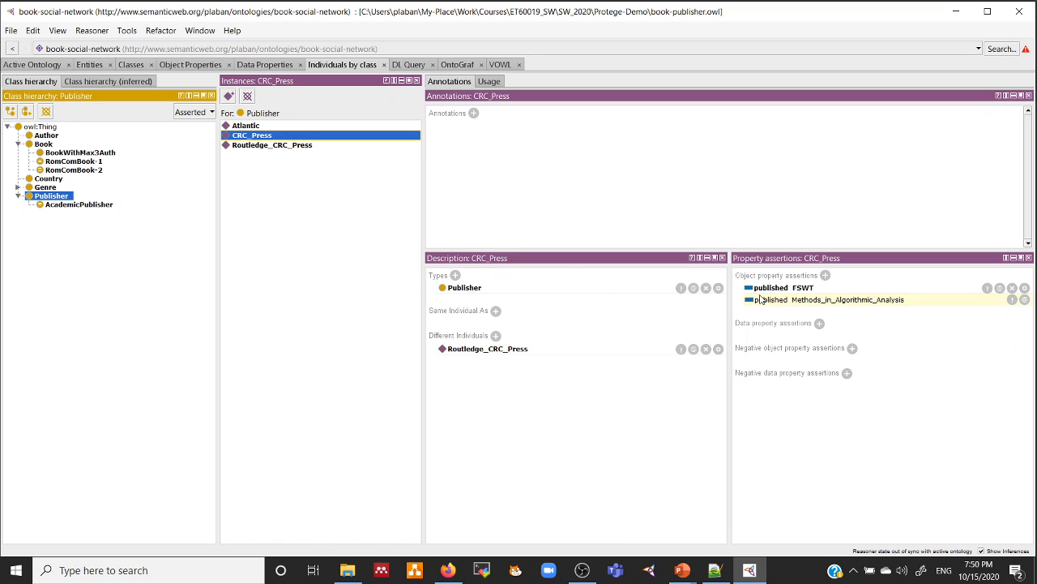
click(455, 275)
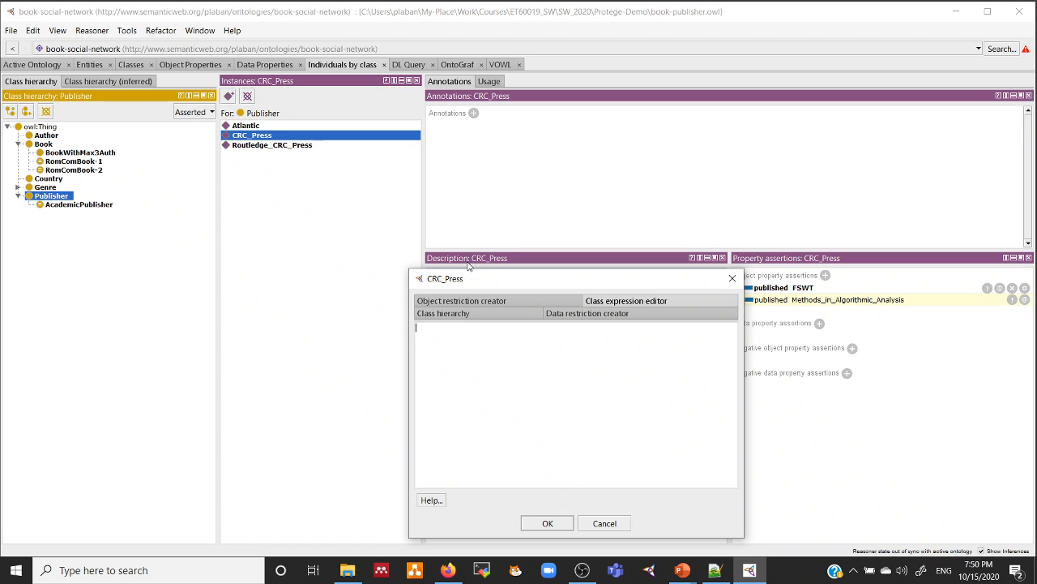
text(Publishe)
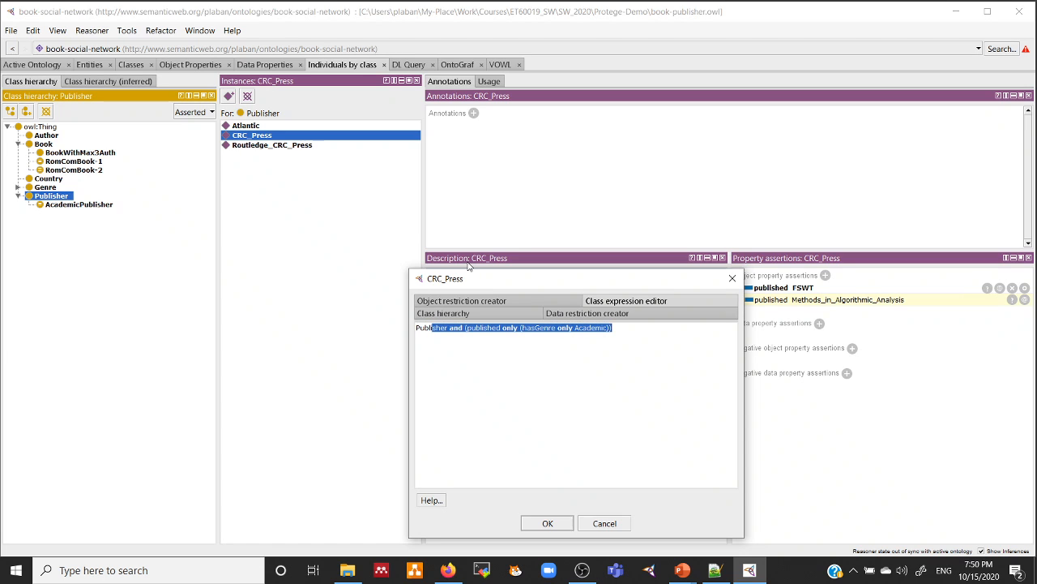
text(d)
key(BackSpace)
key(BackSpace)
key(BackSpace)
key(BackSpace)
key(BackSpace)
key(BackSpace)
key(BackSpace)
key(BackSpace)
key(BackSpace)
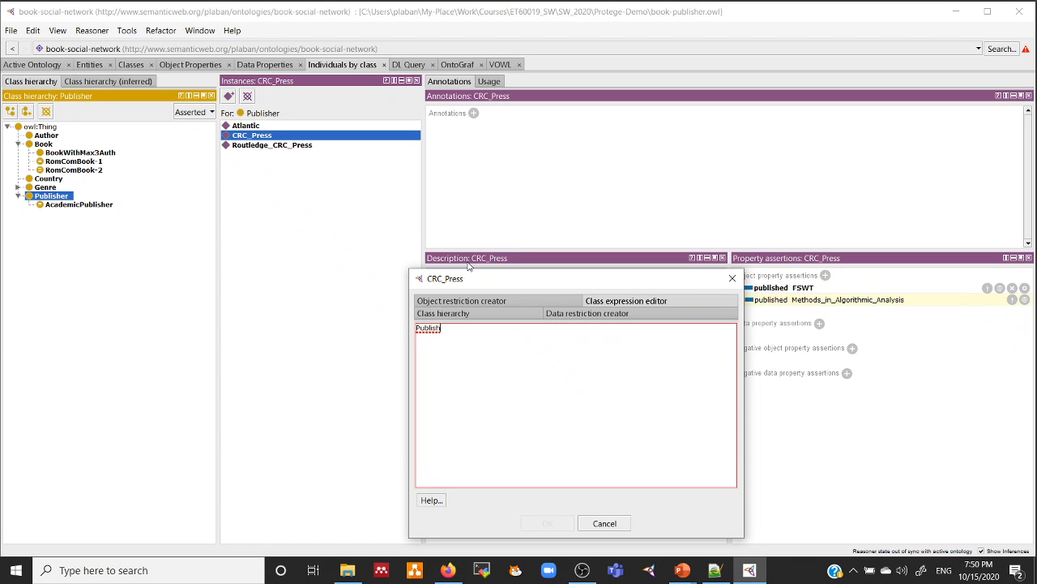
text(Publ)
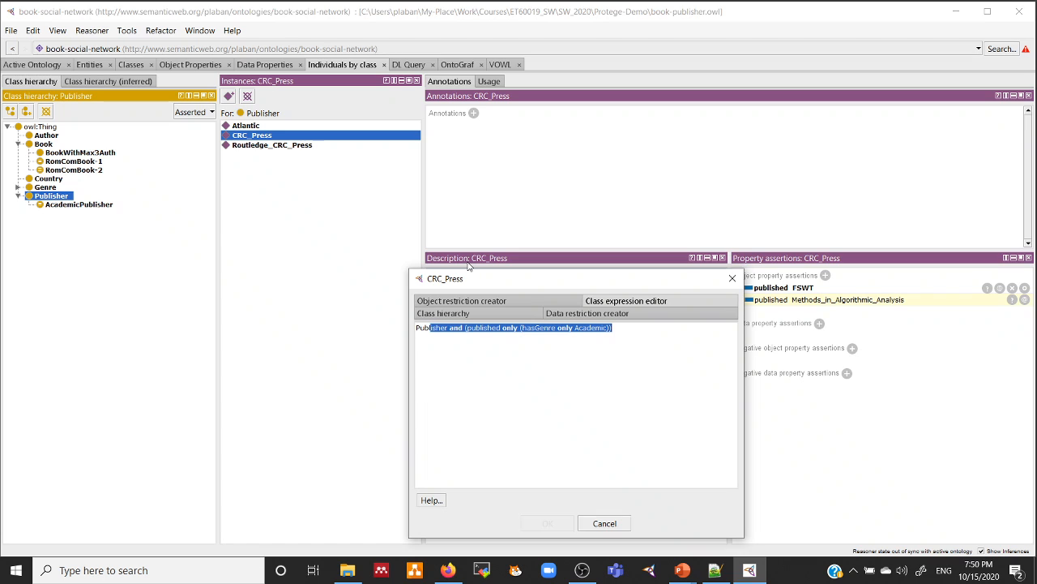
text(is)
key(ctrl+space)
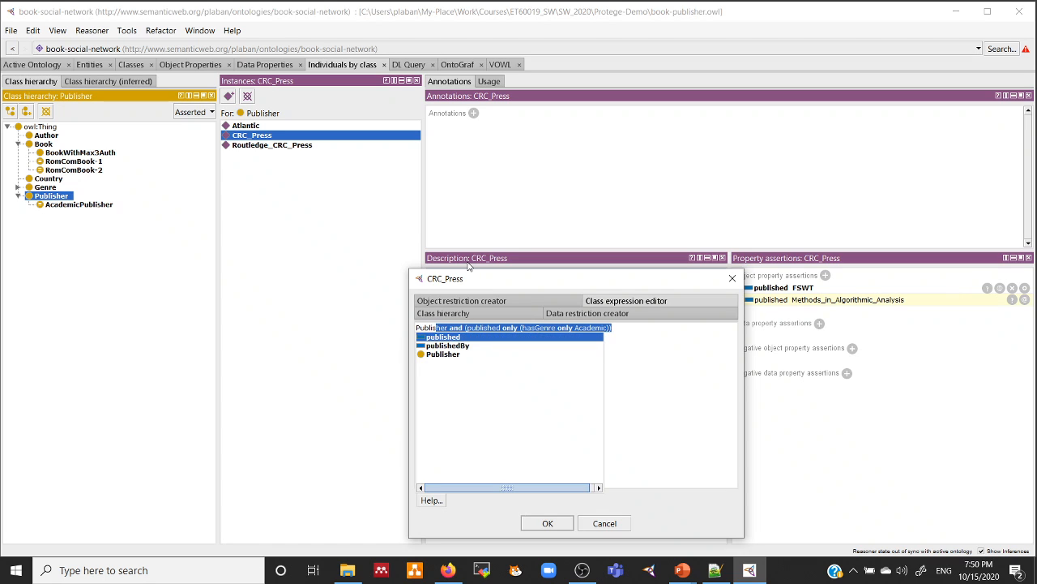
key(Return)
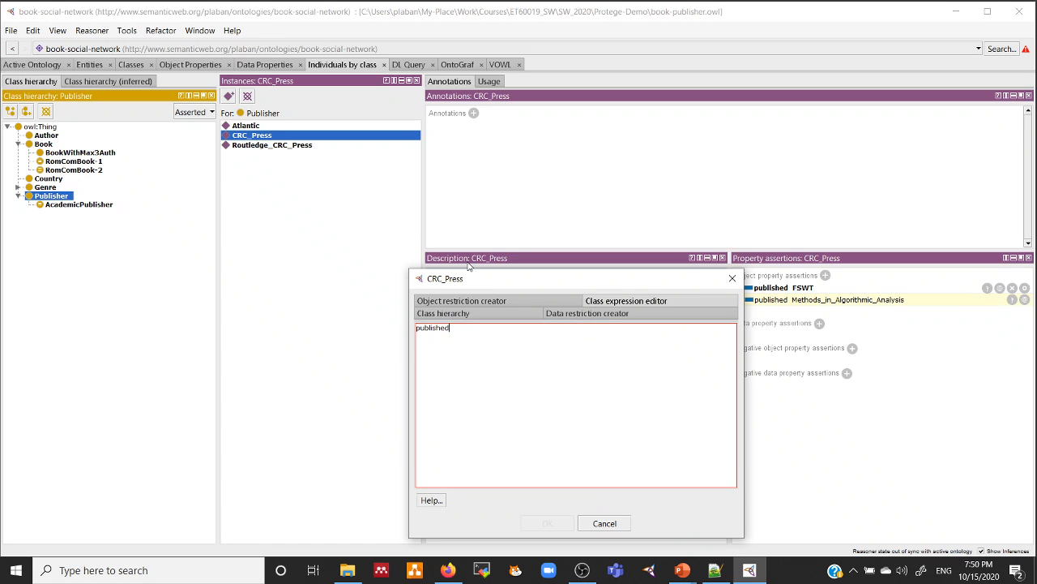
text(only)
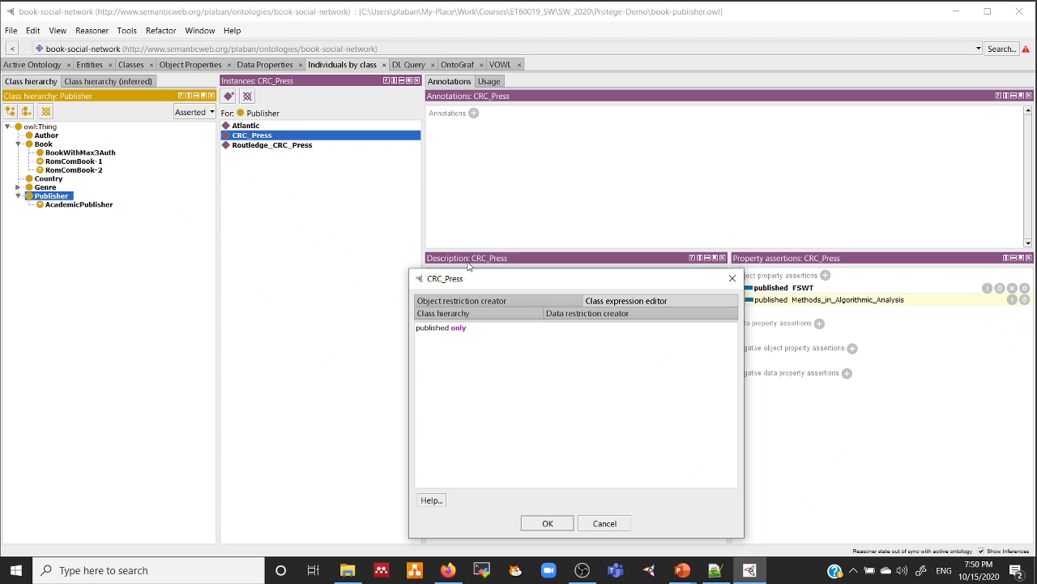
text( {})
text(FSWT)
text(, Meth})
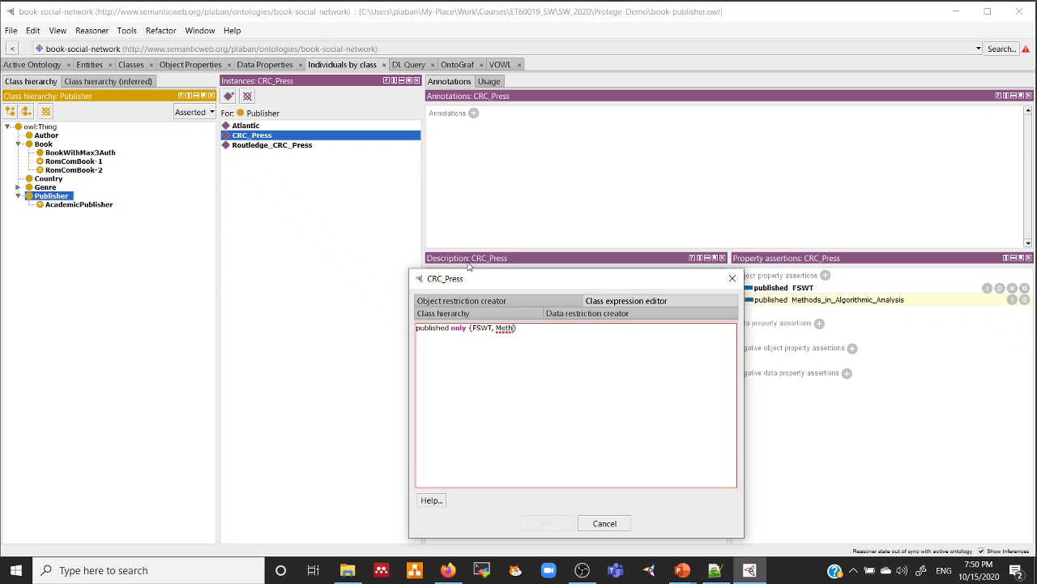
key(ctrl+space)
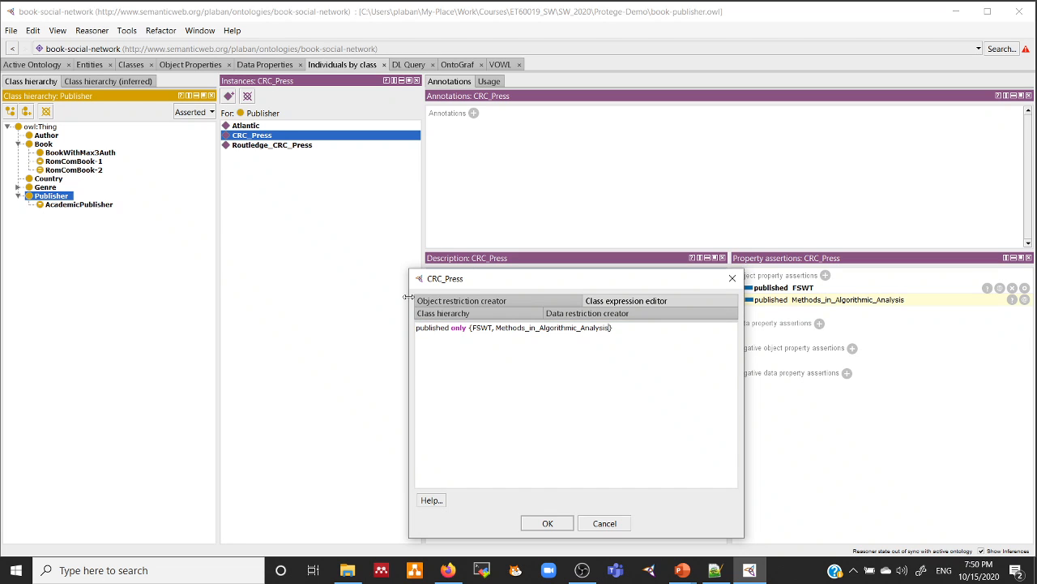
click(548, 523)
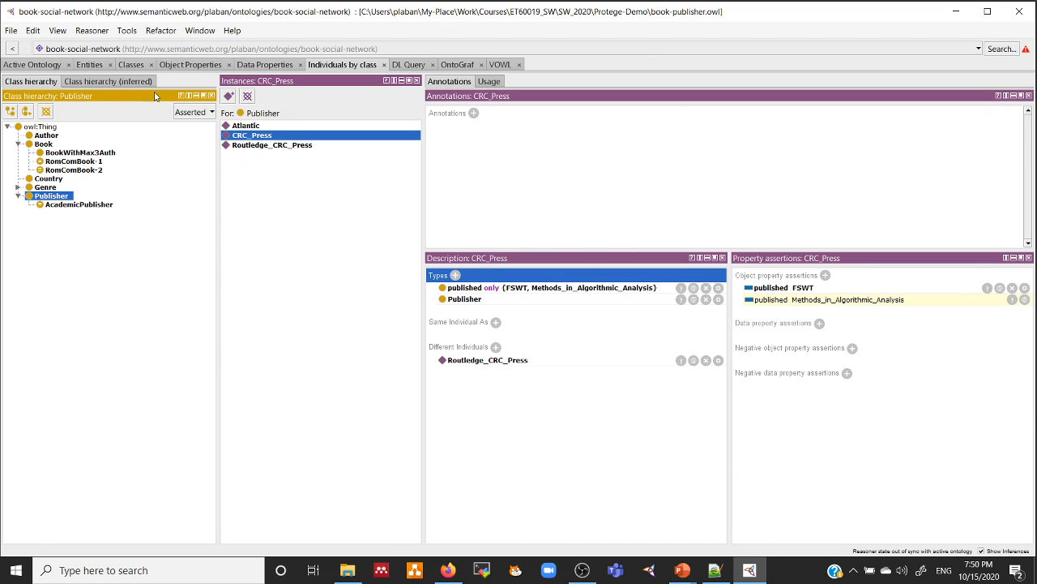
Synchronize the reasoner to update the inferred instances of the class AcademicPublisher, and display the ontology's VOWL graph.
click(131, 65)
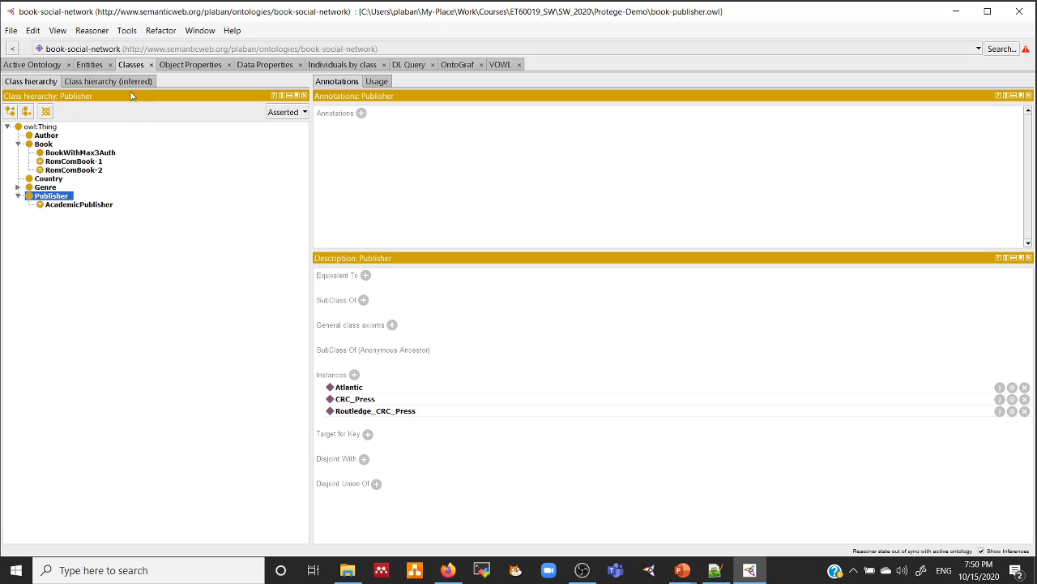
click(84, 205)
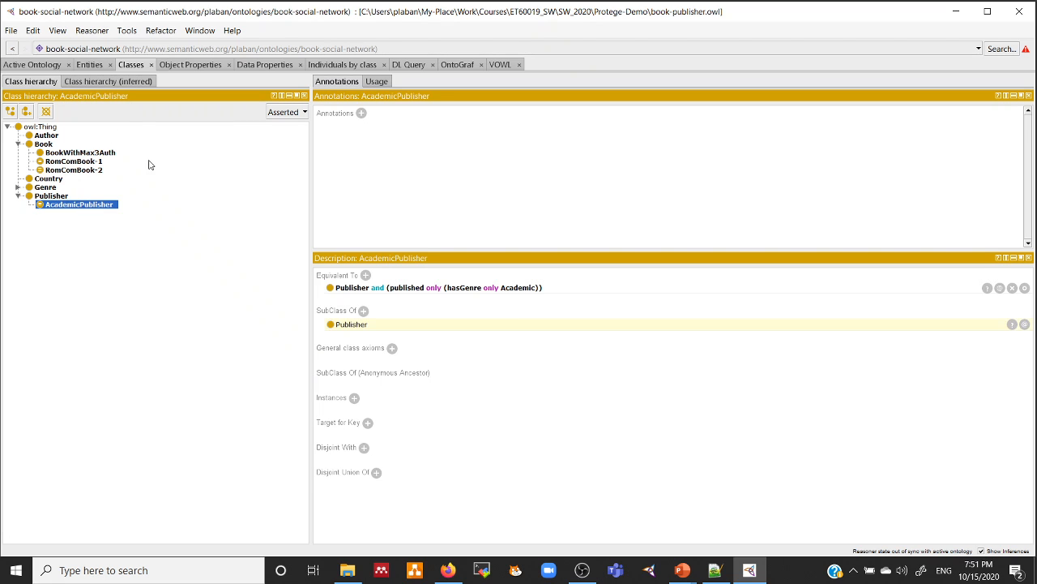
click(91, 30)
click(118, 63)
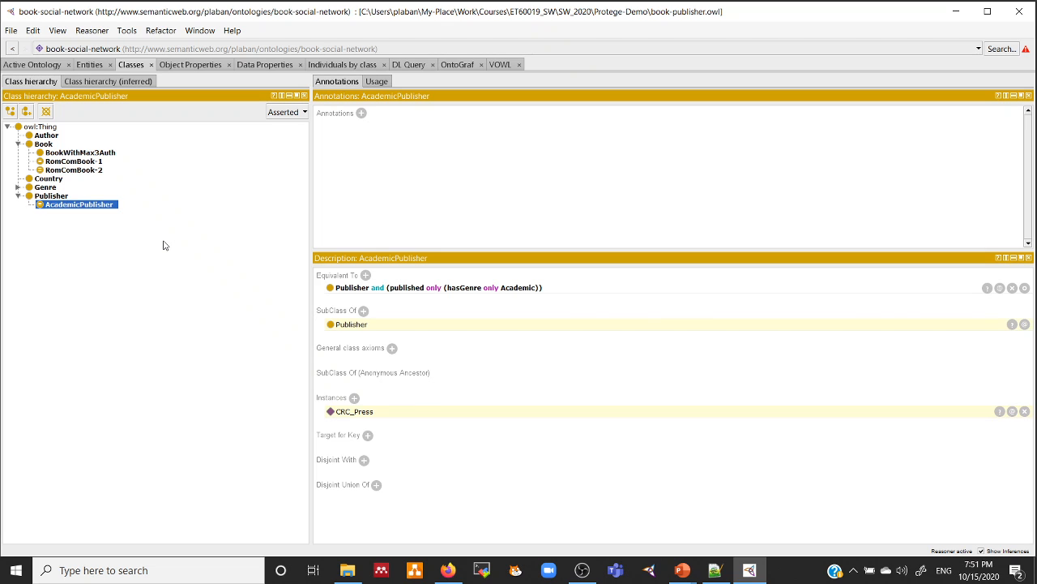
click(504, 68)
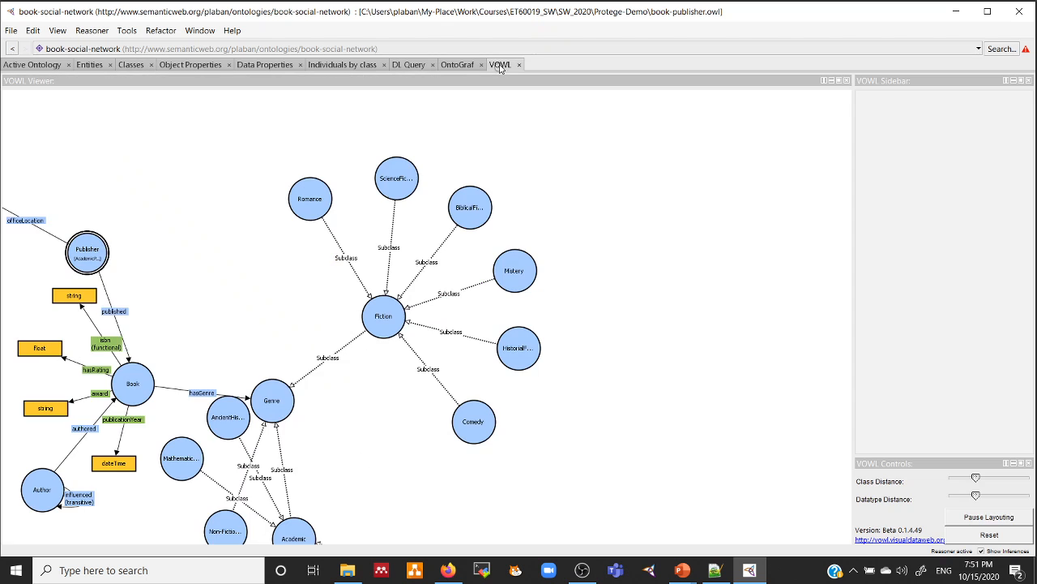
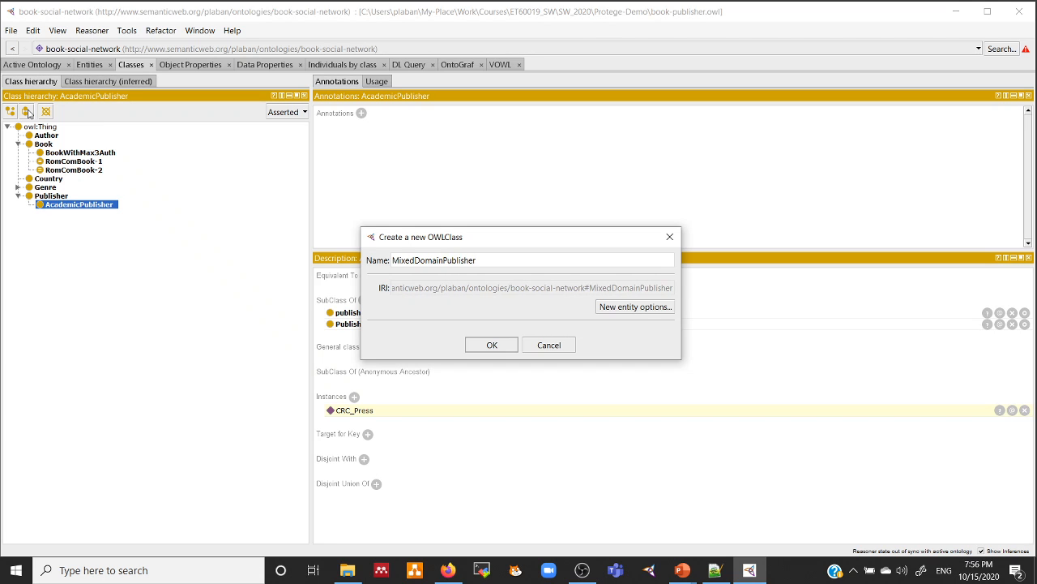
Create the class MixedDomainPublisher and move it directly under owl:Thing.
key(Return)
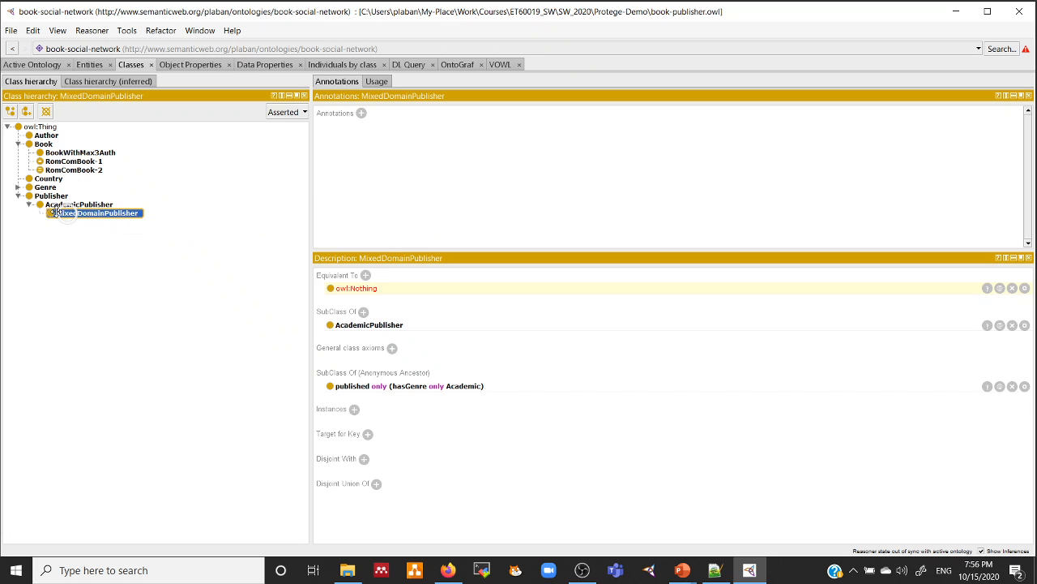
drag(30, 202, 30, 130)
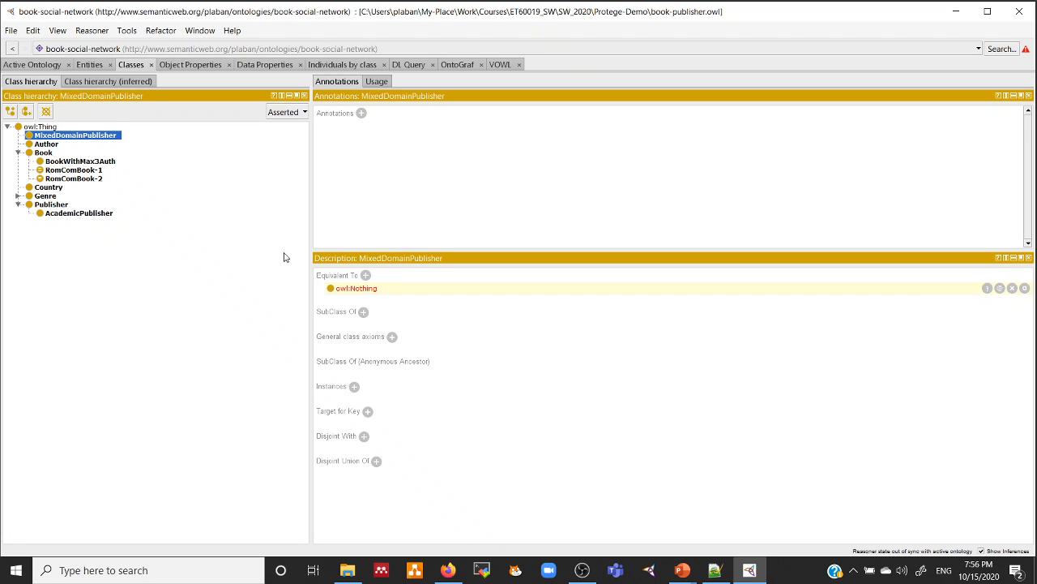
Begin an equivalent-class expression for MixedDomainPublisher with Publisher and (published some (hasGenre some Fiction).
click(366, 275)
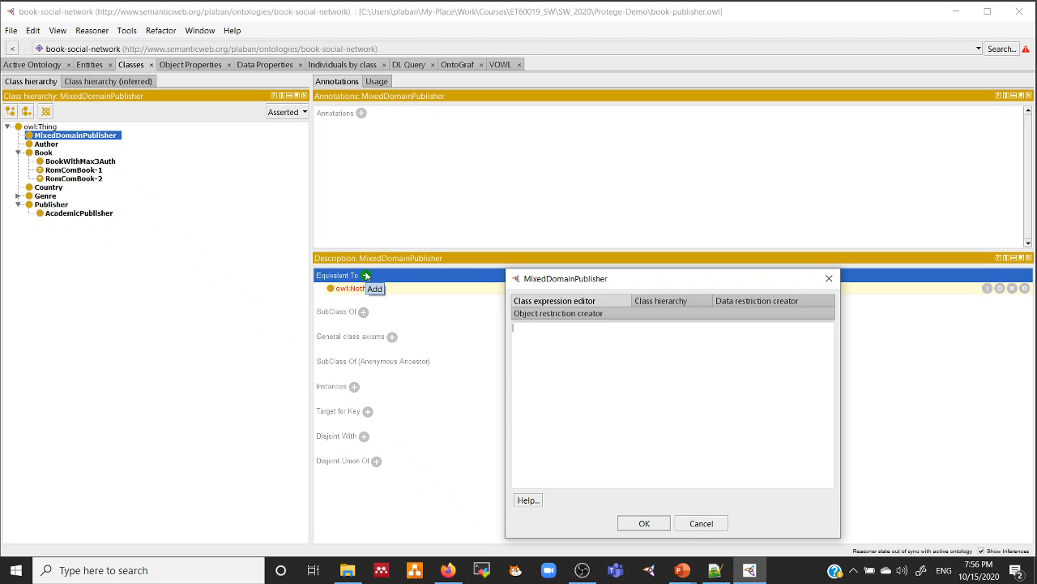
text(publ)
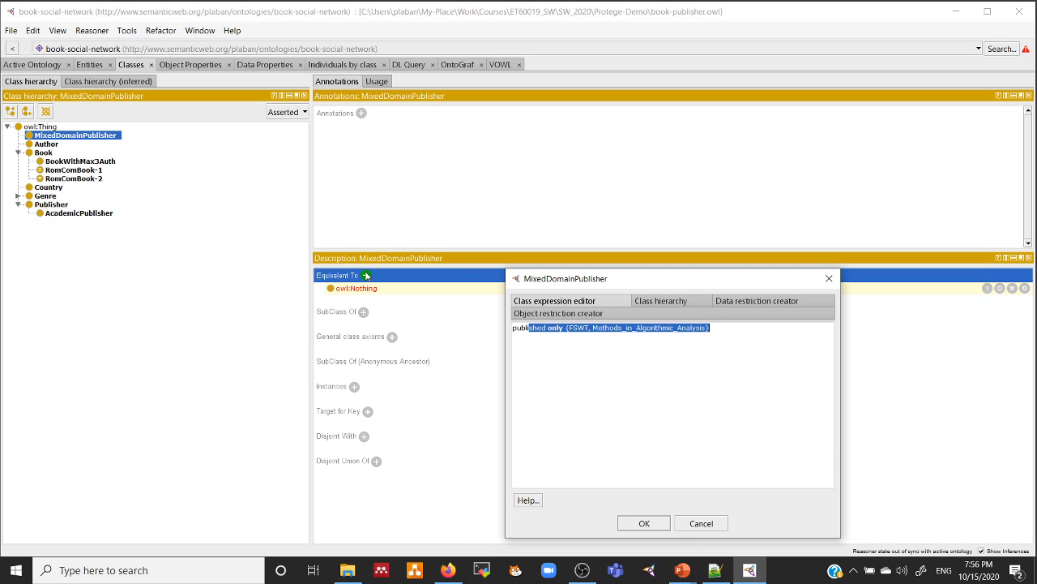
text(isher and )
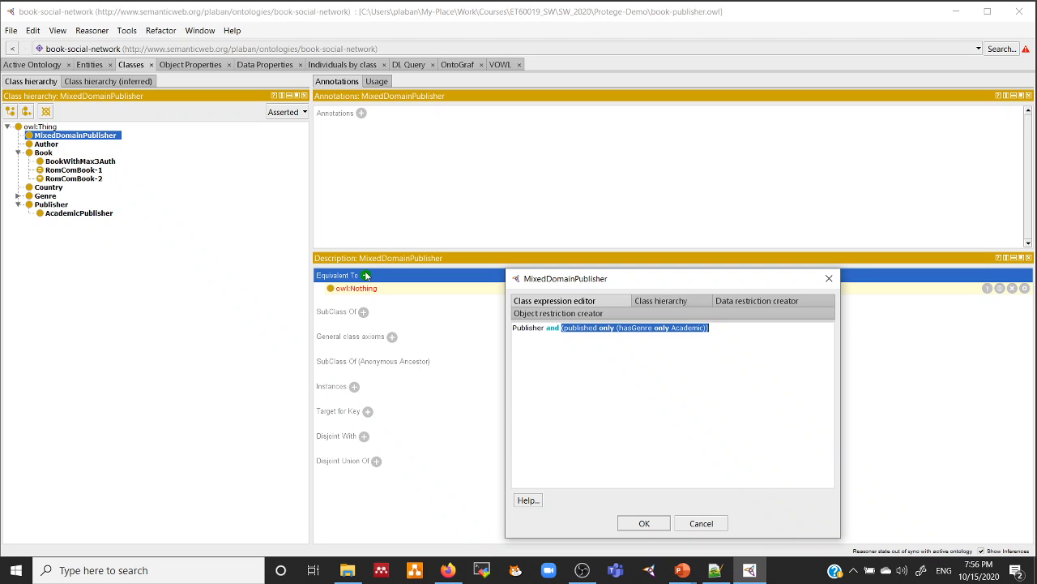
text((publishe)
text(d some)
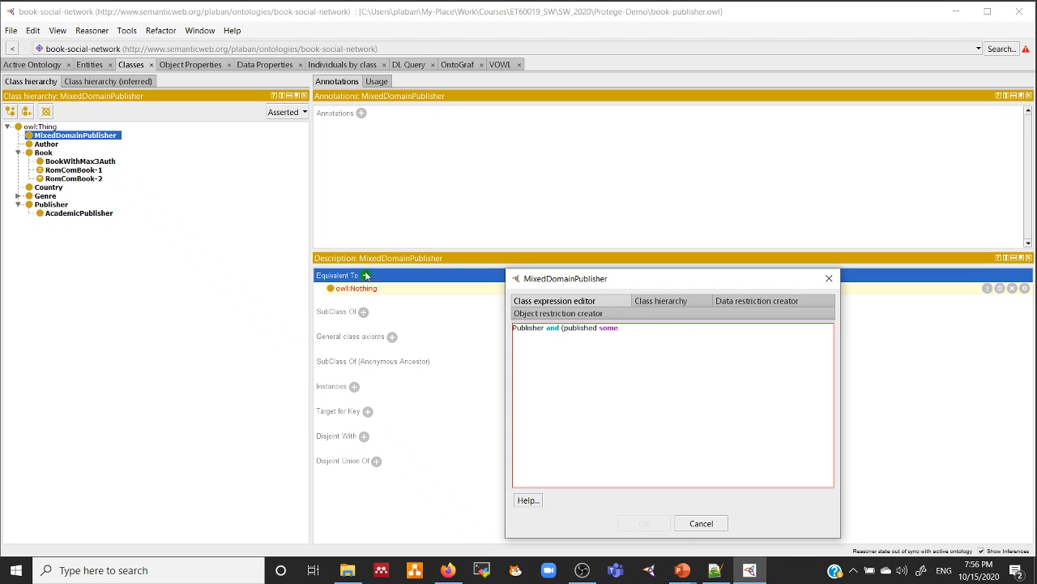
text( ())
text(hasG)
text(enre som)
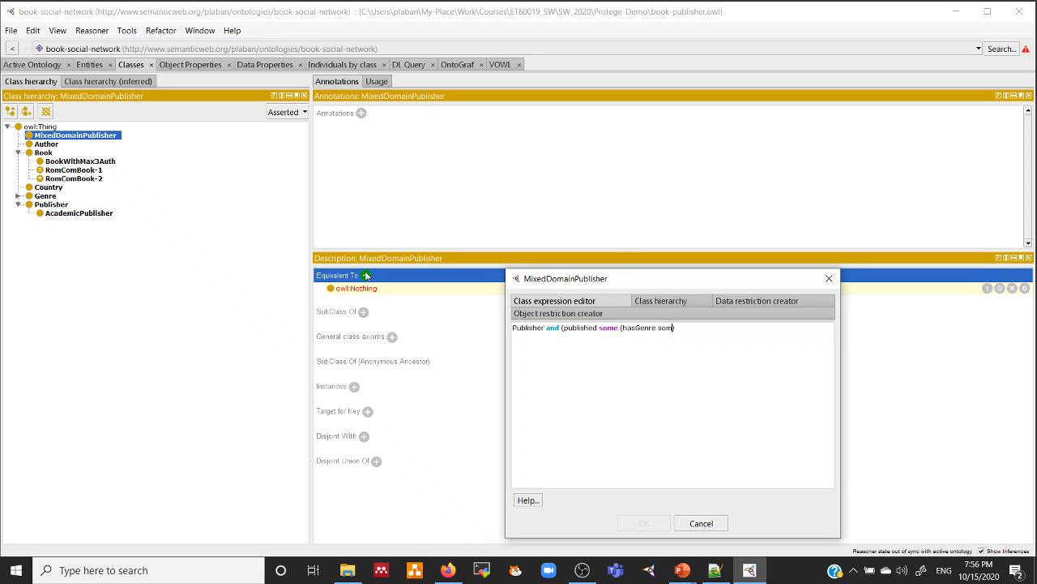
text(e )
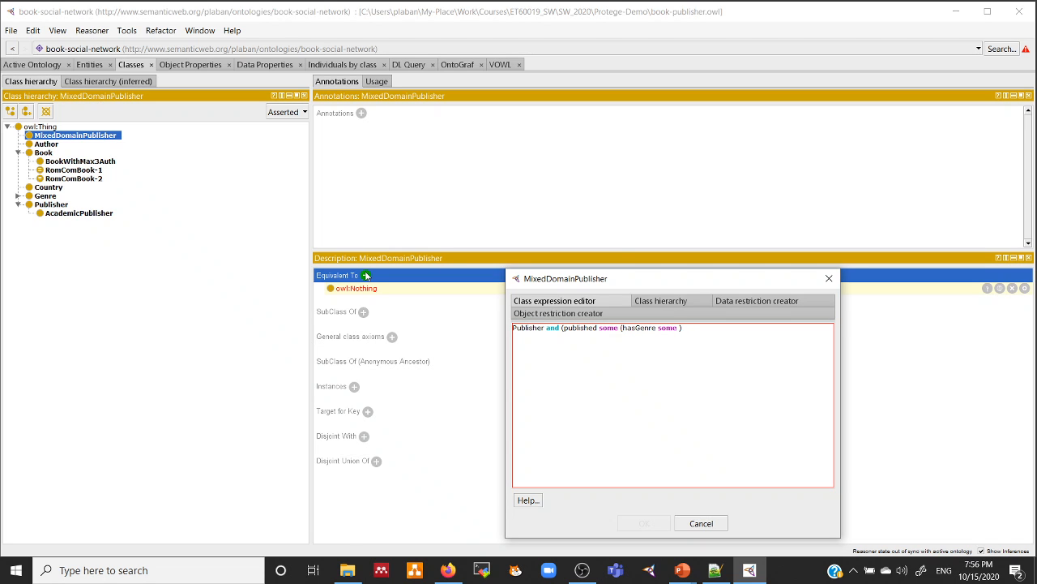
text(Fiction))
Append and (published some (hasGenre some Fiction)) as a second clause of the expression, closing the parentheses of both published clauses.
text( and )
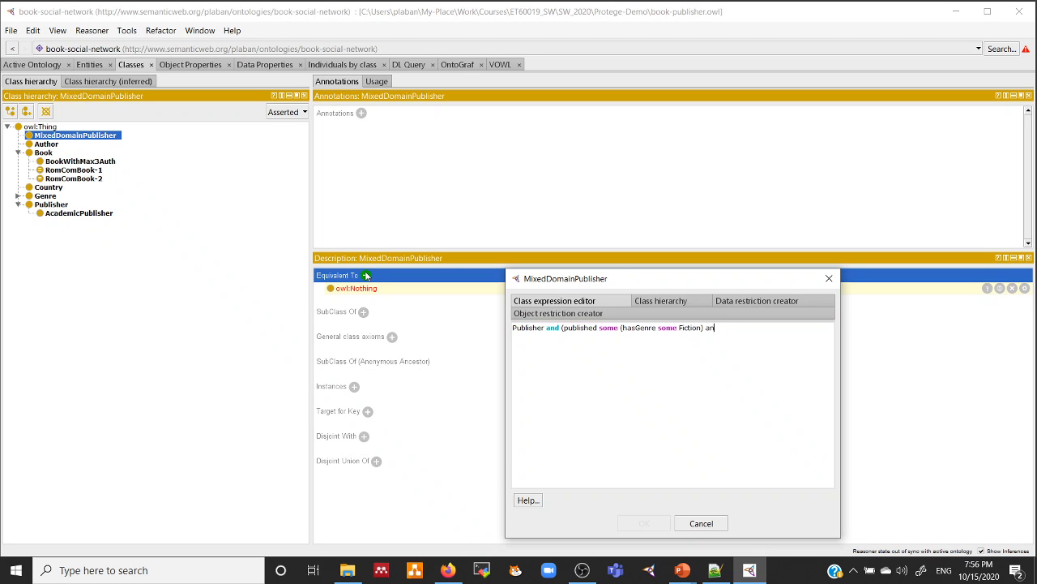
text(())
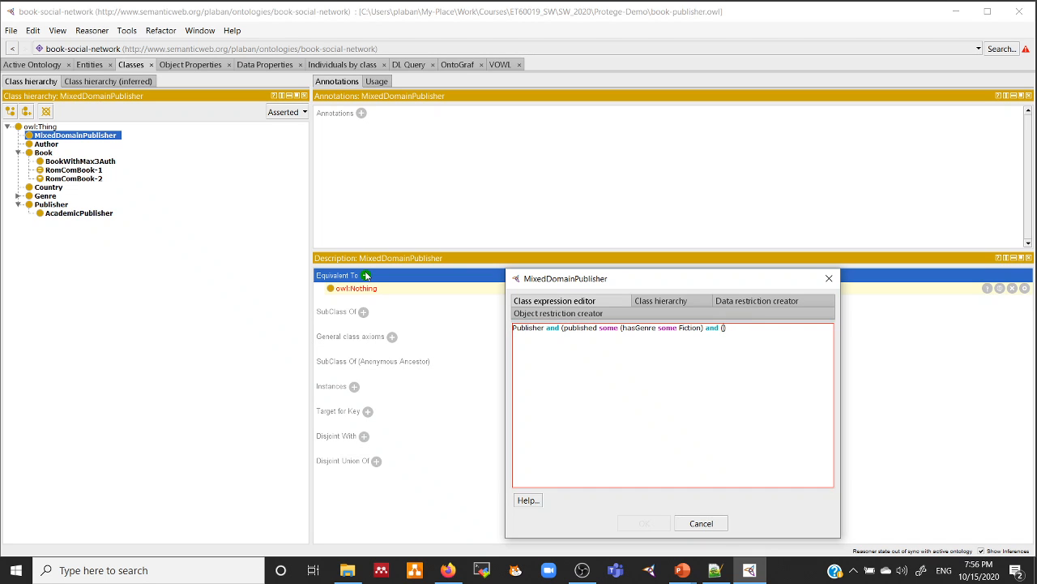
key(Left)
key(shift+Left)
key(shift+Left)
key(shift+Left)
key(shift+Left)
key(shift+Left)
key(shift+Left)
key(shift+Left)
key(shift+Left)
key(shift+Left)
key(shift+Left)
key(shift+Left)
key(shift+Left)
key(shift+Left)
key(shift+Left)
key(shift+Left)
key(shift+Left)
key(shift+Left)
key(shift+Left)
key(shift+Left)
key(shift+Left)
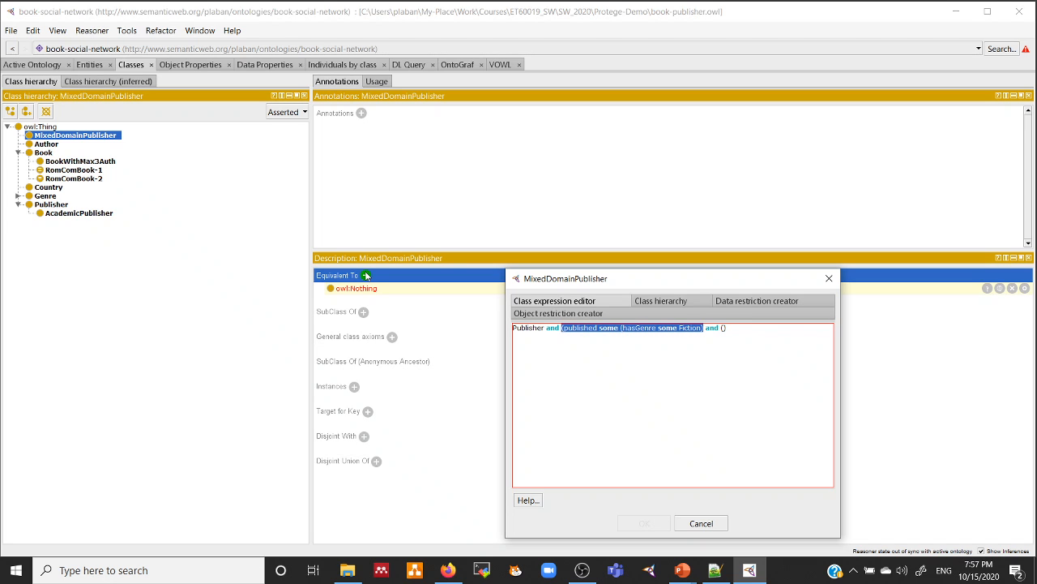
key(Left)
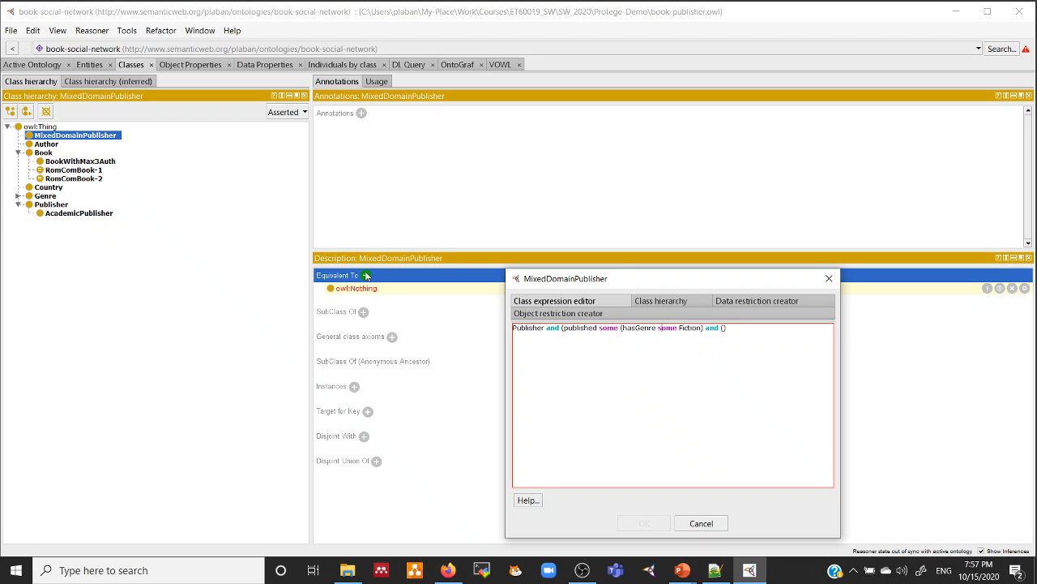
key(Right)
key(Right)
key(Right)
key(Right)
key(Right)
key(Right)
key(Right)
key(Right)
key(Right)
key(Right)
key(Right)
key(BackSpace)
key(BackSpace)
text((published some (hasGenre some Fiction))
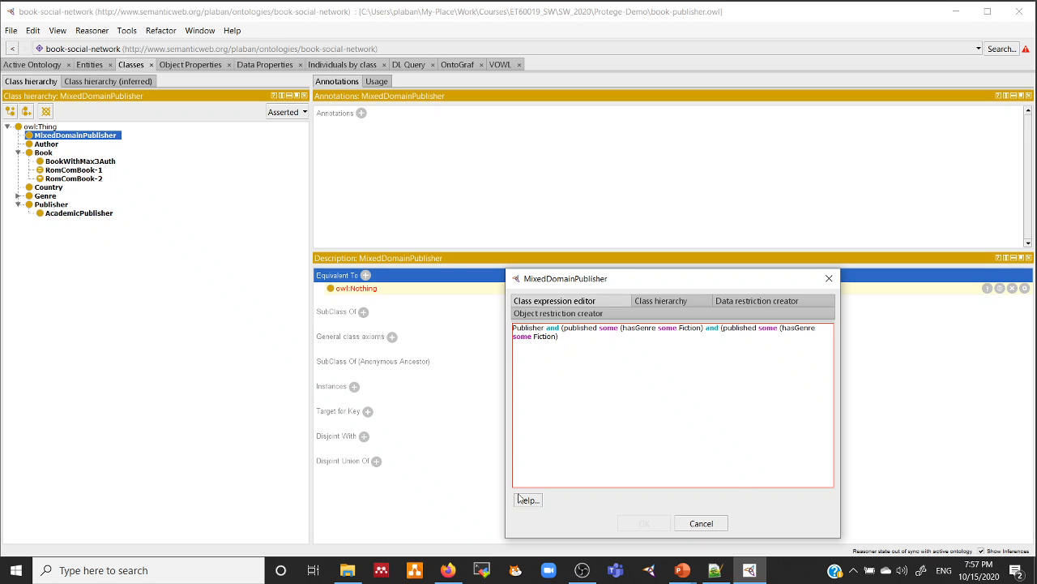
mouse_move(562, 422)
key(Down)
text())
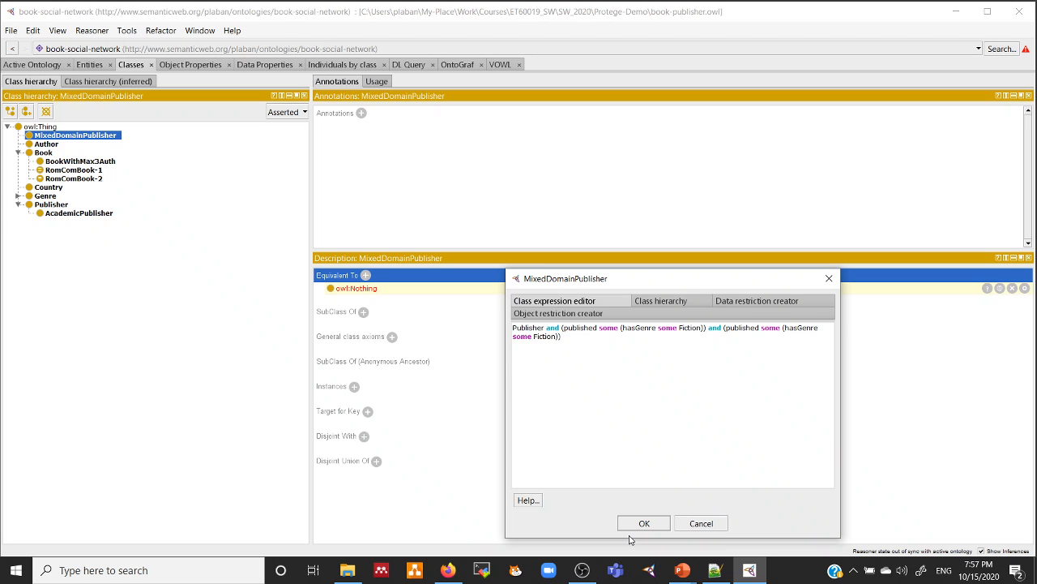
Replace the genre Fiction with Academic in the second published clause of MixedDomainPublisher's equivalent-class expression.
click(556, 337)
key(BackSpace)
key(BackSpace)
key(BackSpace)
key(BackSpace)
key(BackSpace)
key(BackSpace)
key(BackSpace)
text(A)
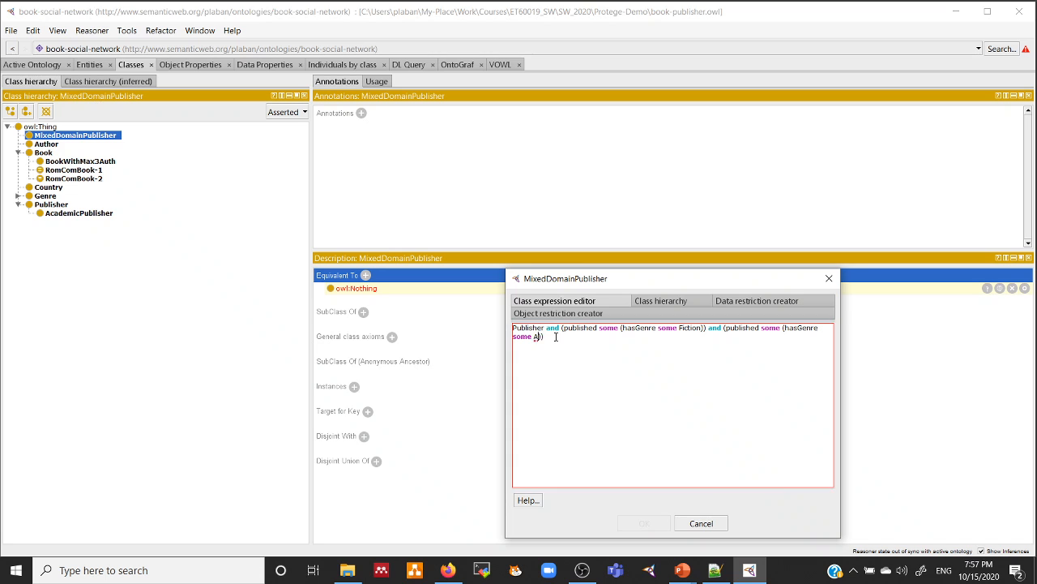
text(ca)
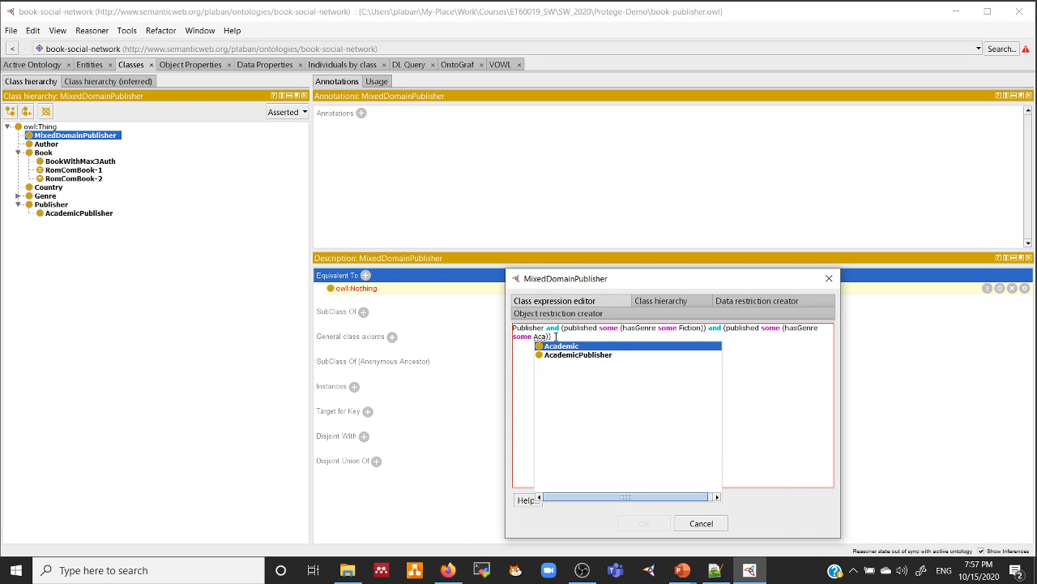
key(Return)
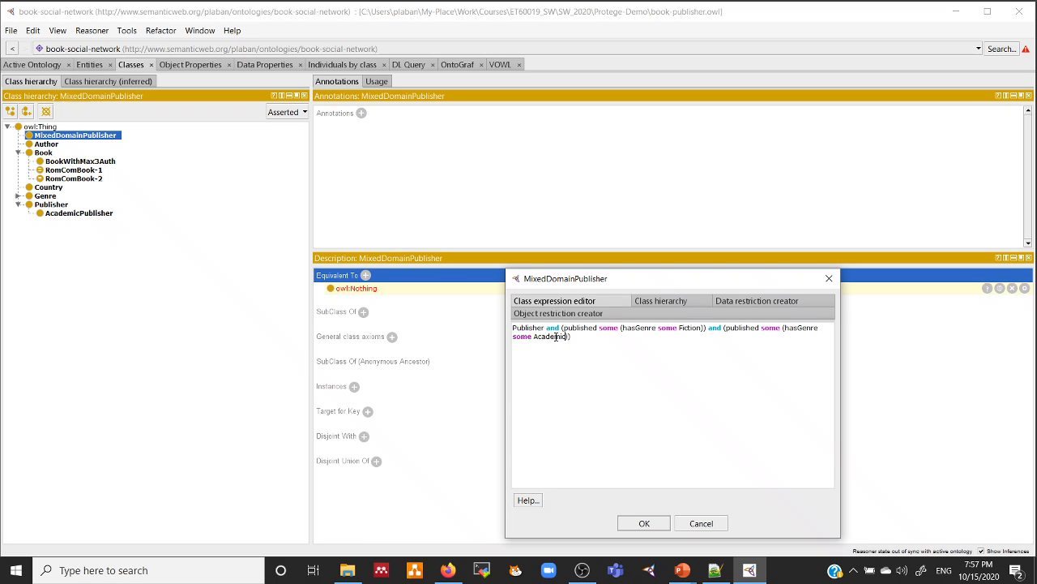
Save MixedDomainPublisher's equivalent-class expression and display the assertions of the Publisher individual Atlantic.
click(646, 523)
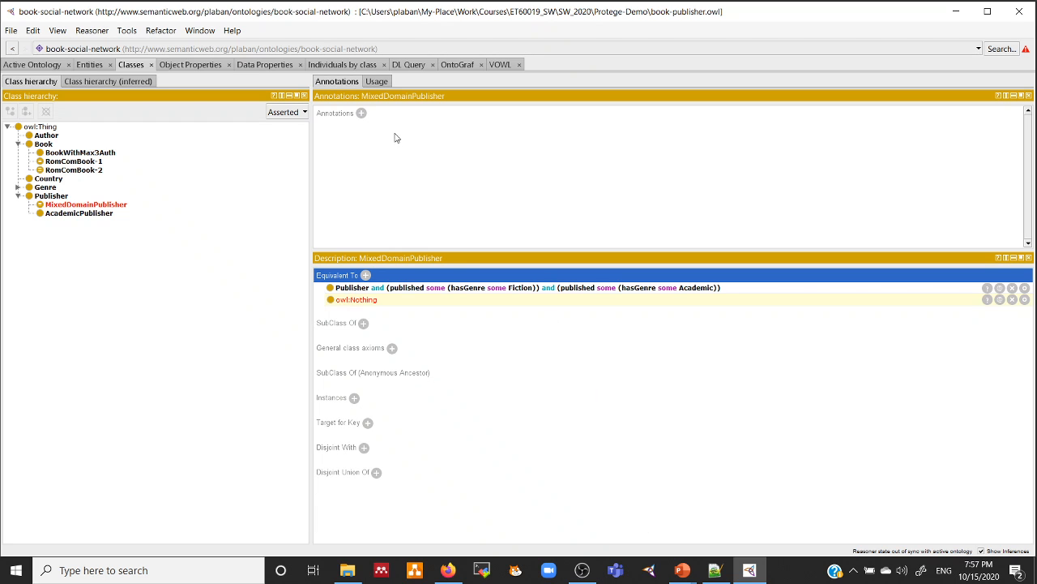
click(331, 64)
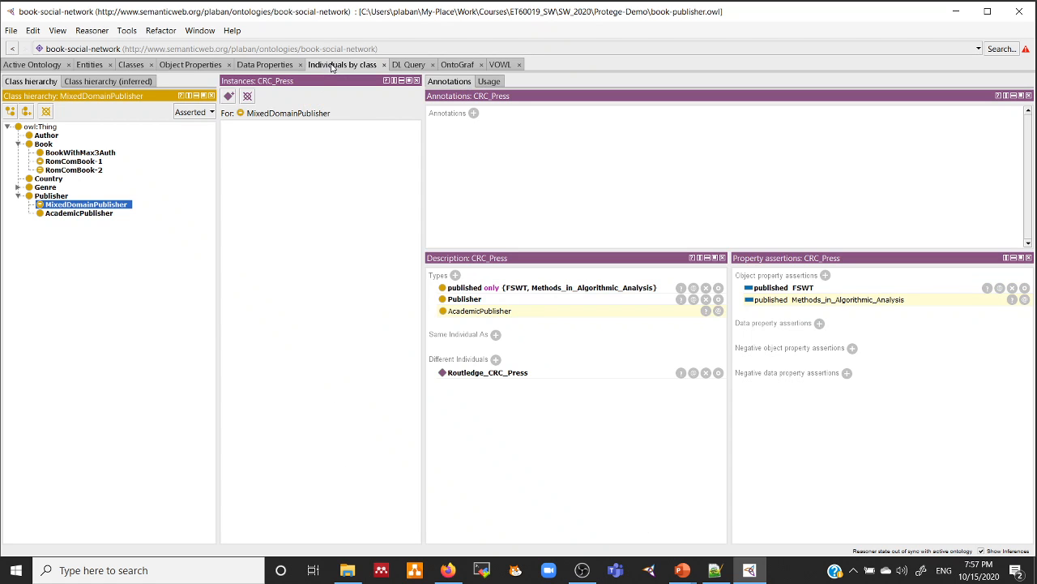
click(42, 196)
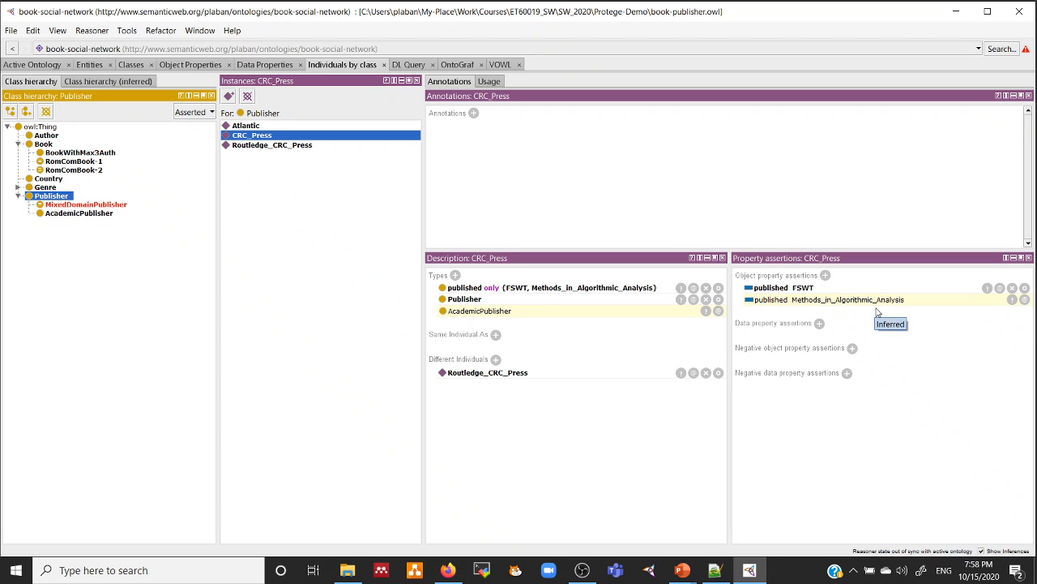
click(243, 127)
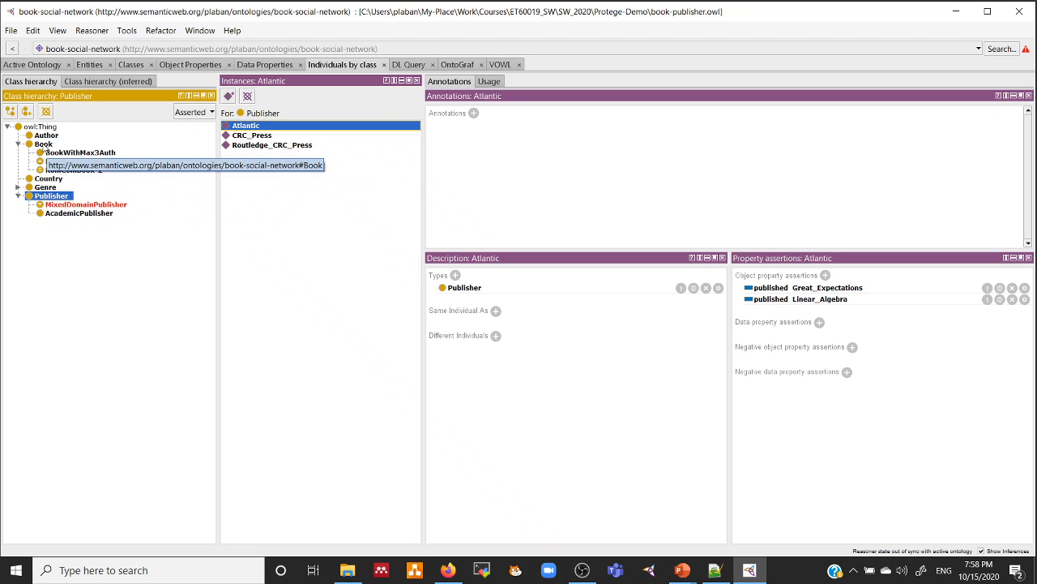
Examine the genre assertions of the books Great_Expectations and Linear_Algebra, then return to the publisher Atlantic.
click(43, 143)
click(260, 146)
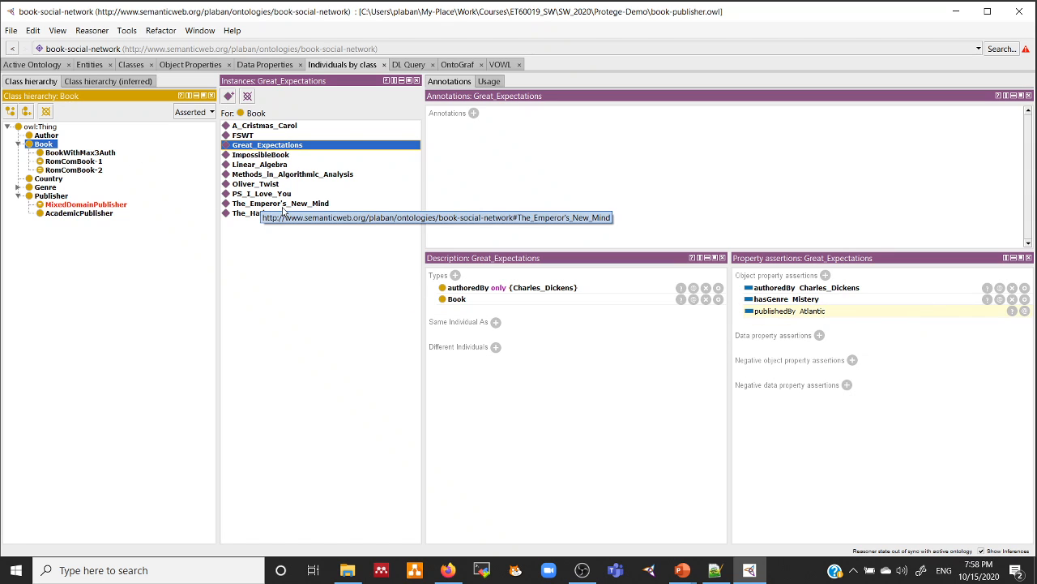
click(265, 165)
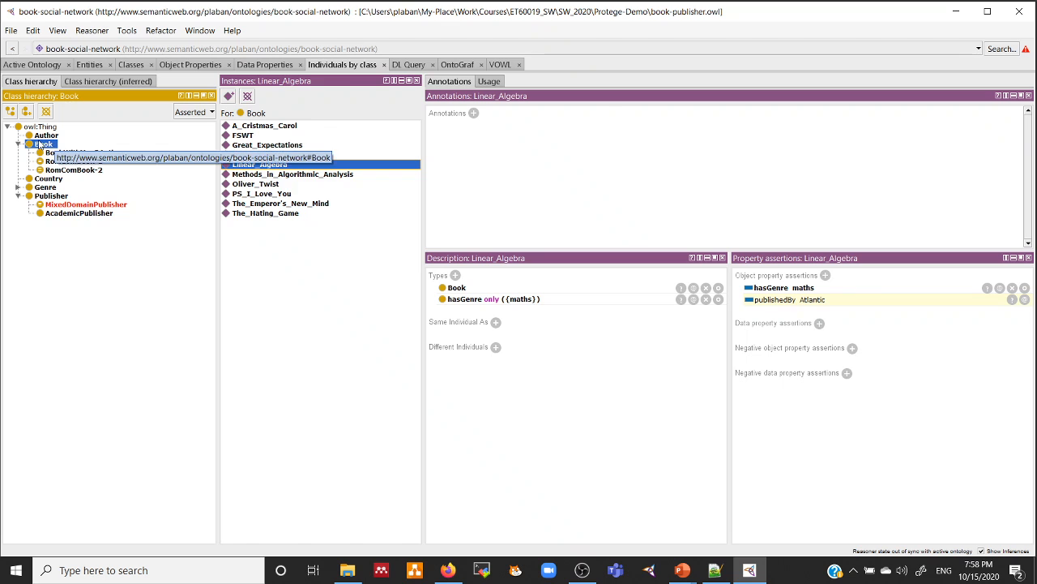
click(47, 197)
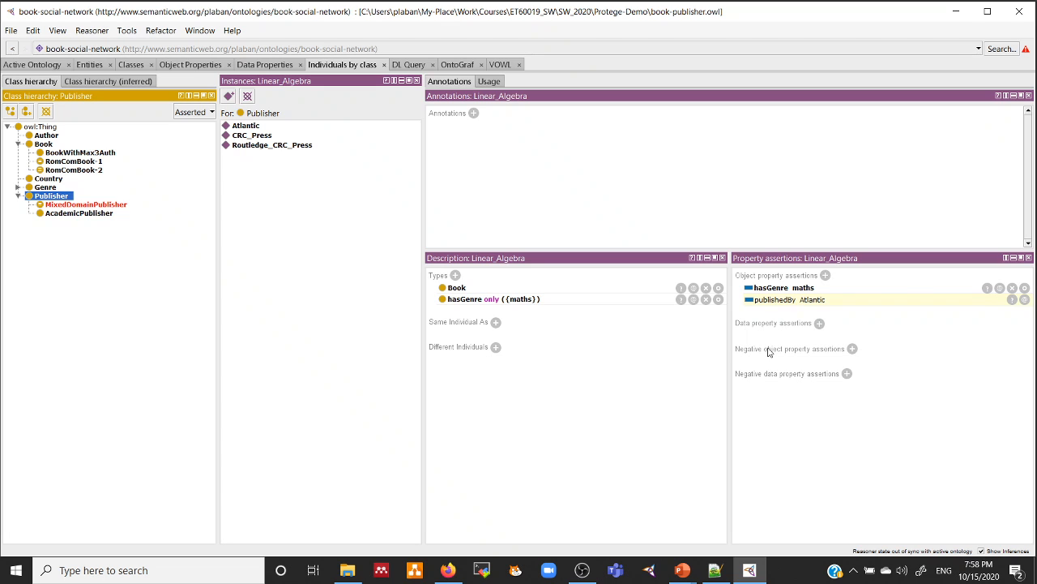
click(252, 126)
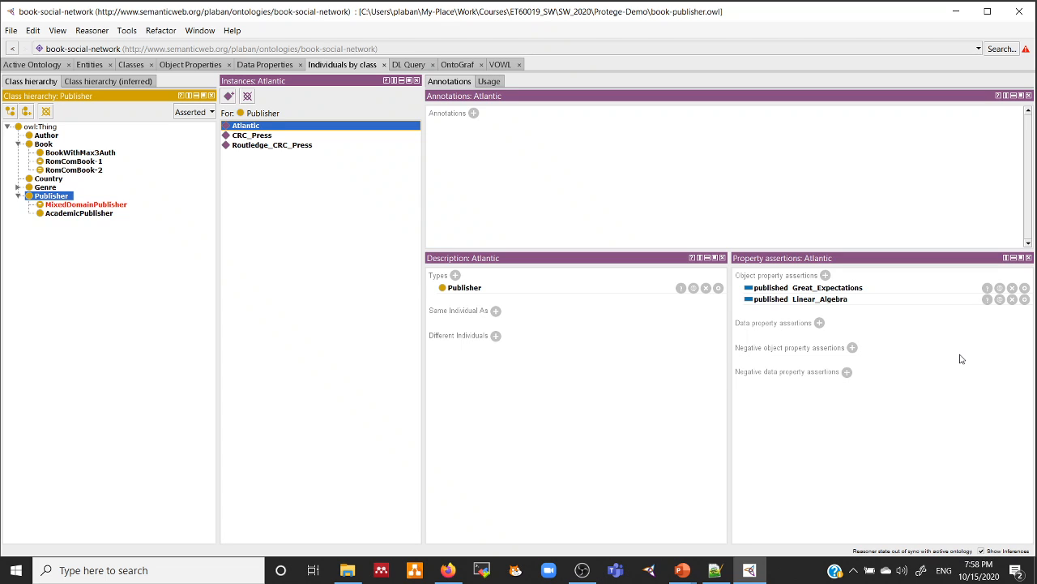
Open the MixedDomainPublisher class description and synchronize the reasoner to update its inferred instances.
click(131, 64)
click(98, 204)
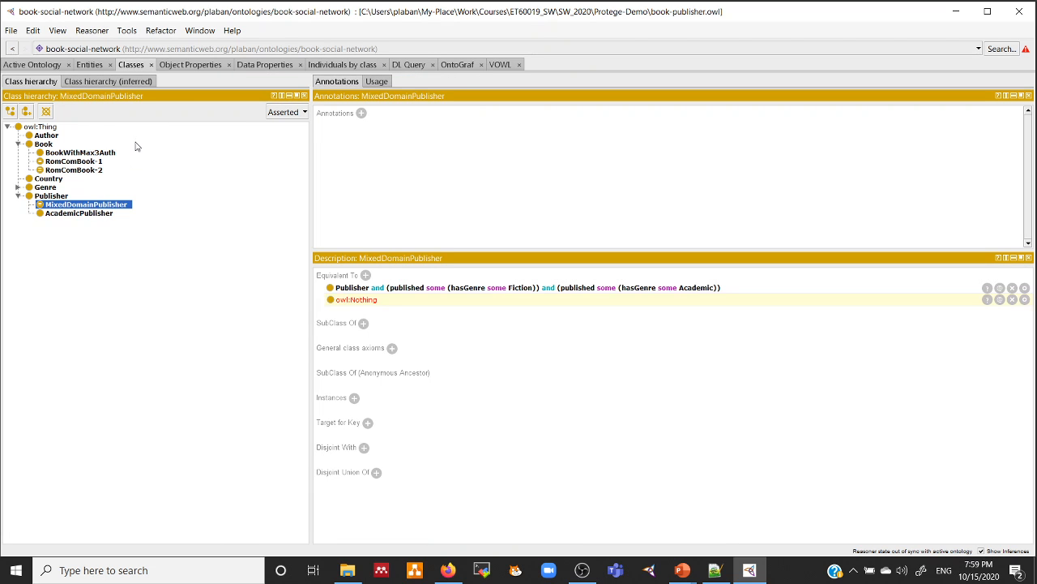
click(98, 32)
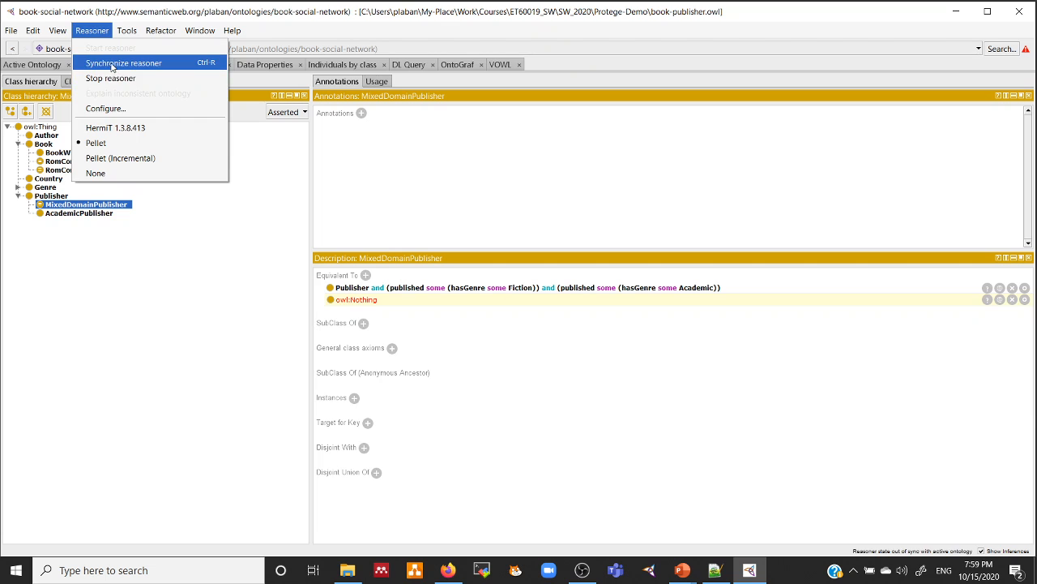
click(113, 64)
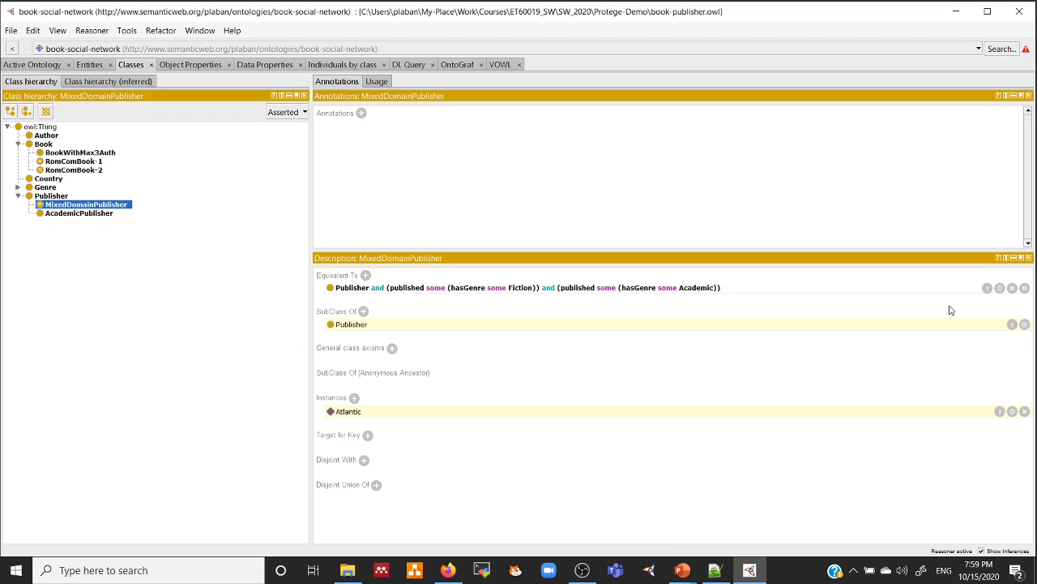
Remove the second (published some from MixedDomainPublisher's equivalent-class expression, along with the extra closing parenthesis after each of Fiction and Academic.
click(1024, 288)
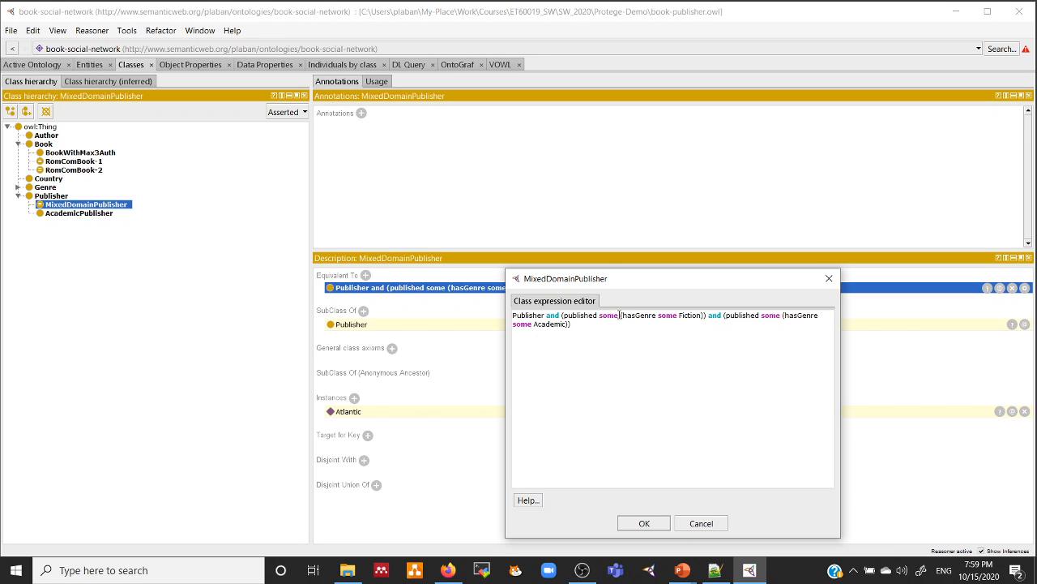
click(706, 316)
key(Delete)
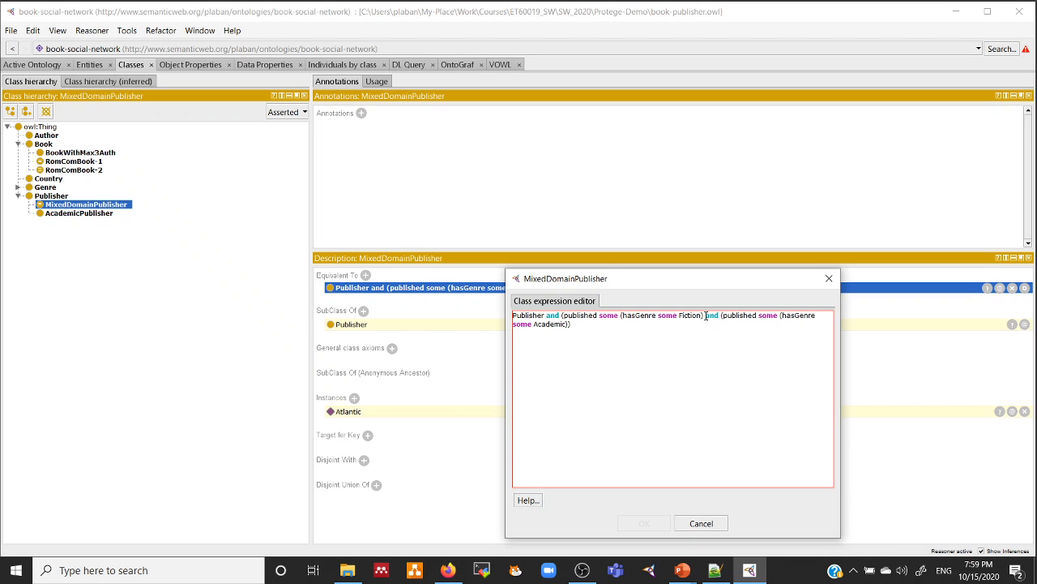
key(Right)
key(Right)
key(Right)
key(Right)
key(shift+Right)
key(shift+Right)
key(shift+Right)
key(shift+Right)
key(shift+Right)
key(shift+Right)
key(shift+Right)
key(shift+Right)
key(shift+Right)
key(shift+Right)
key(shift+Right)
key(shift+Right)
key(shift+Right)
key(shift+Right)
key(shift+Right)
key(shift+Right)
key(Delete)
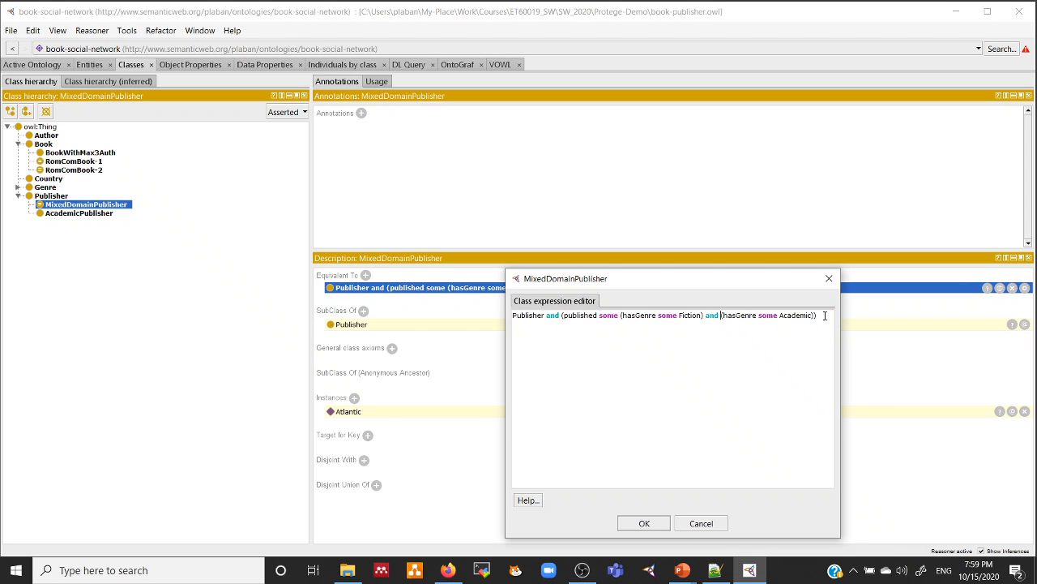
key(BackSpace)
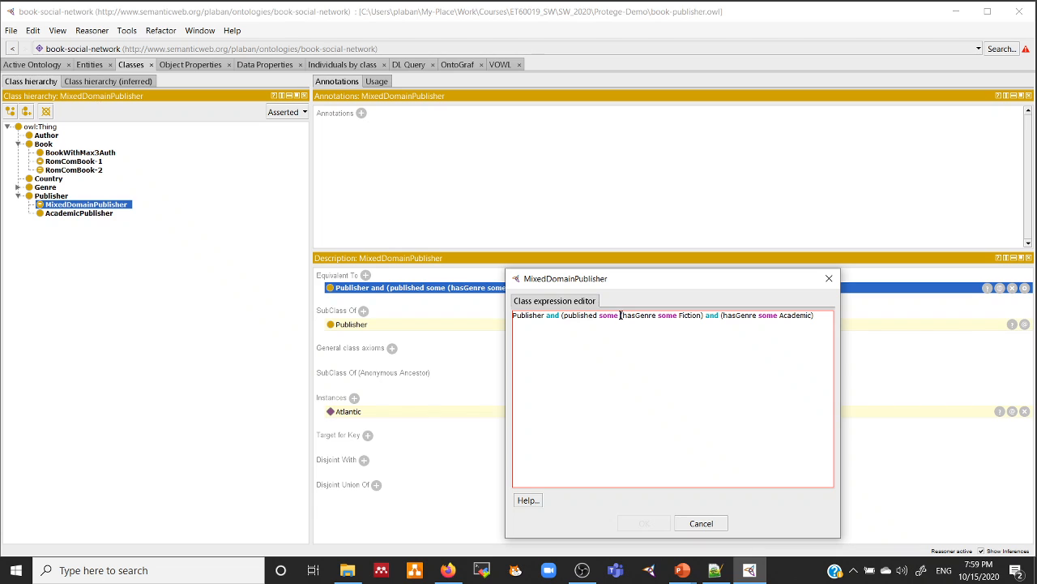
Group the genre clauses as published some ((hasGenre some Fiction) and (hasGenre some Academic)), close the outer parenthesis and save the expression.
text(()
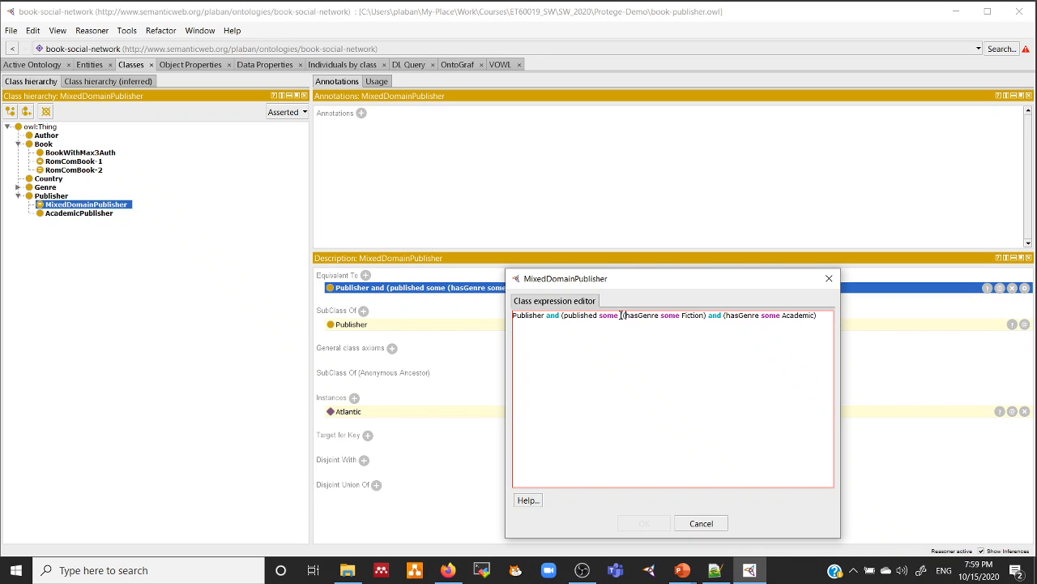
key(Right)
key(Right)
key(Right)
key(Right)
key(Right)
key(Right)
key(Right)
key(Right)
key(Right)
key(Right)
key(Right)
key(Right)
key(Right)
key(Right)
key(Right)
key(Right)
key(Right)
key(Right)
key(Right)
key(Right)
key(Right)
key(Right)
text())
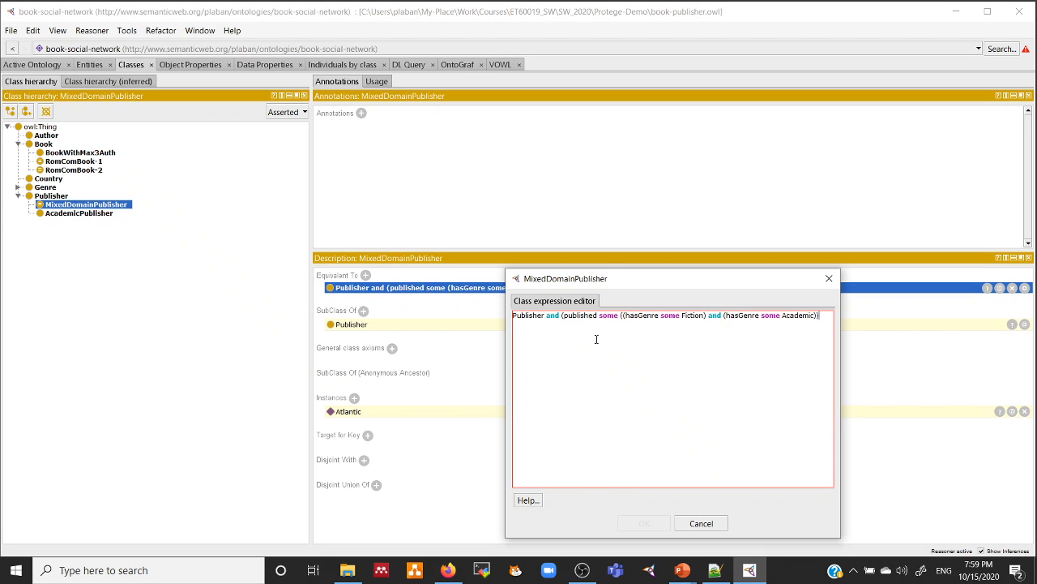
click(823, 317)
text())
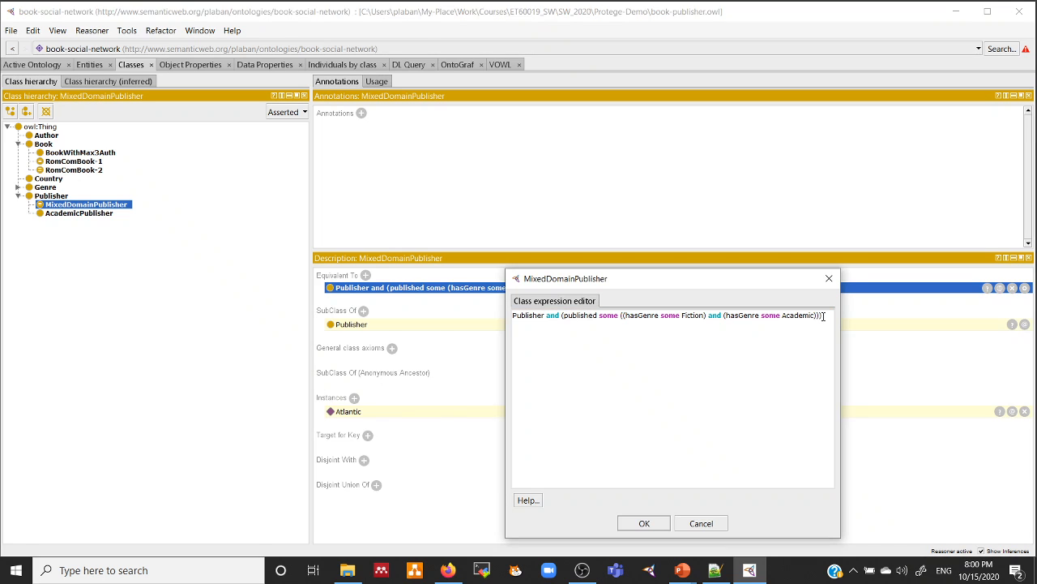
click(652, 526)
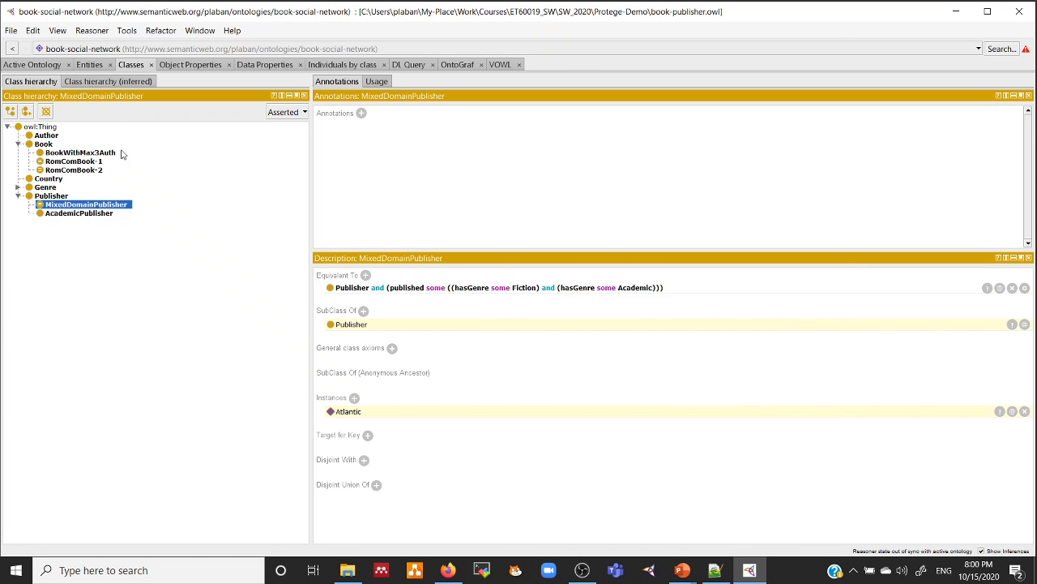
Synchronize the reasoner with the revised MixedDomainPublisher definition and show the ontology's VOWL graph.
click(91, 33)
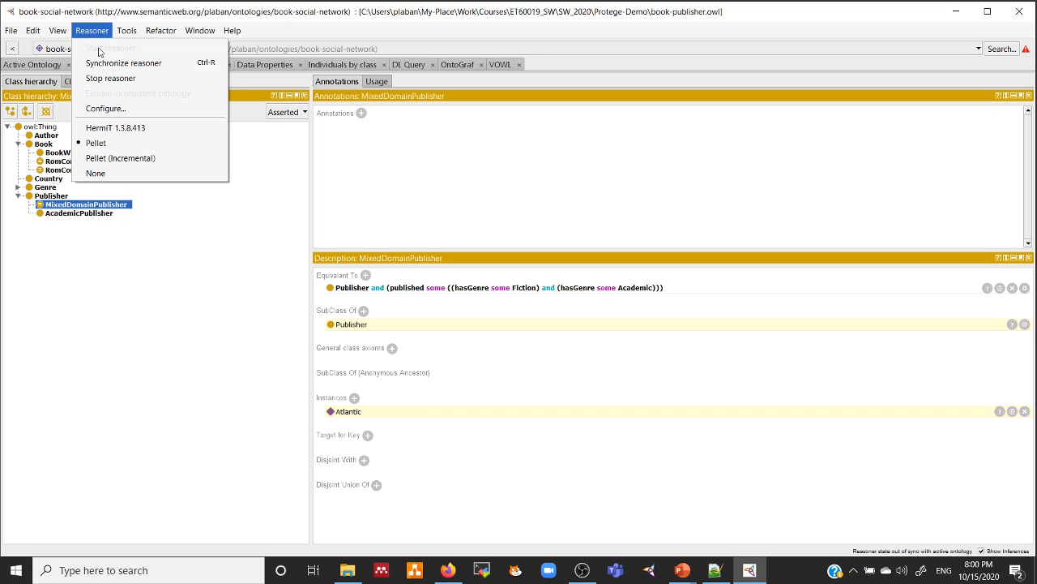
click(100, 64)
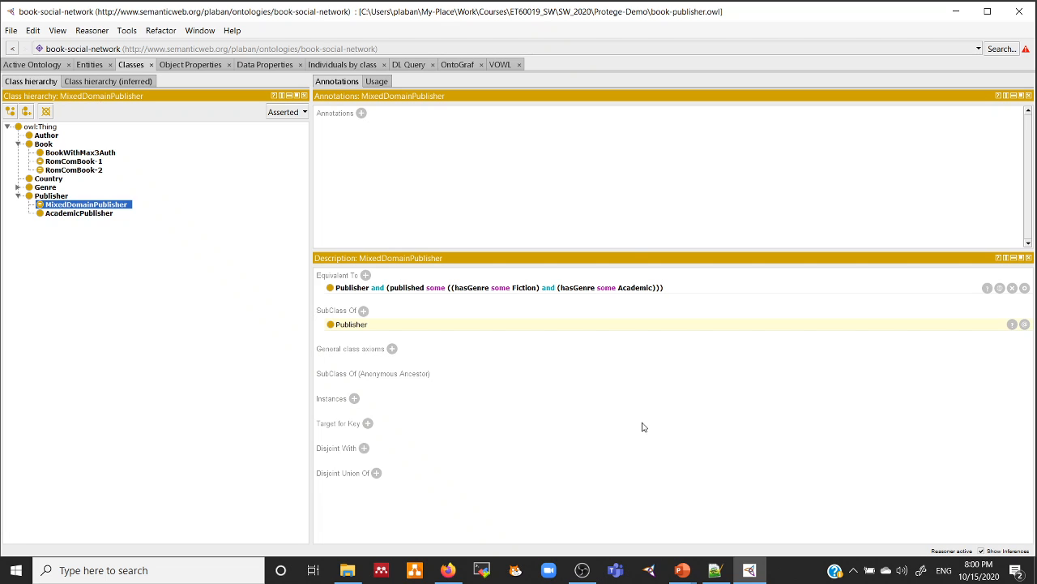
click(499, 65)
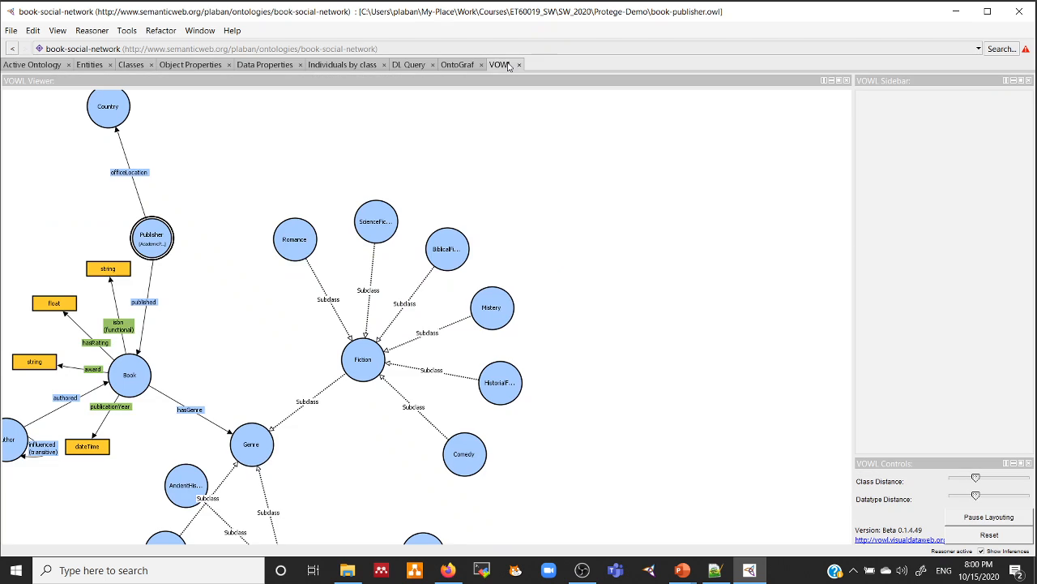